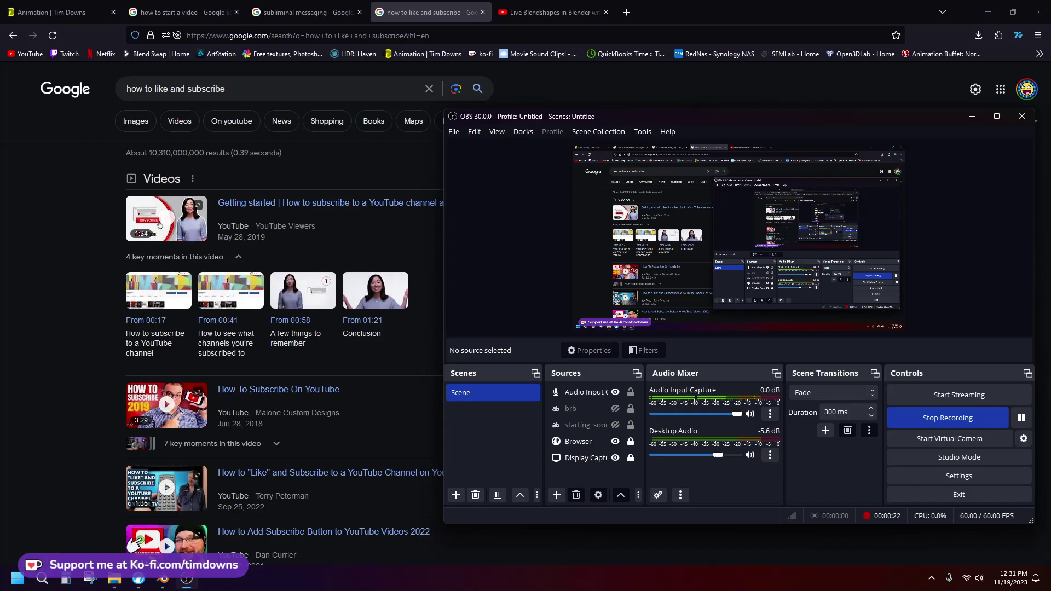
# Step: Examine the comments of the Live Blendshapes YouTube video for the reply on replacing the Transfer Attribute node
pyautogui.click(553, 12)
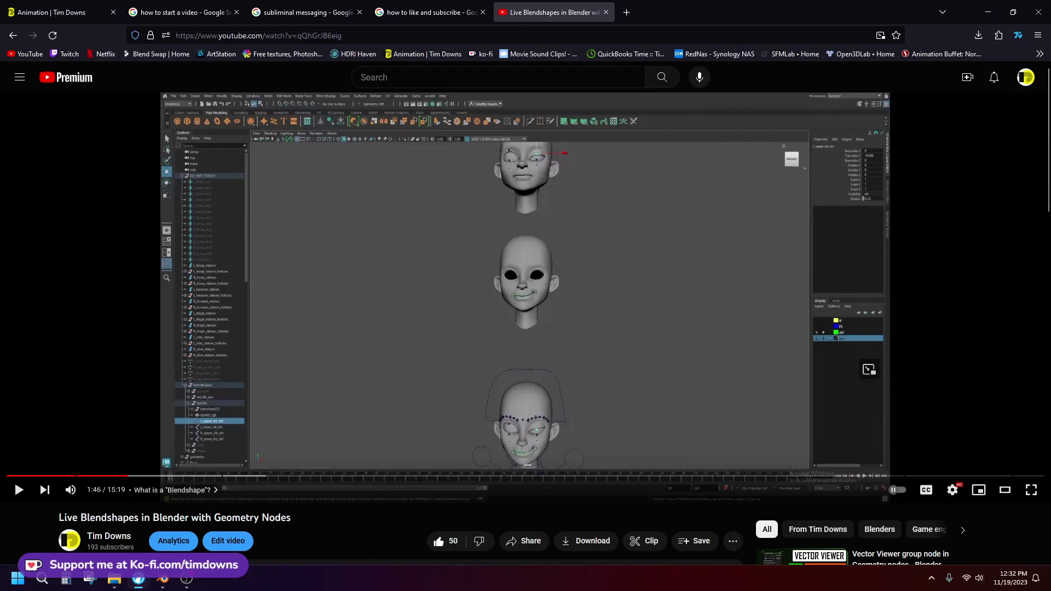
pyautogui.scroll(-2, 525, 329)
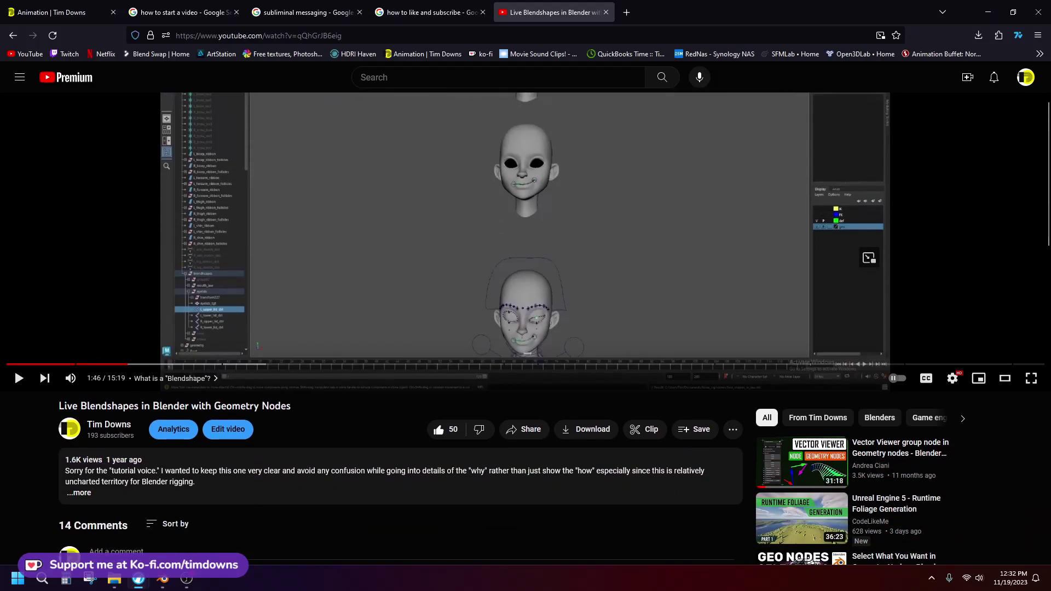
pyautogui.scroll(2, 526, 329)
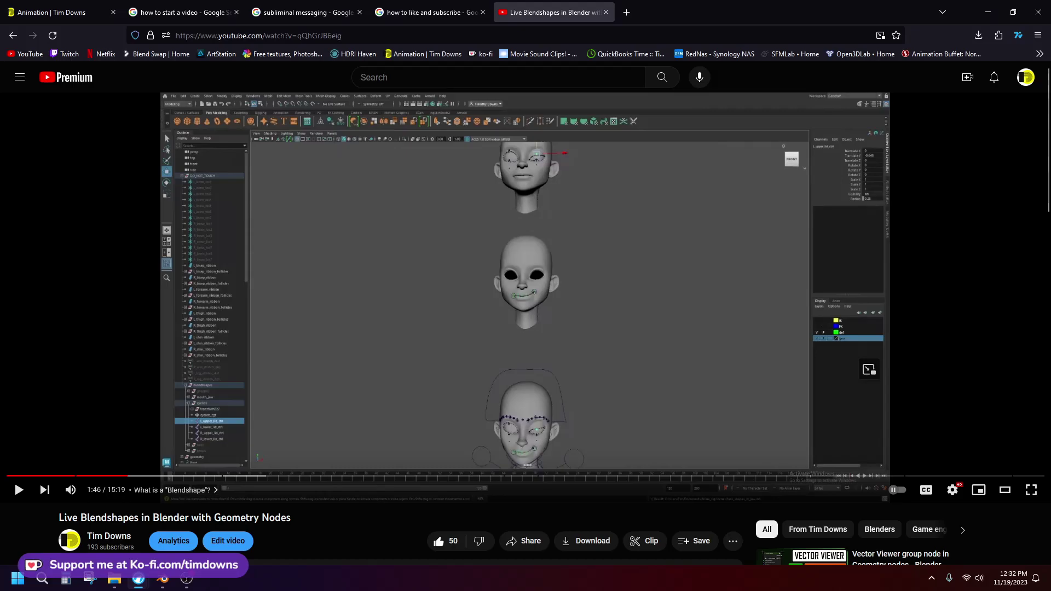
pyautogui.scroll(-11, 526, 328)
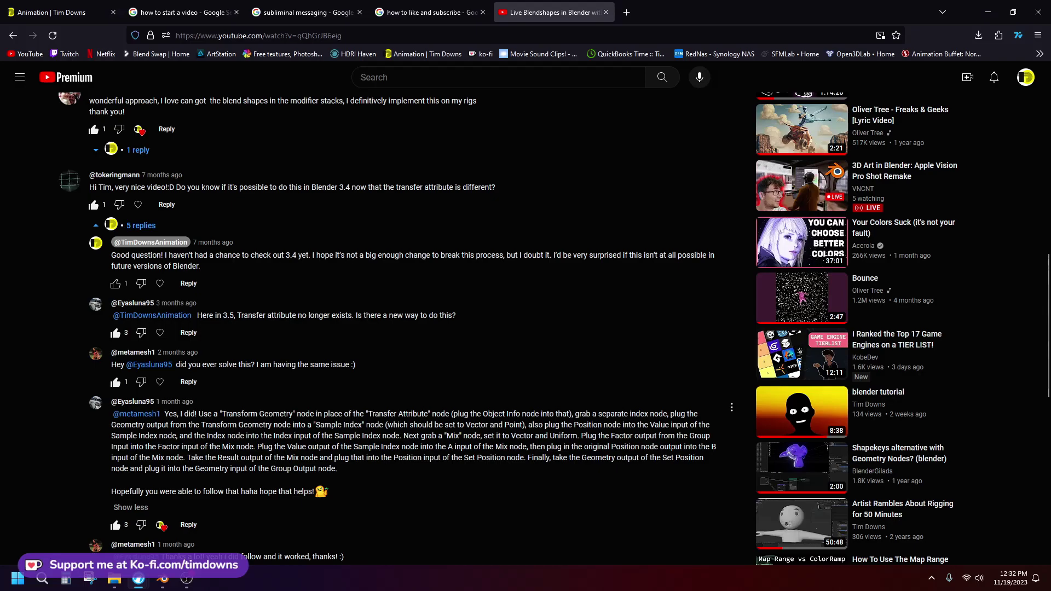
pyautogui.scroll(-1, 554, 328)
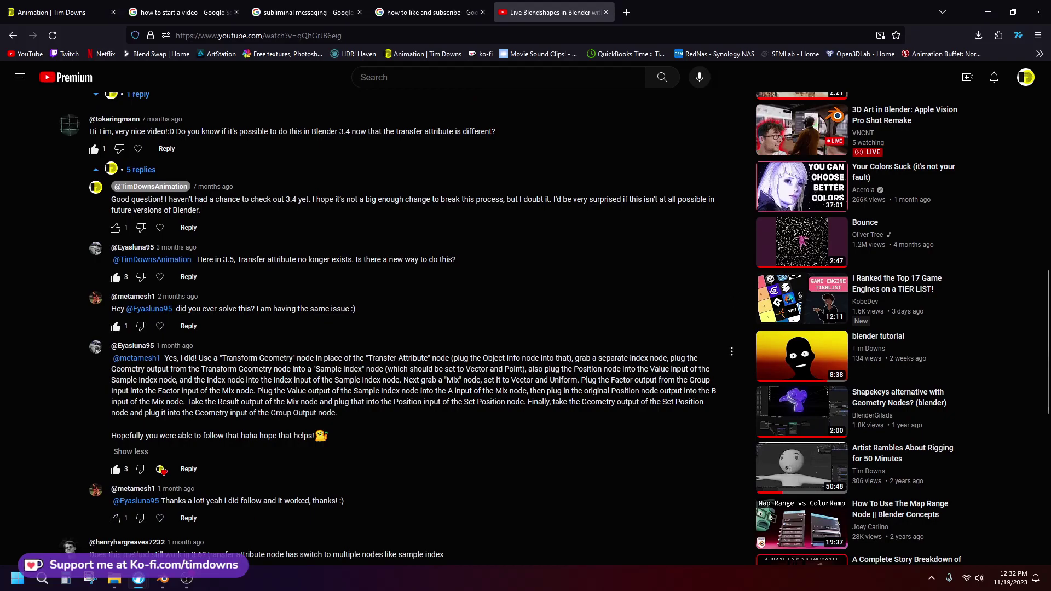
pyautogui.moveTo(214, 358); pyautogui.dragTo(336, 414)
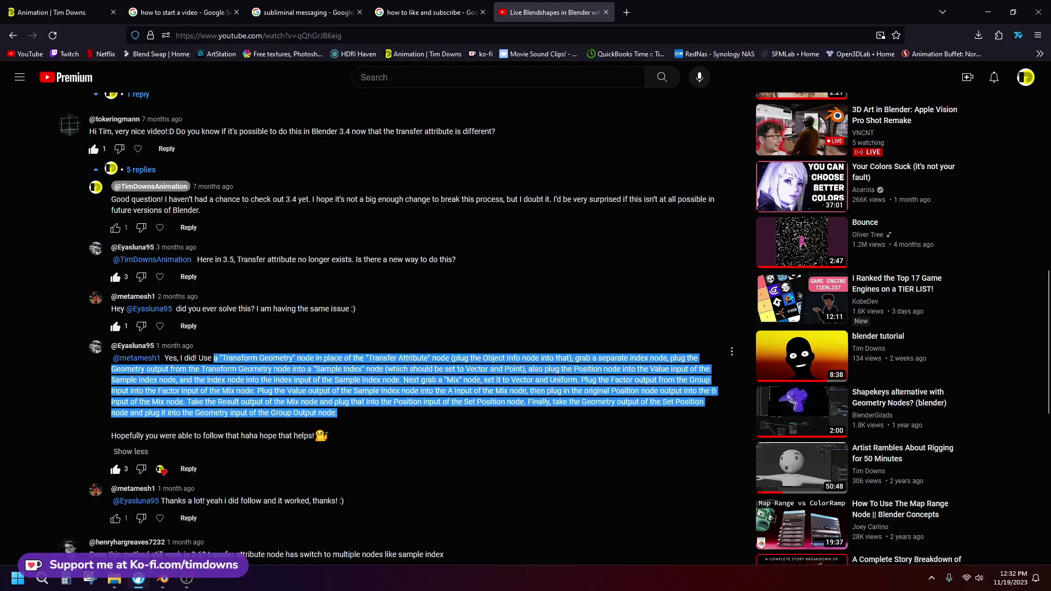
pyautogui.click(350, 416)
pyautogui.scroll(5, 337, 414)
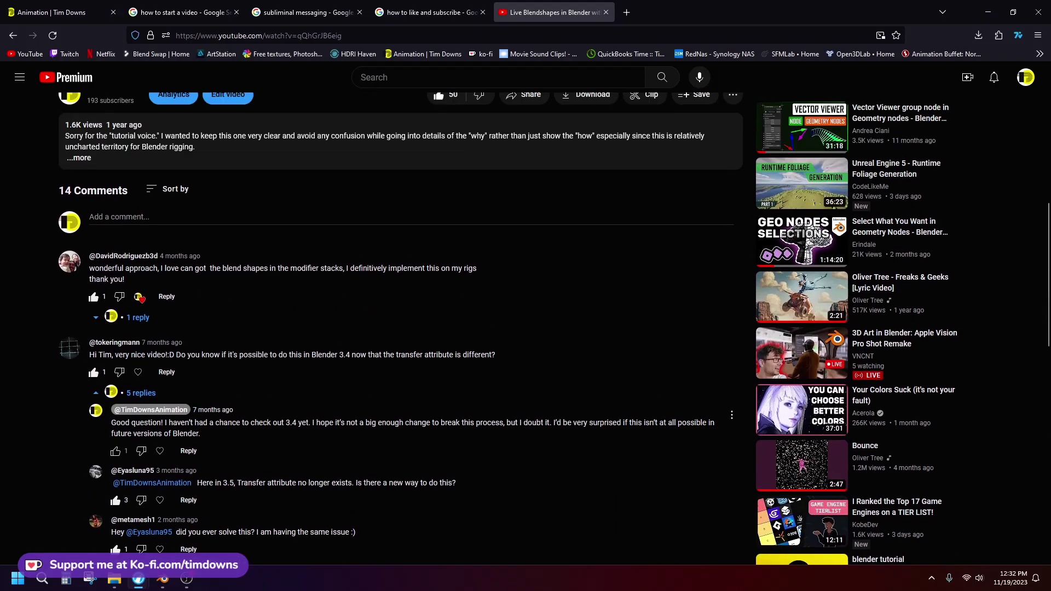
pyautogui.scroll(-10, 337, 414)
pyautogui.scroll(8, 337, 413)
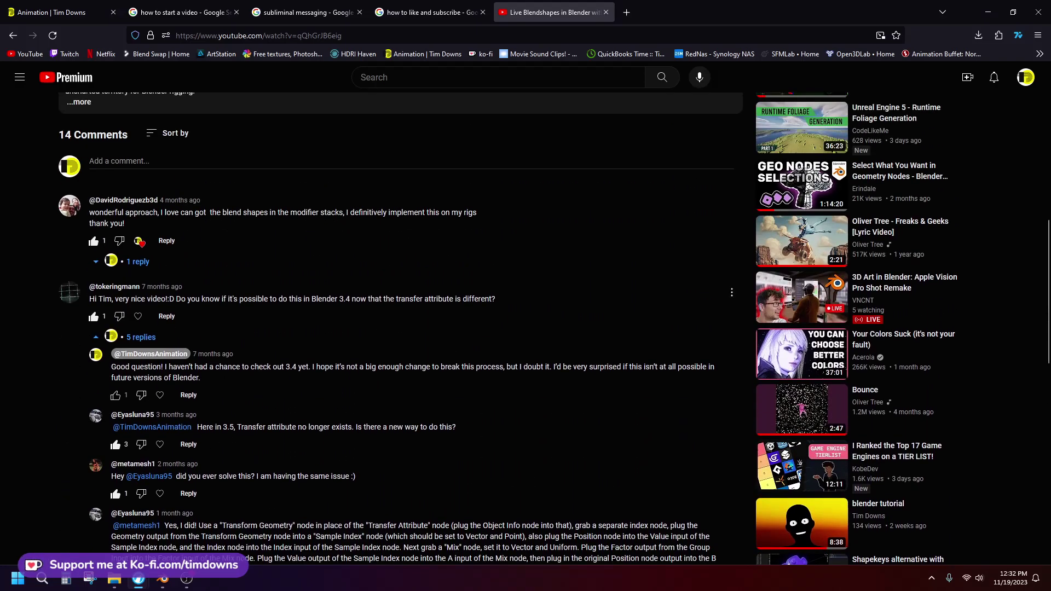
pyautogui.scroll(-3, 337, 414)
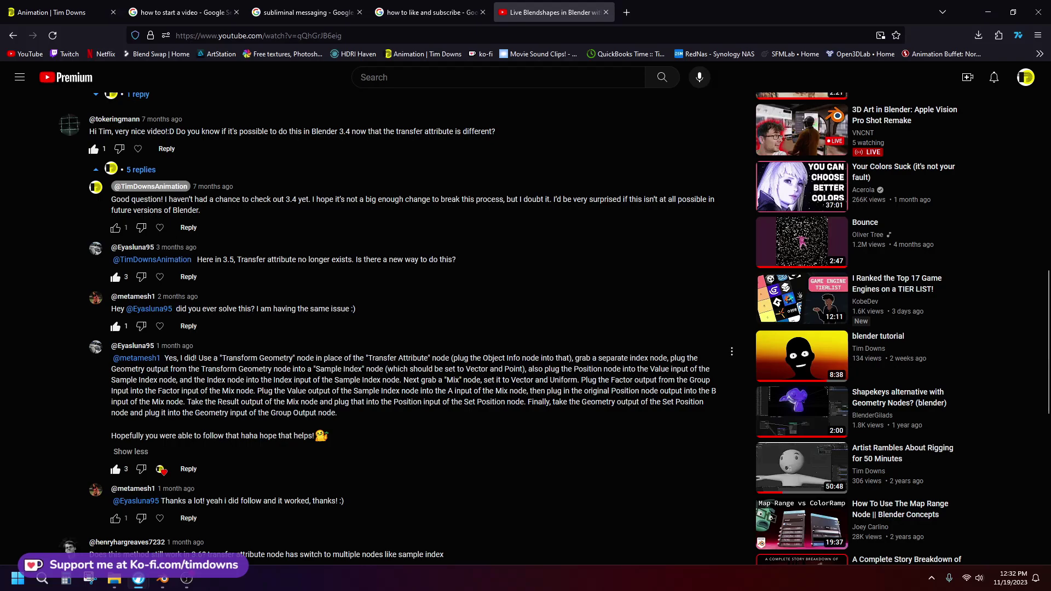
pyautogui.scroll(15, 383, 329)
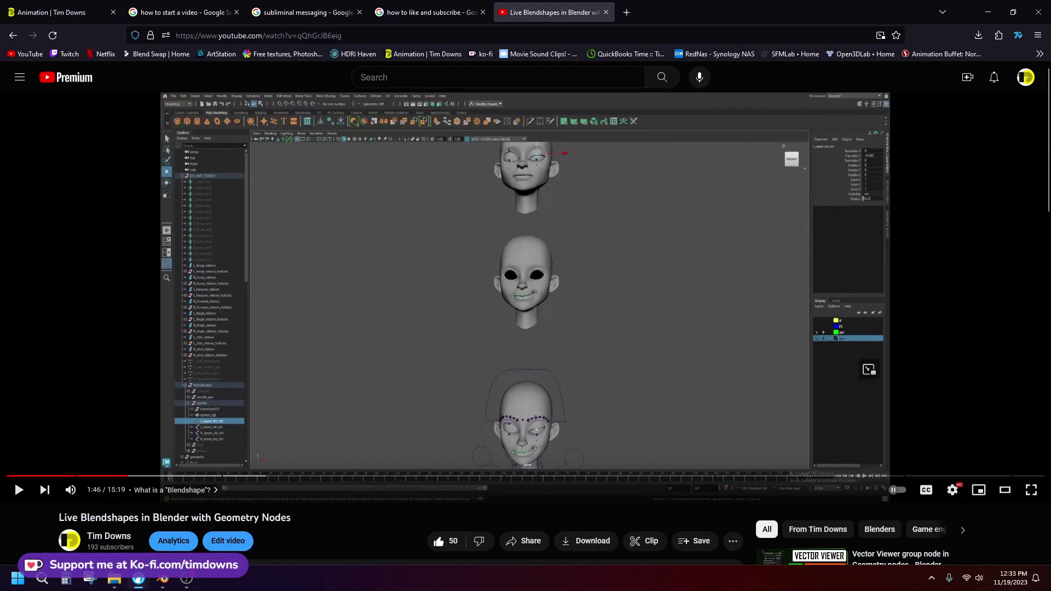
# Step: Switch to Blender, add a Monkey mesh at the origin and raise it along Z above the grid
pyautogui.moveTo(163, 579)
pyautogui.click(162, 579)
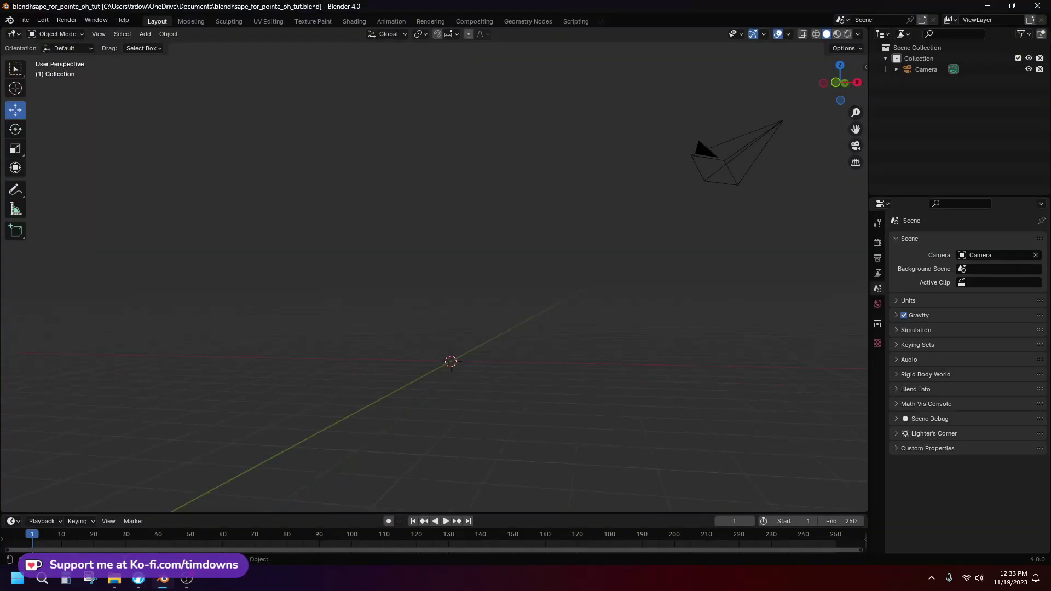
pyautogui.click(145, 34)
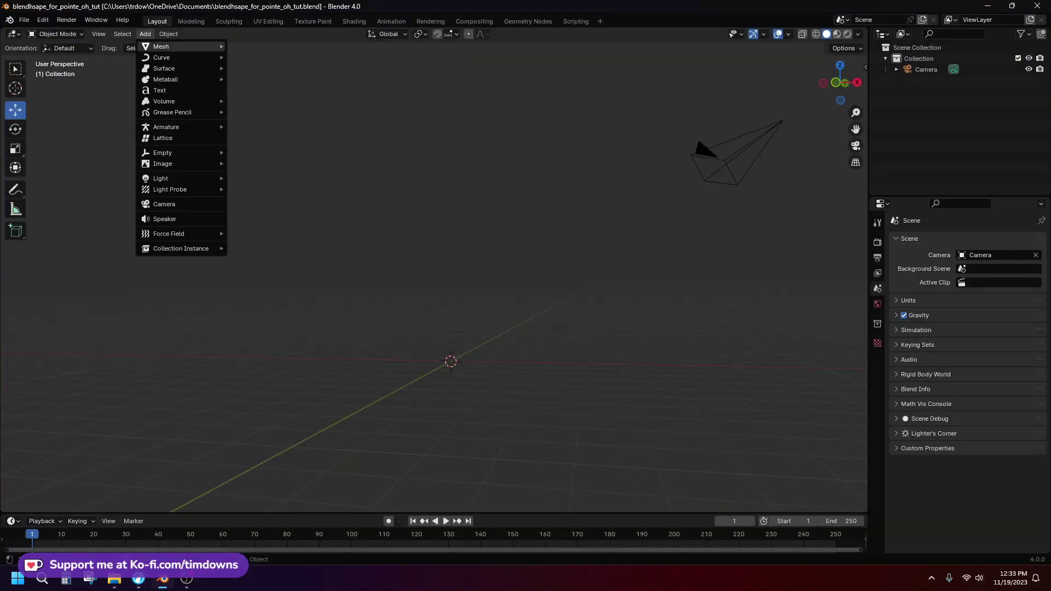
pyautogui.moveTo(165, 47)
pyautogui.click(252, 137)
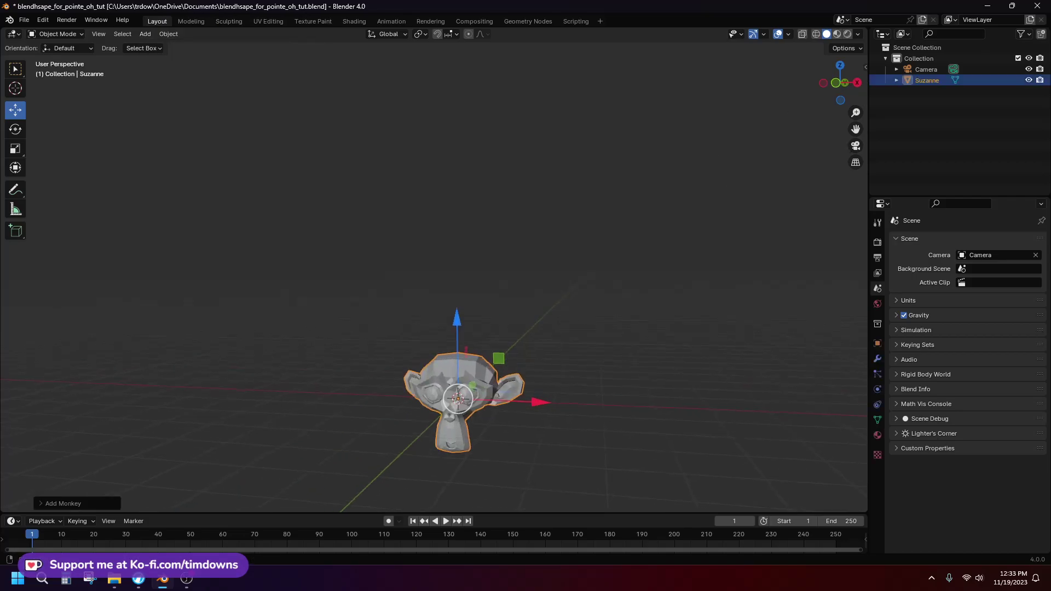
pyautogui.moveTo(457, 318); pyautogui.dragTo(457, 215)
# Step: Duplicate the monkey head along X beside the original, and duplicate that copy again above it
pyautogui.moveTo(456, 215); pyautogui.dragTo(472, 219, button='middle')
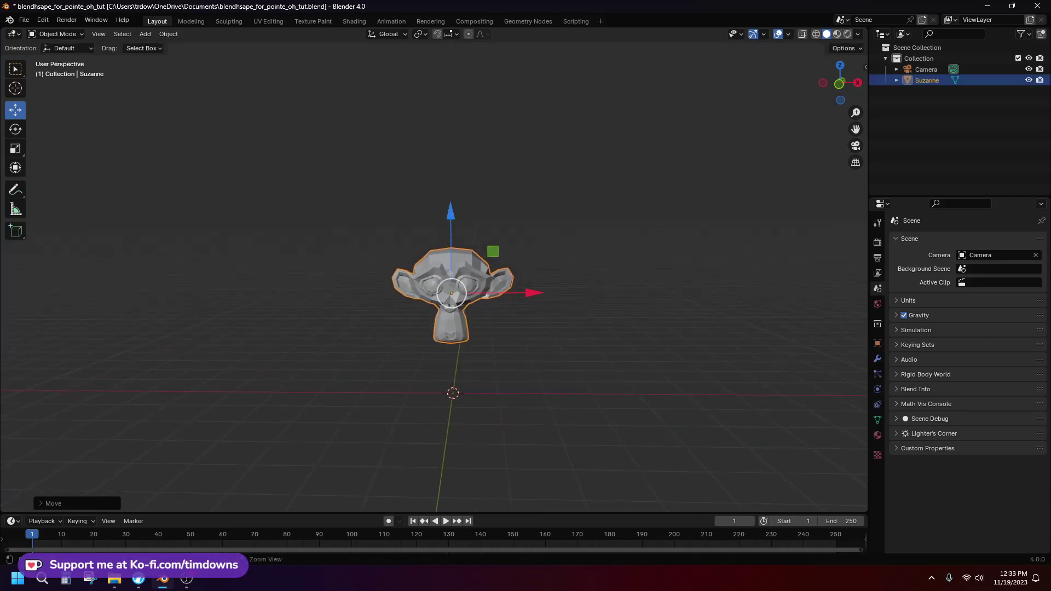
pyautogui.hotkey('shift', 'd')
pyautogui.press('x')
pyautogui.press('Return')
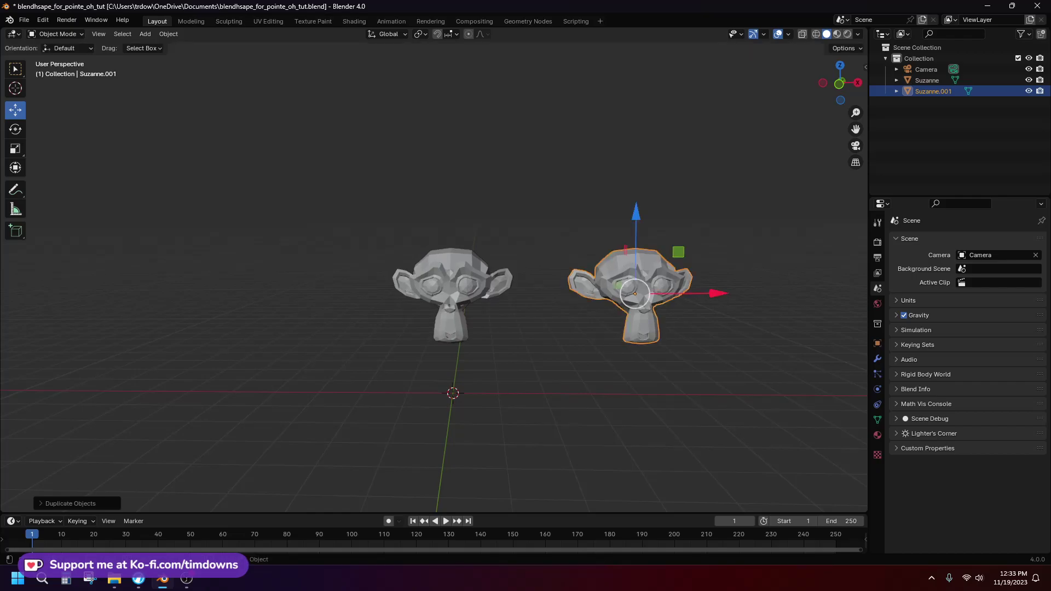
pyautogui.hotkey('shift', 'd')
pyautogui.click(632, 104)
# Step: Pull one eye and brow area of the lower duplicate, Suzanne.001, upward in Edit Mode with proportional editing
pyautogui.click(637, 293)
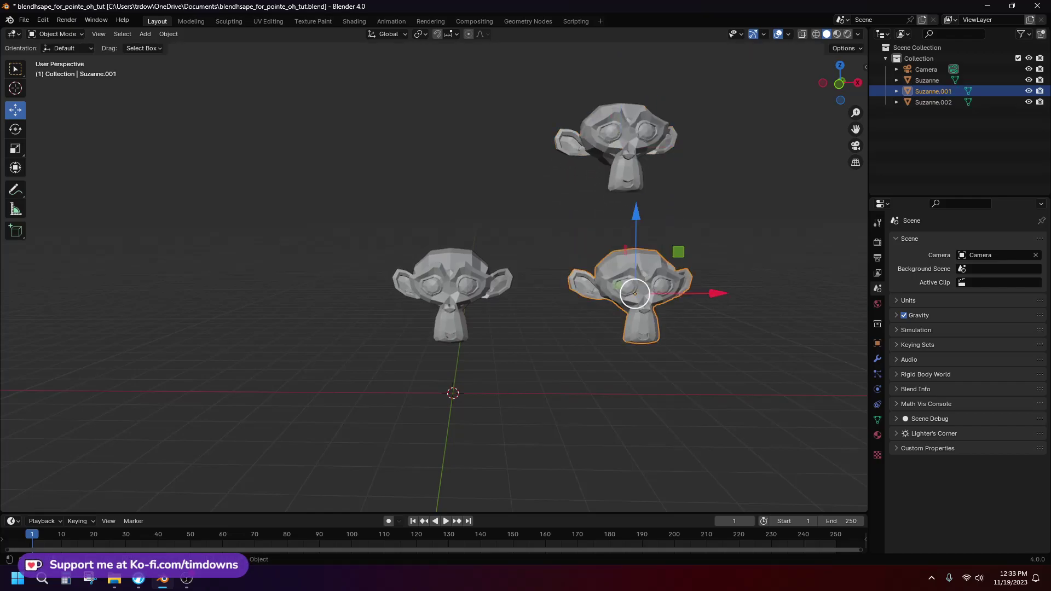
pyautogui.press('Tab')
pyautogui.hotkey('alt', 'a')
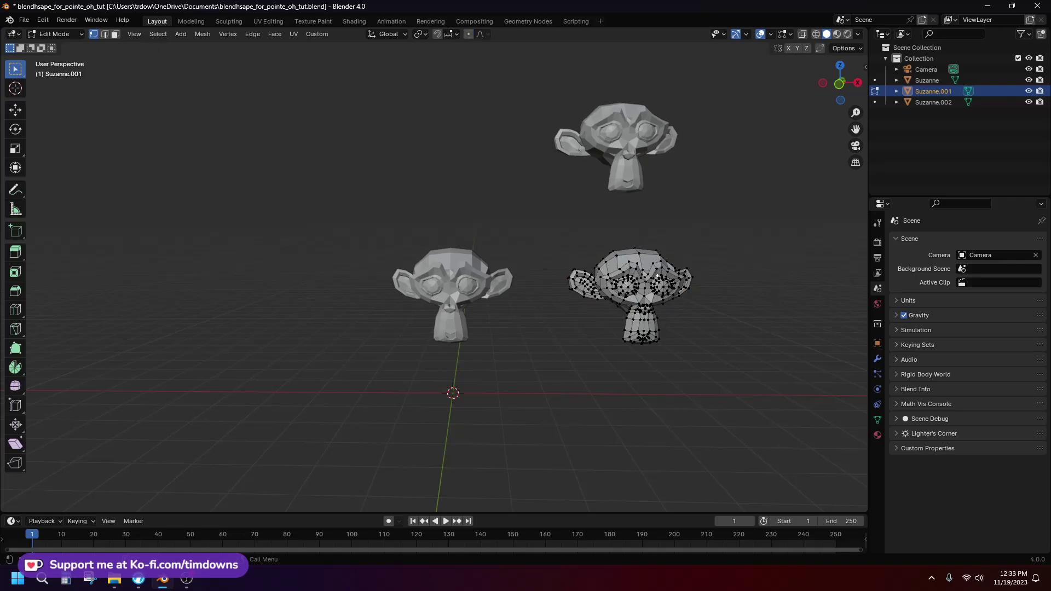
pyautogui.hotkey('shift', 'space')
pyautogui.press('g')
pyautogui.moveTo(659, 194); pyautogui.dragTo(660, 158)
pyautogui.hotkey('ctrl', 'z')
pyautogui.moveTo(659, 194); pyautogui.dragTo(660, 157)
pyautogui.press('w')
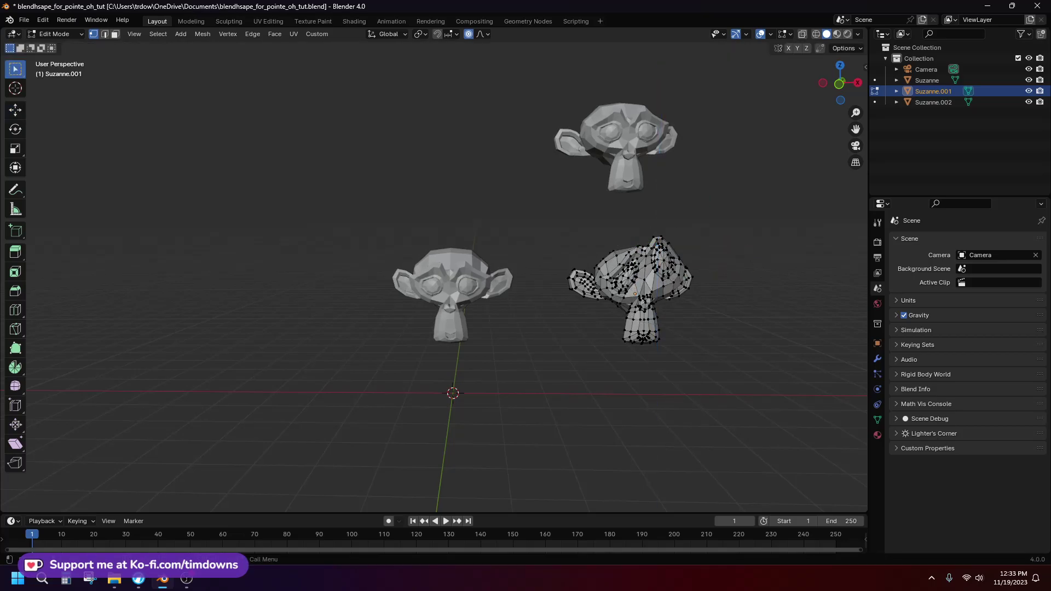
pyautogui.press('Tab')
# Step: Stretch both ears of the upper duplicate, Suzanne.002, outward and upward and enlarge their tips, using X mirroring and proportional editing
pyautogui.click(620, 149)
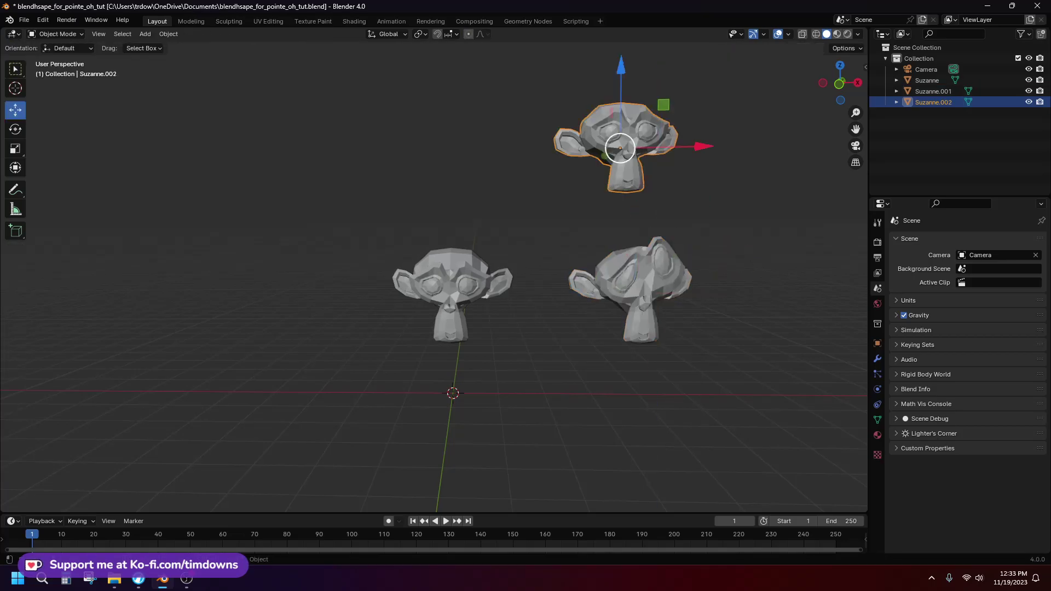
pyautogui.press('Tab')
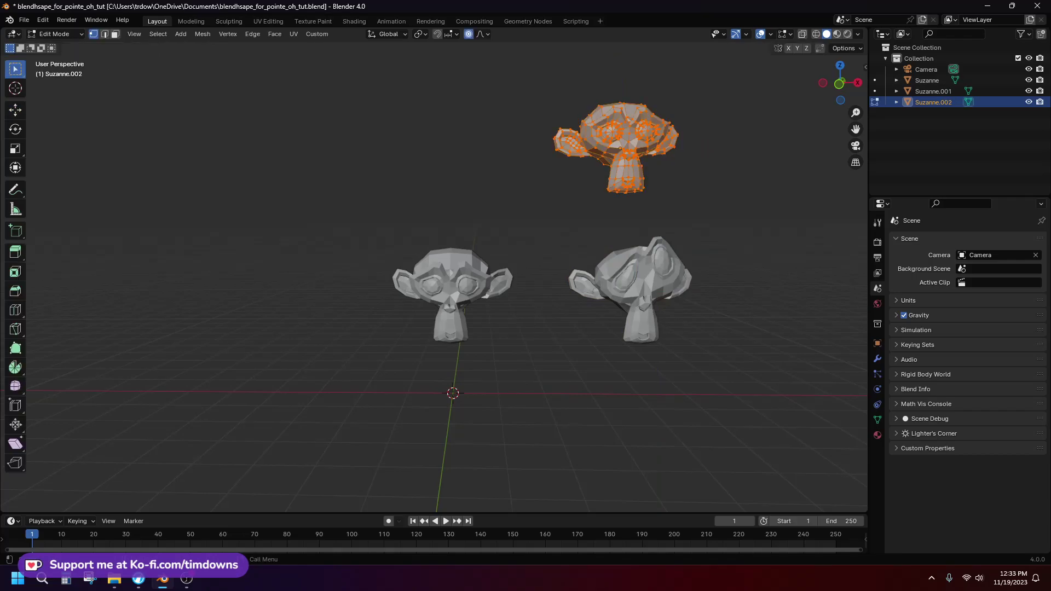
pyautogui.hotkey('alt', 'a')
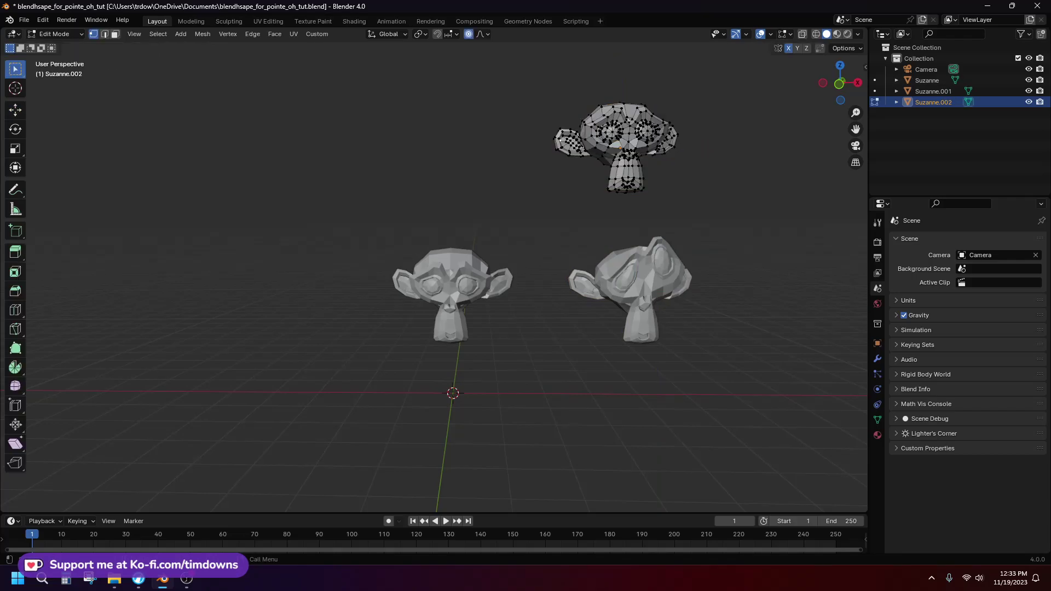
pyautogui.click(16, 110)
pyautogui.moveTo(560, 62); pyautogui.dragTo(560, 40)
pyautogui.moveTo(642, 117); pyautogui.dragTo(603, 118)
pyautogui.press('s')
pyautogui.moveTo(690, 218); pyautogui.dragTo(698, 223)
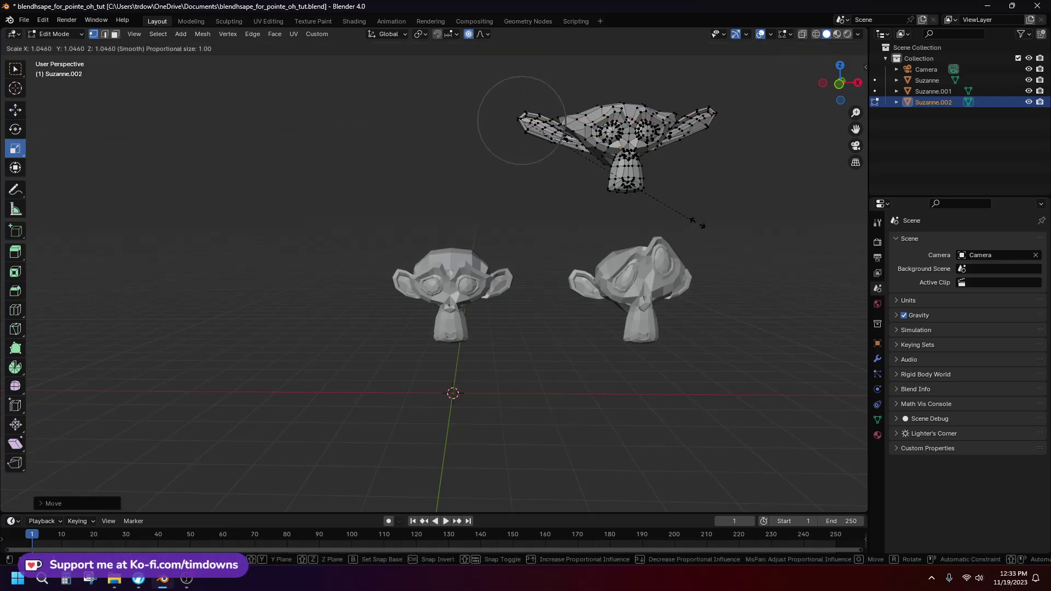
pyautogui.press('Return')
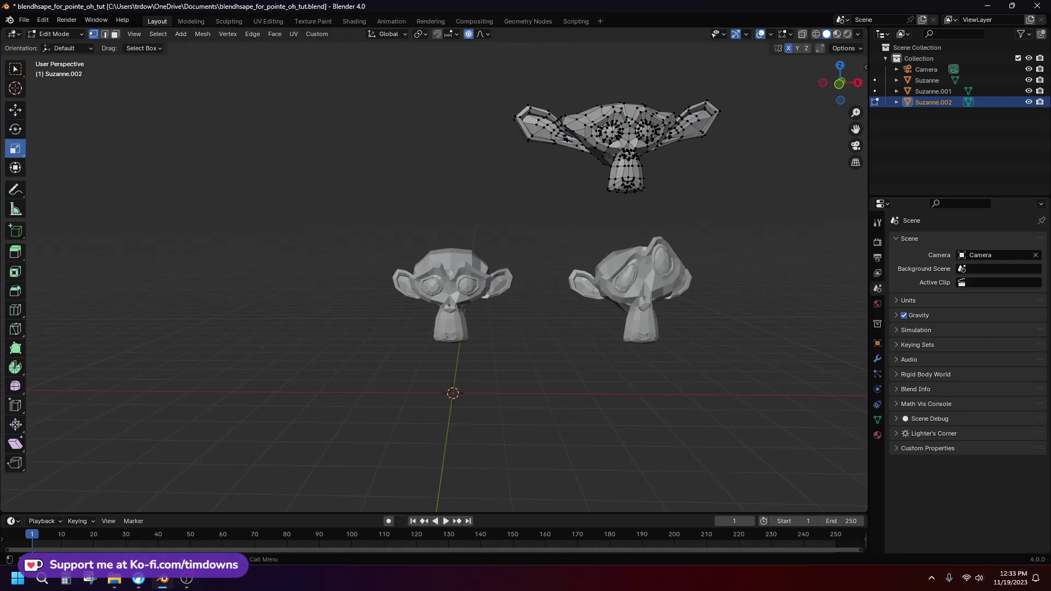
pyautogui.press('Tab')
# Step: Add a Geometry Nodes modifier with a node group to the original monkey head, Suzanne
pyautogui.hotkey('alt', 'a')
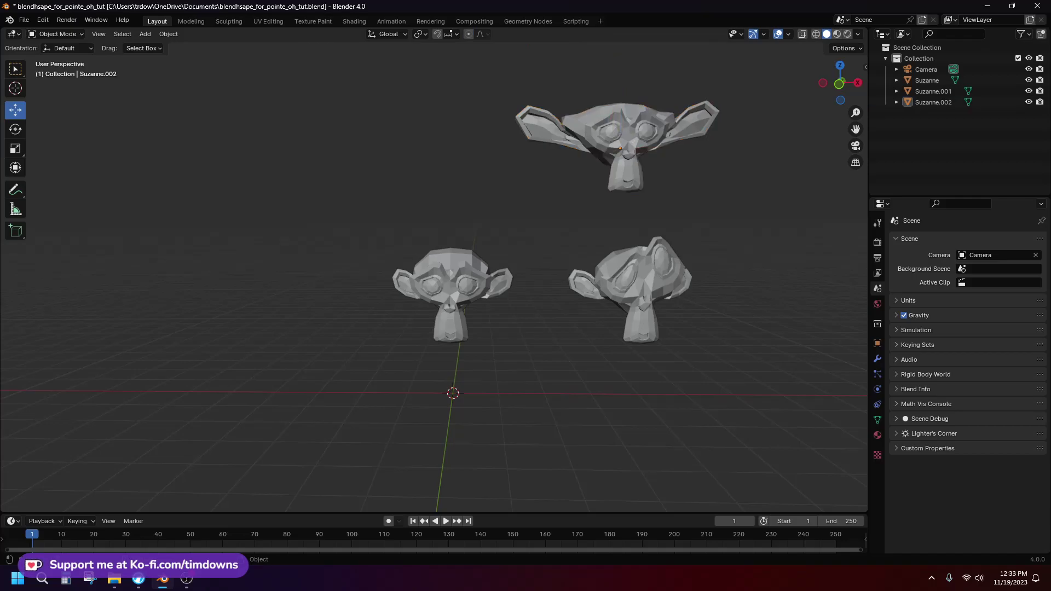
pyautogui.click(451, 285)
pyautogui.click(878, 358)
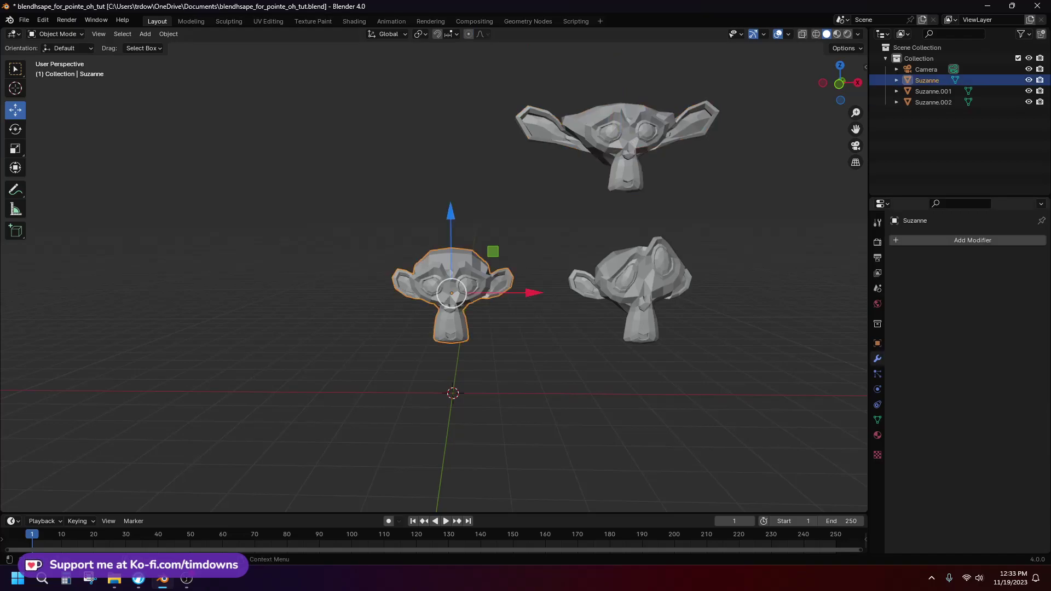
pyautogui.click(967, 240)
pyautogui.click(968, 244)
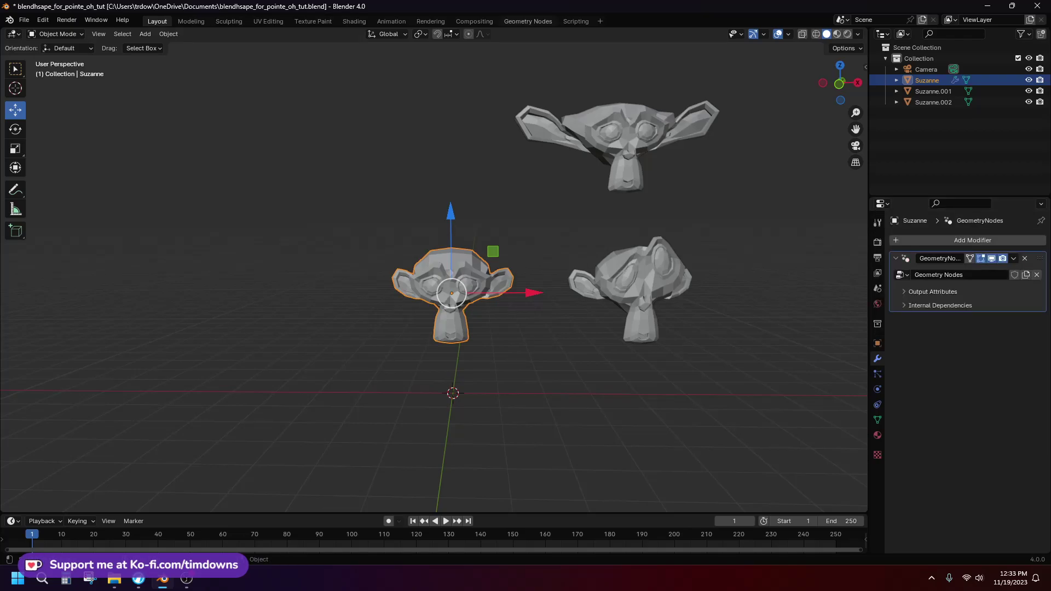
# Step: Switch to the Geometry Nodes workspace and spread the Group Input and Group Output nodes far apart
pyautogui.click(528, 21)
pyautogui.scroll(-2, 436, 393)
pyautogui.scroll(4, 435, 393)
pyautogui.moveTo(435, 394); pyautogui.dragTo(459, 463, button='middle')
pyautogui.scroll(1, 459, 462)
pyautogui.moveTo(525, 380); pyautogui.dragTo(725, 386)
pyautogui.hotkey('ctrl', 'z')
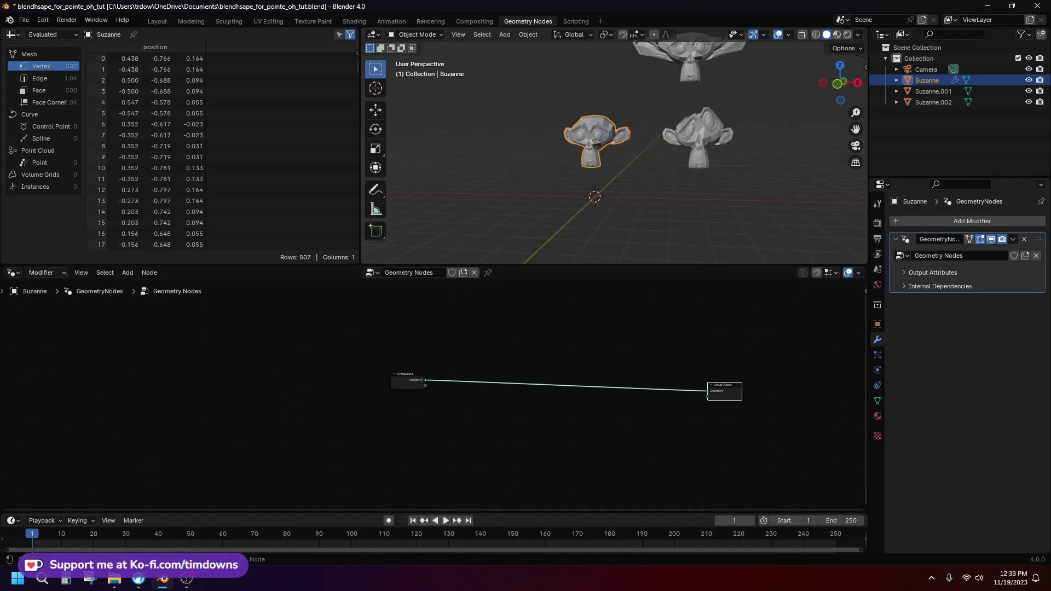
pyautogui.moveTo(408, 375); pyautogui.dragTo(225, 375)
# Step: Add a Set Position node on the geometry link just before Group Output
pyautogui.scroll(1, 437, 403)
pyautogui.moveTo(433, 405); pyautogui.dragTo(427, 383, button='middle')
pyautogui.scroll(-2, 427, 383)
pyautogui.scroll(1, 428, 383)
pyautogui.click(426, 383)
pyautogui.hotkey('shift', 'a')
pyautogui.click(426, 384)
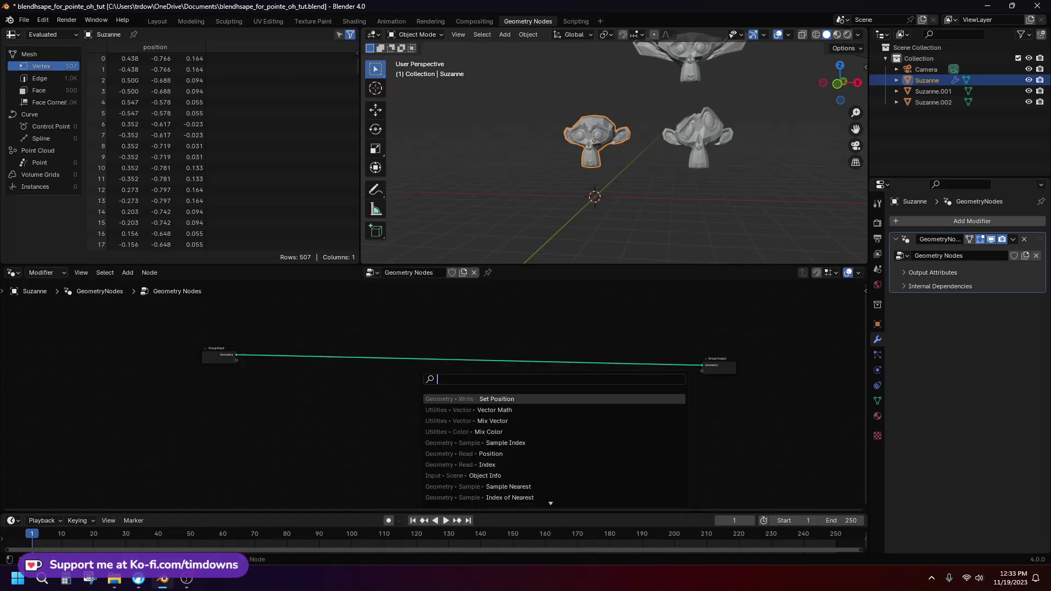
pyautogui.press('Return')
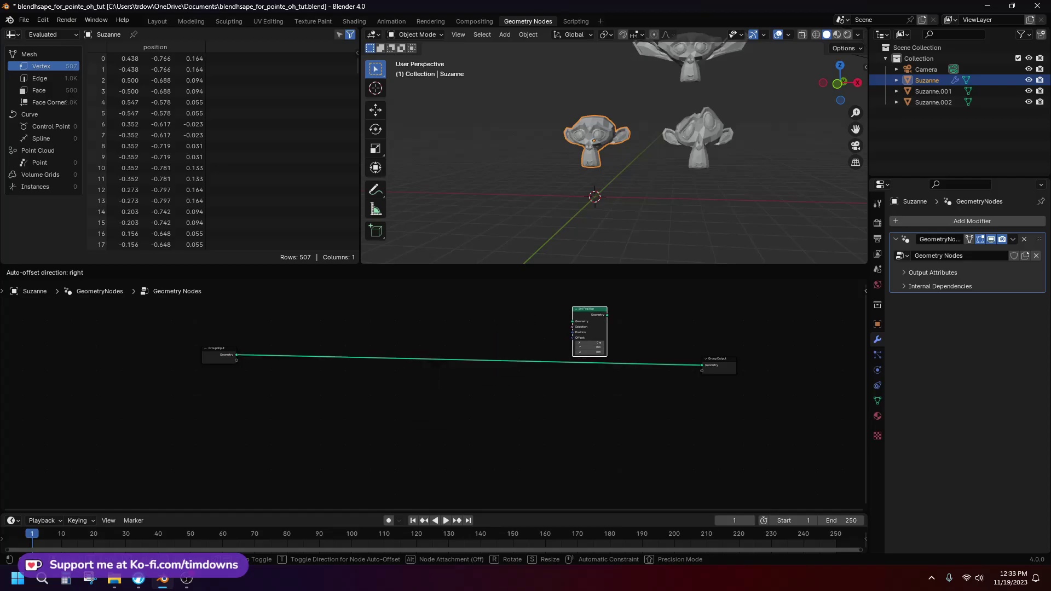
pyautogui.click(629, 377)
# Step: Frame all three heads in the viewport and move the Group Input node farther from Set Position
pyautogui.scroll(2, 615, 153)
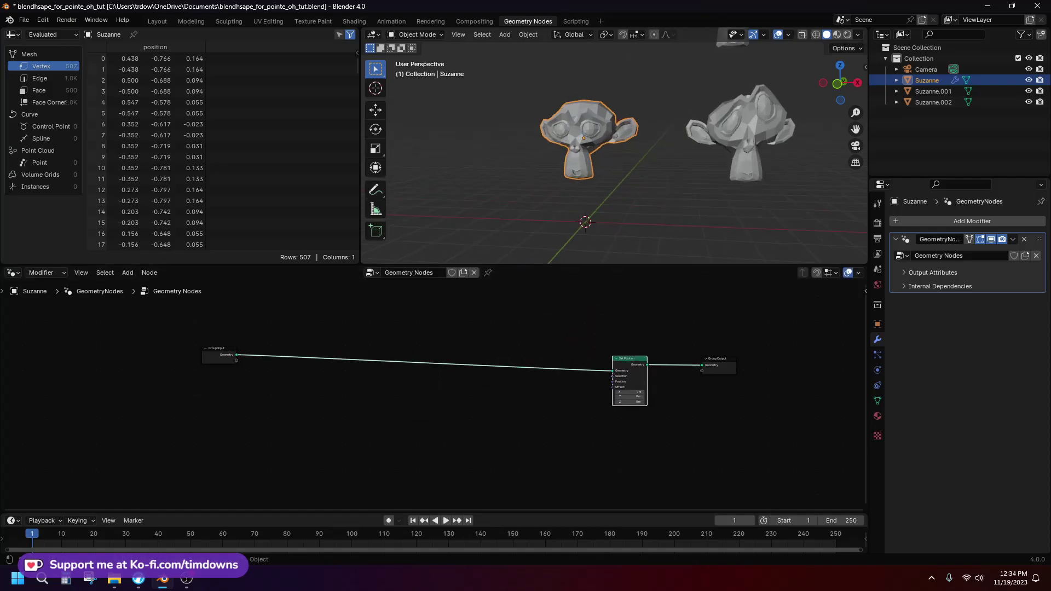
pyautogui.scroll(-2, 614, 154)
pyautogui.moveTo(614, 154); pyautogui.dragTo(631, 148, button='middle')
pyautogui.keyDown('shift'); pyautogui.moveTo(631, 148); pyautogui.dragTo(631, 174, button='middle'); pyautogui.keyUp('shift')
pyautogui.moveTo(402, 396); pyautogui.dragTo(412, 398, button='middle')
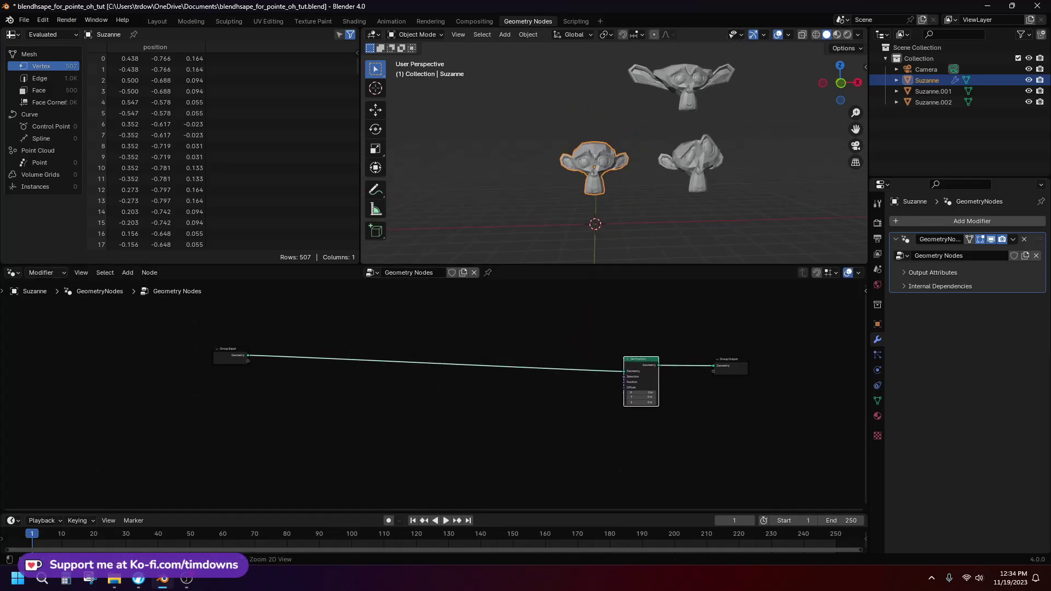
pyautogui.scroll(1, 413, 398)
pyautogui.click(412, 398)
pyautogui.moveTo(212, 353); pyautogui.dragTo(154, 356)
# Step: Add an Object Info node and place it directly below the Group Input node
pyautogui.click(227, 393)
pyautogui.hotkey('shift', 'a')
pyautogui.click(226, 393)
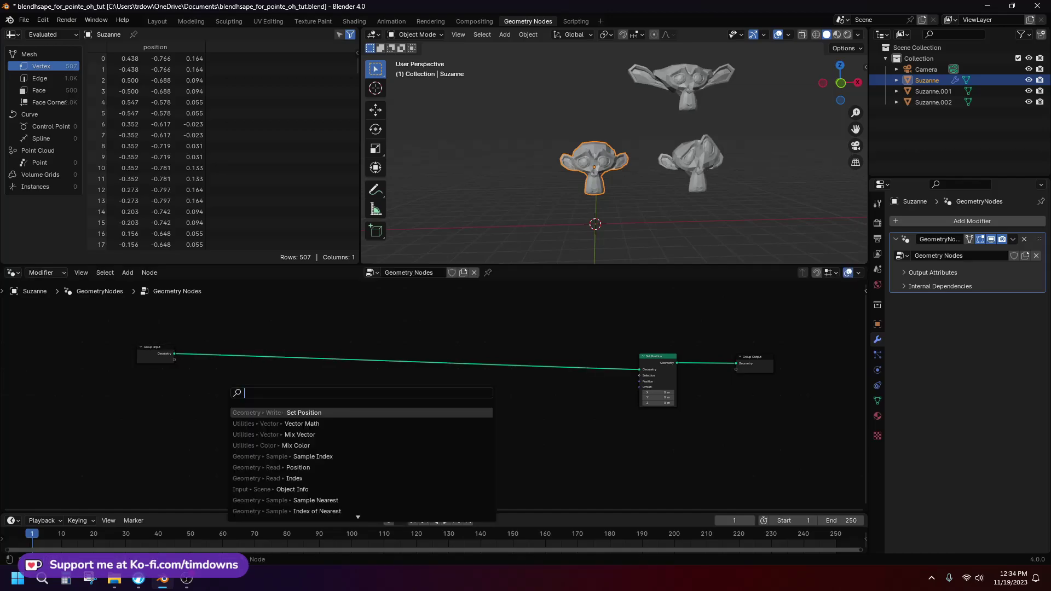
pyautogui.write('object info')
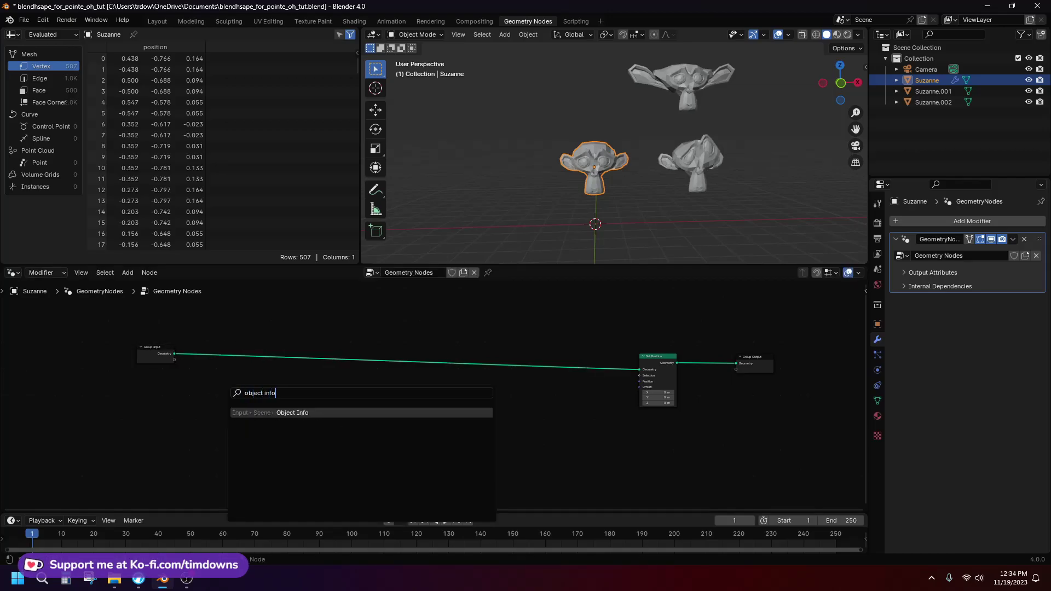
pyautogui.press('Return')
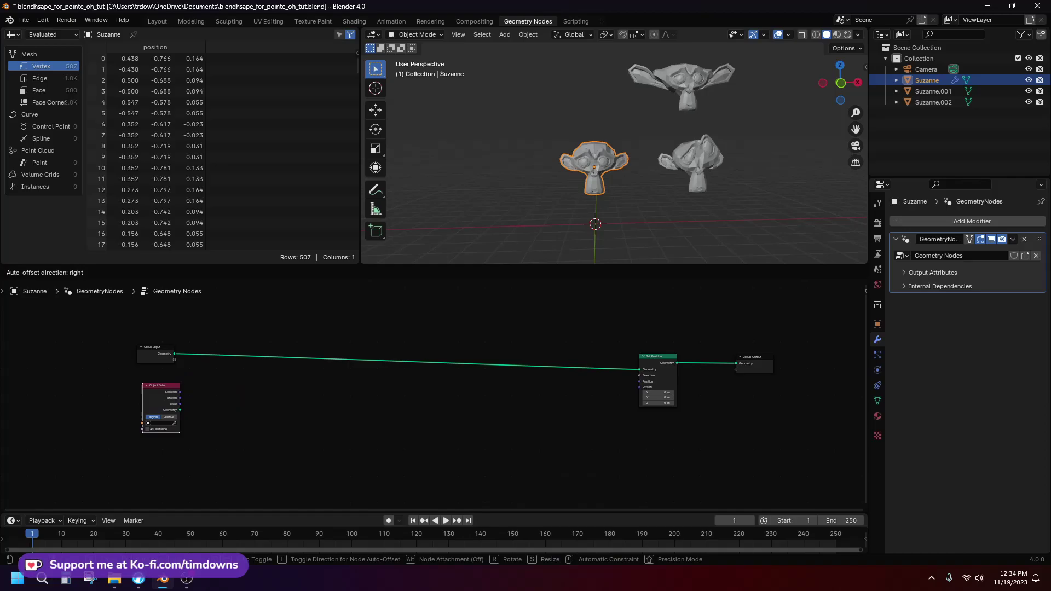
pyautogui.press('Return')
# Step: Add an Index node and a Position node, stacking Position above Index directly below the Object Info node
pyautogui.hotkey('shift', 'a')
pyautogui.write('index')
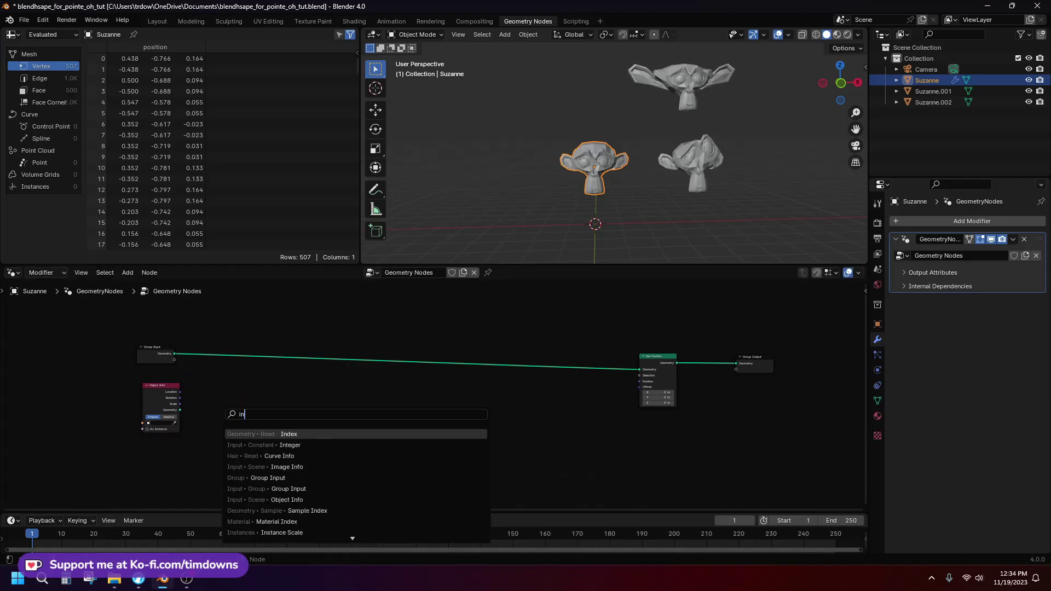
pyautogui.press('Return')
pyautogui.press('Return')
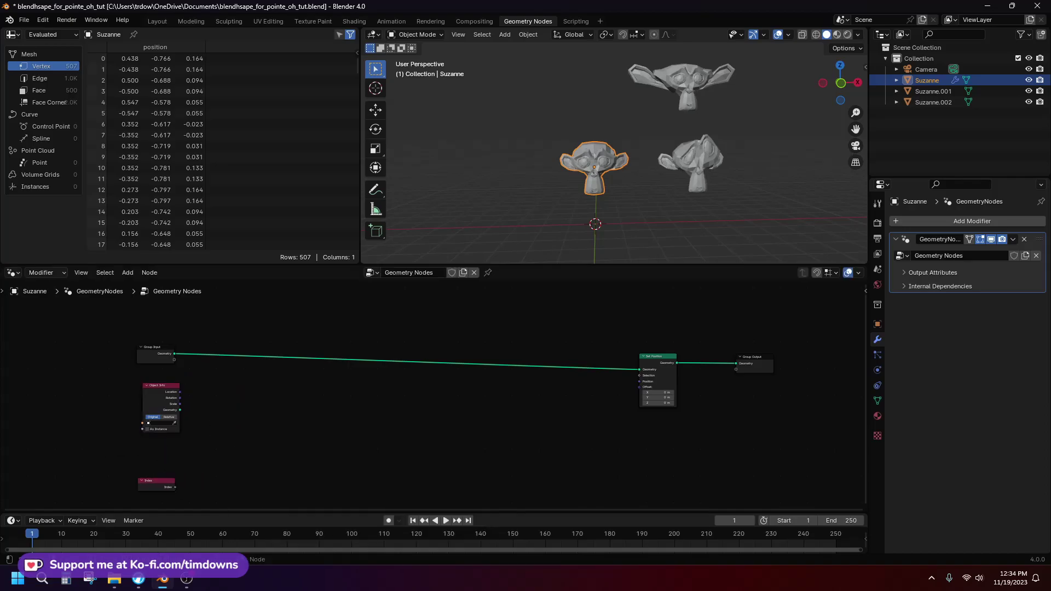
pyautogui.hotkey('shift', 'a')
pyautogui.write('position')
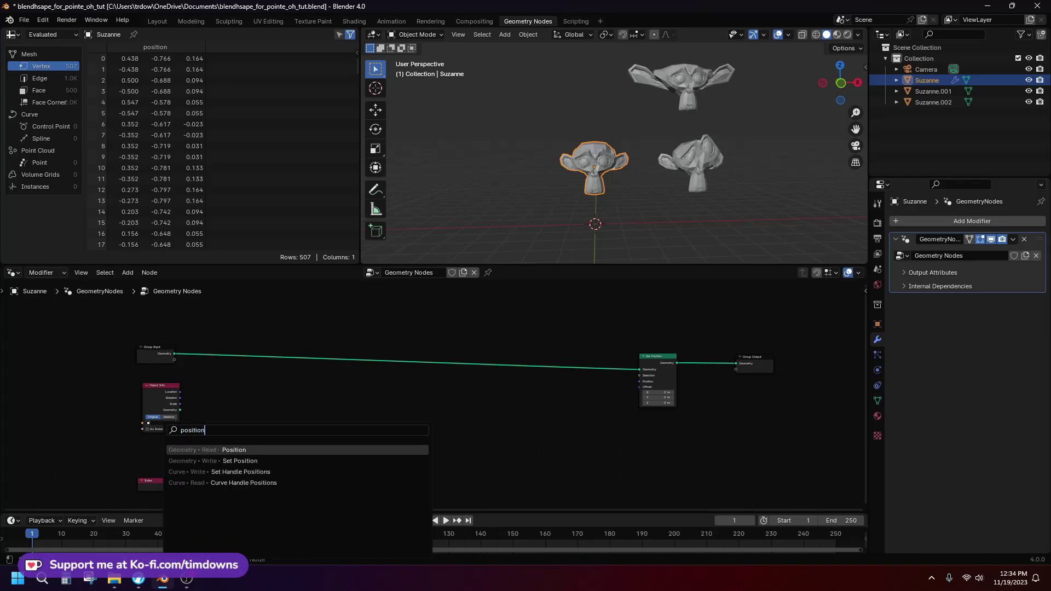
pyautogui.press('Return')
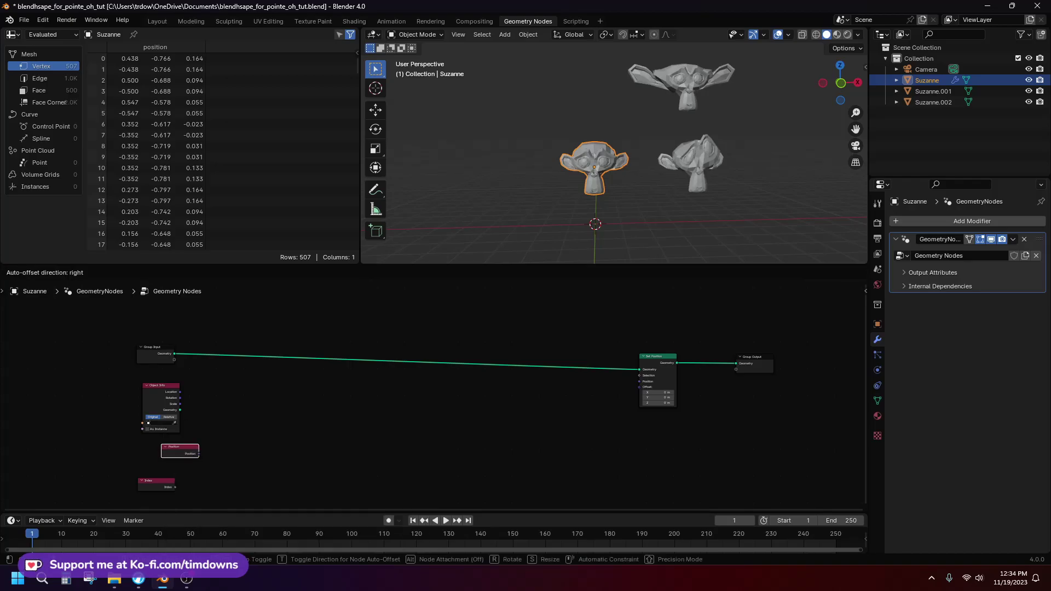
pyautogui.press('Return')
# Step: Add a Sample Index node and place it beside the Object Info node
pyautogui.hotkey('shift', 'a')
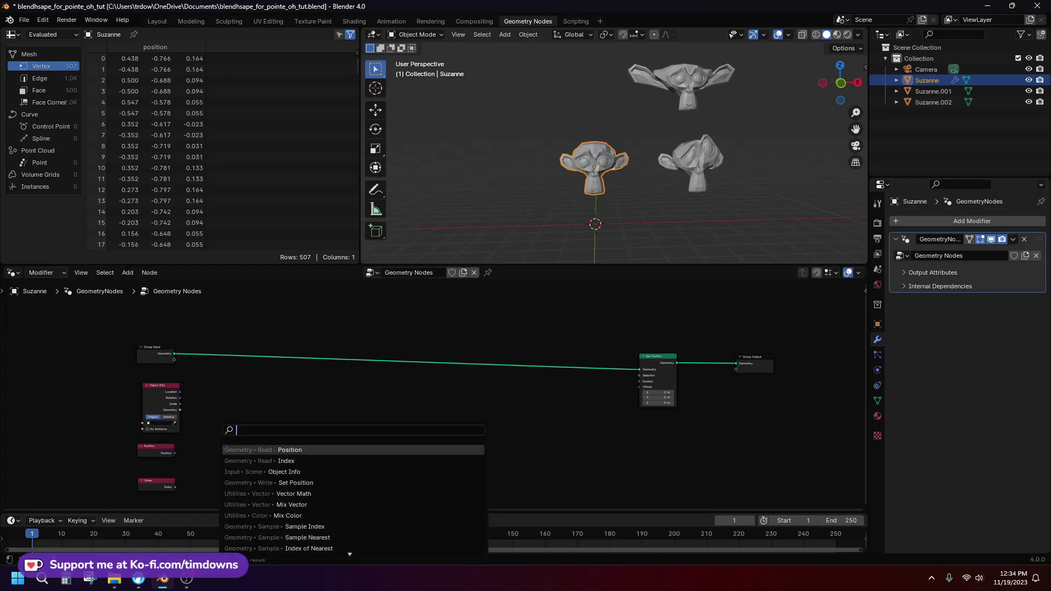
pyautogui.write('sample')
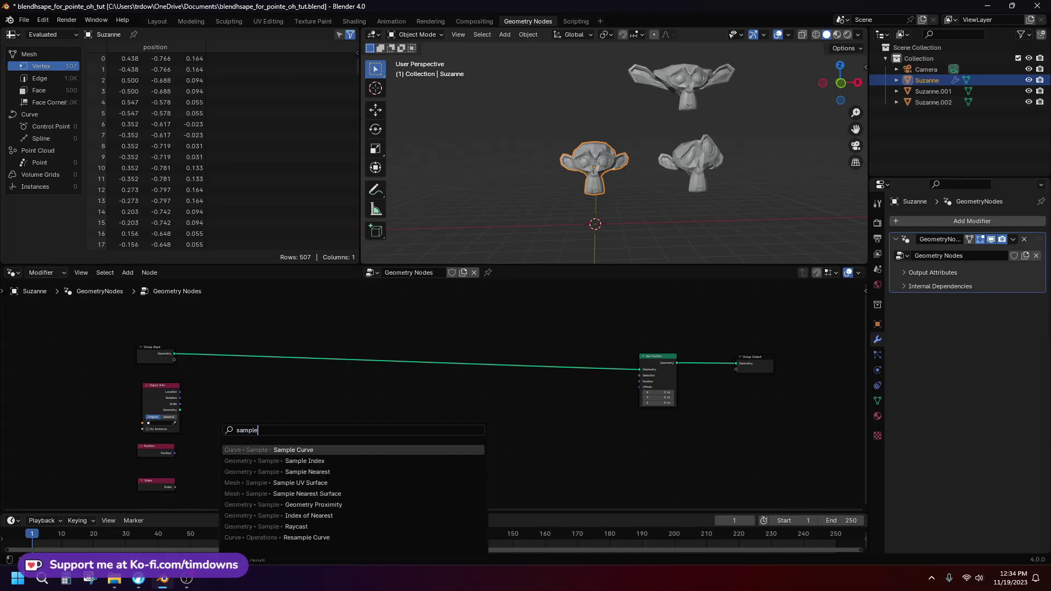
pyautogui.write(' inde')
pyautogui.press('Return')
pyautogui.click(243, 396)
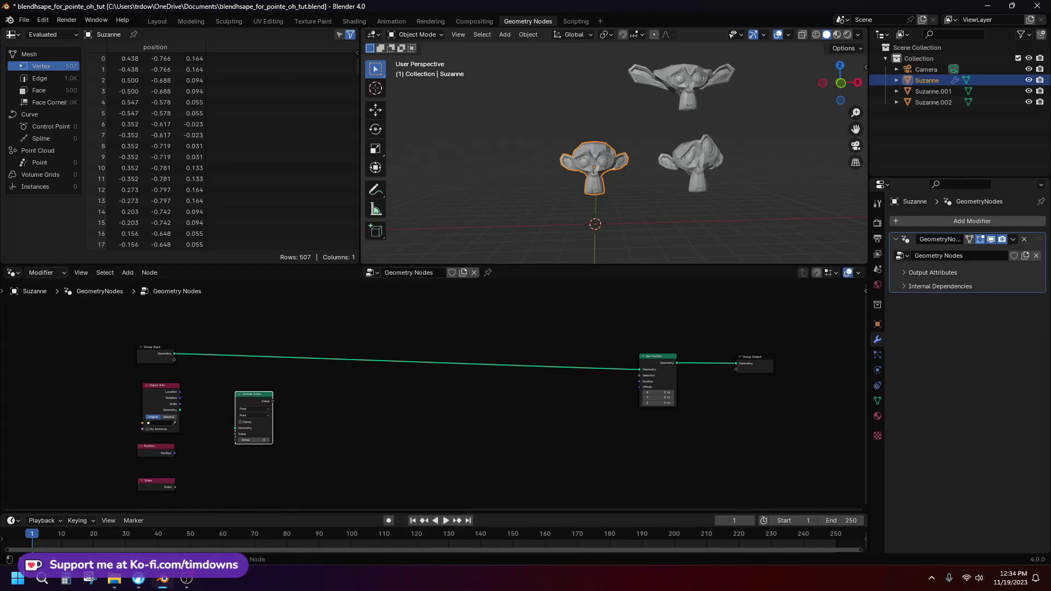
# Step: Set the Sample Index data type to Vector and connect Object Info's Geometry output to its Geometry input
pyautogui.scroll(3, 339, 450)
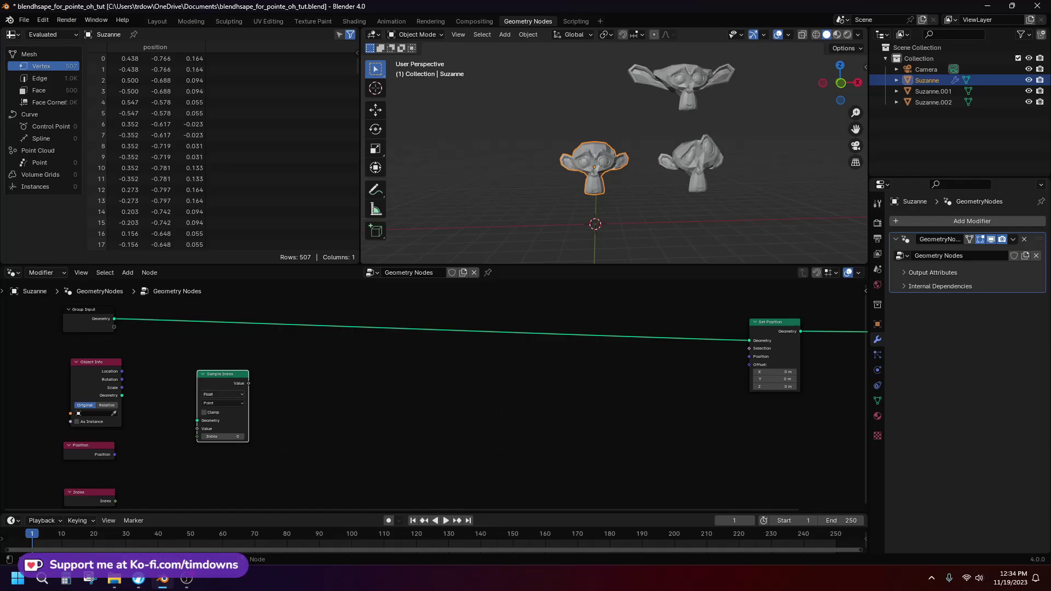
pyautogui.click(224, 394)
pyautogui.click(224, 429)
pyautogui.moveTo(121, 395); pyautogui.dragTo(197, 420)
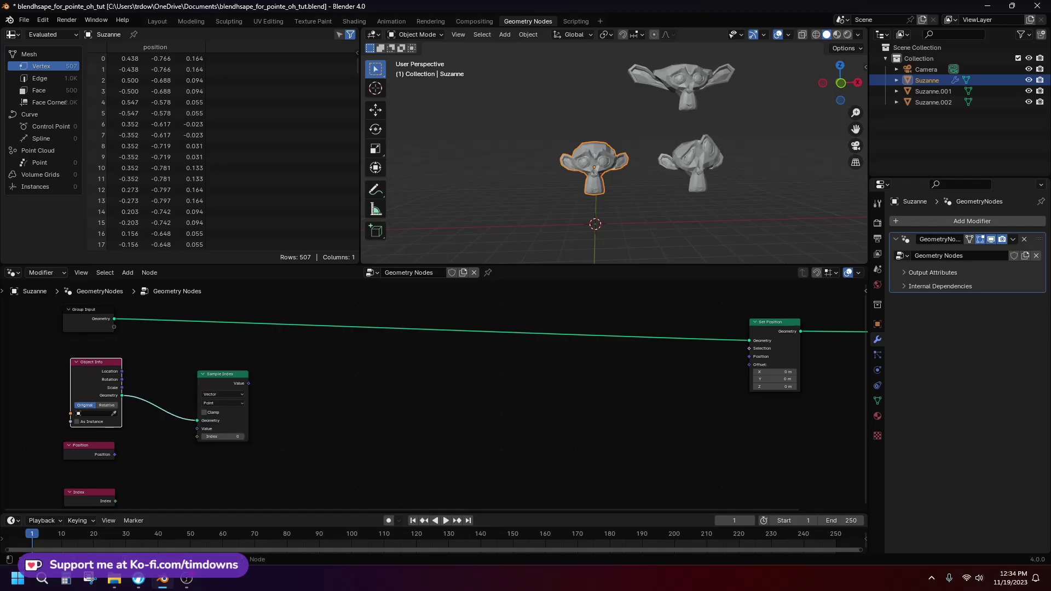
# Step: Choose Suzanne.001 as the source object in the Object Info node
pyautogui.click(94, 413)
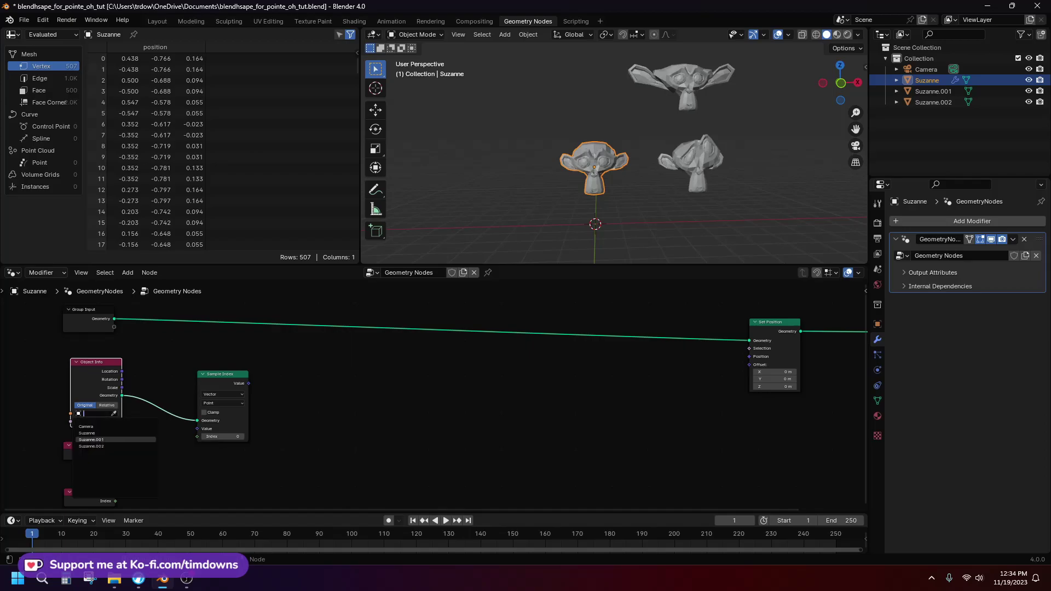
pyautogui.click(97, 441)
pyautogui.scroll(1, 434, 394)
pyautogui.scroll(-1, 434, 394)
# Step: Connect the Position node to Sample Index's Value input and the Index node to its Index input
pyautogui.moveTo(434, 394); pyautogui.dragTo(523, 343, button='middle')
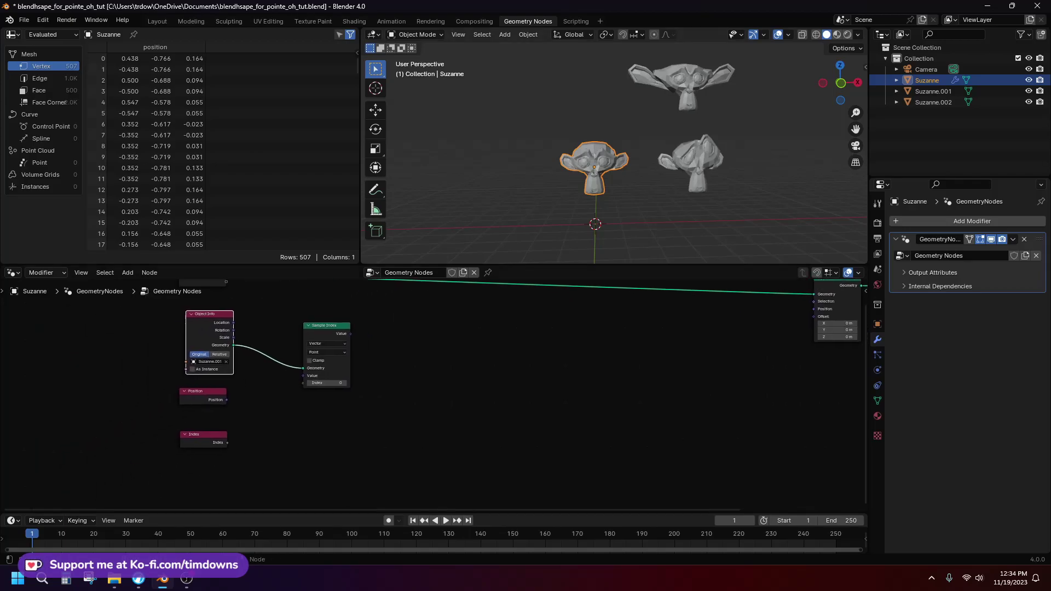
pyautogui.moveTo(226, 400); pyautogui.dragTo(303, 376)
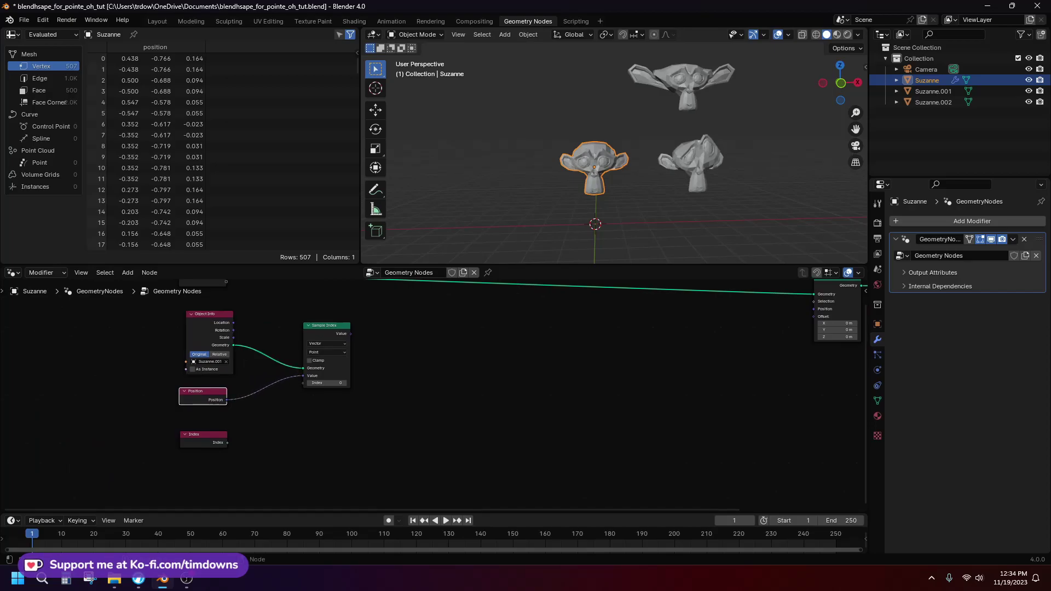
pyautogui.moveTo(228, 442); pyautogui.dragTo(303, 383)
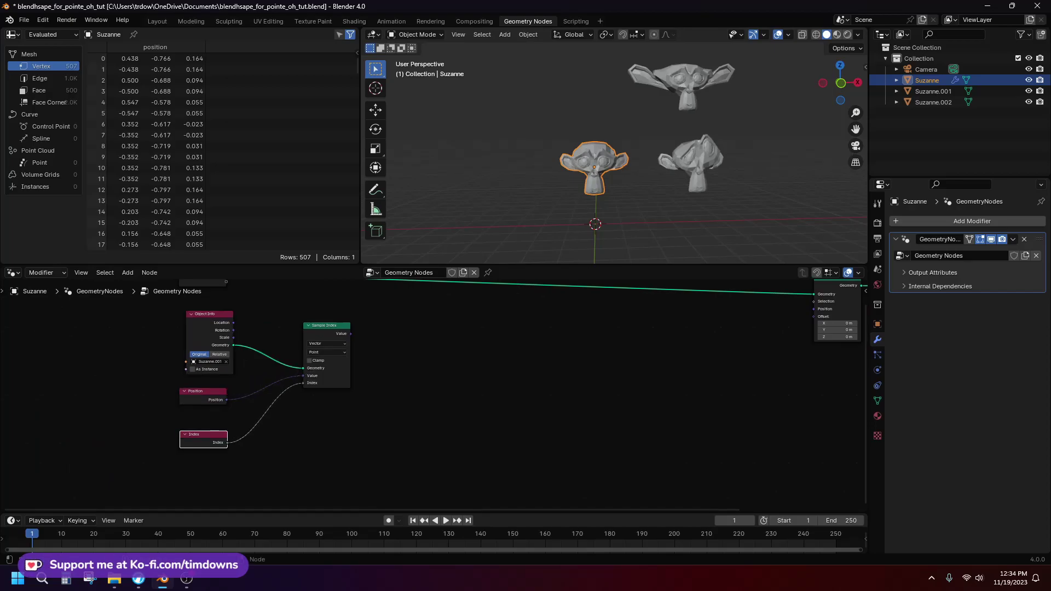
# Step: Move the Set Position node slightly higher, above the level of the Group Output node
pyautogui.scroll(-2, 432, 395)
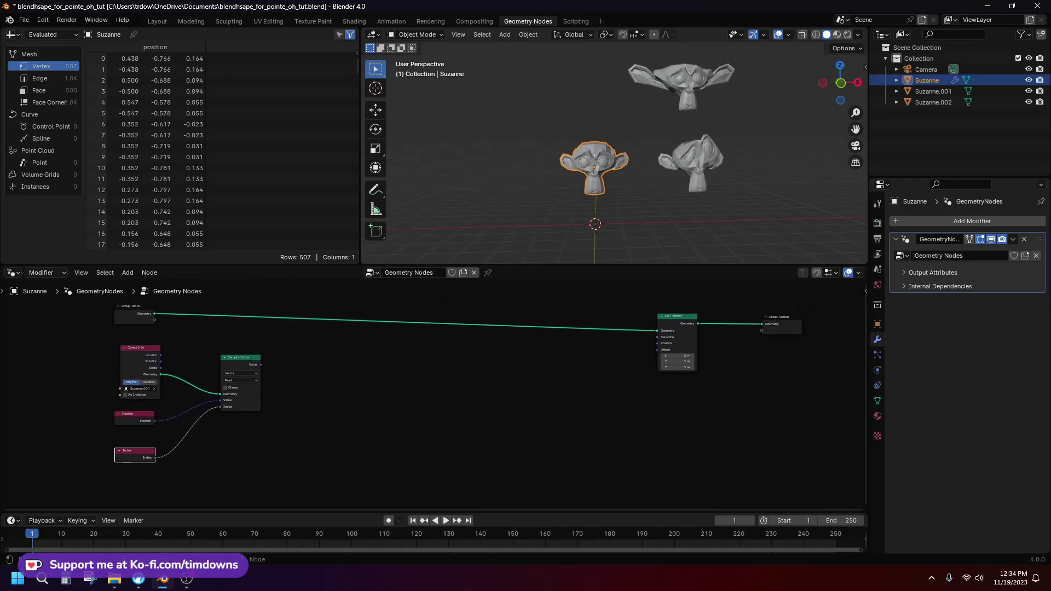
pyautogui.moveTo(679, 317); pyautogui.dragTo(677, 300)
pyautogui.scroll(-1, 493, 400)
pyautogui.moveTo(493, 399); pyautogui.dragTo(640, 368, button='middle')
pyautogui.scroll(3, 640, 368)
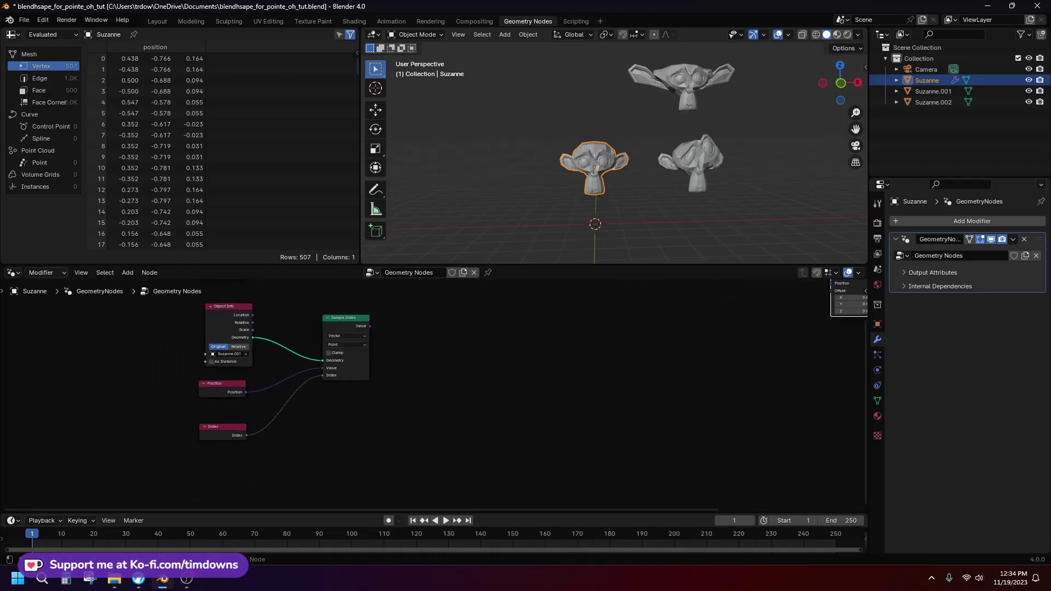
# Step: Disconnect the Index node from Sample Index's Index input and link it again
pyautogui.moveTo(322, 376); pyautogui.dragTo(299, 395)
pyautogui.moveTo(246, 436); pyautogui.dragTo(322, 375)
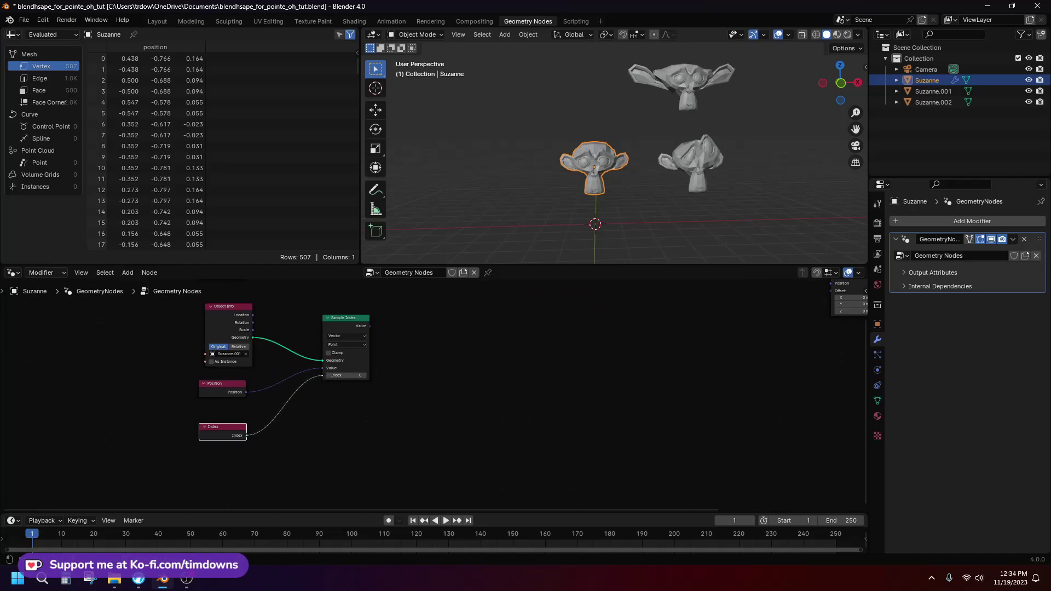
pyautogui.moveTo(416, 378); pyautogui.dragTo(368, 413, button='middle')
pyautogui.scroll(-3, 435, 396)
pyautogui.moveTo(435, 396); pyautogui.dragTo(377, 395, button='middle')
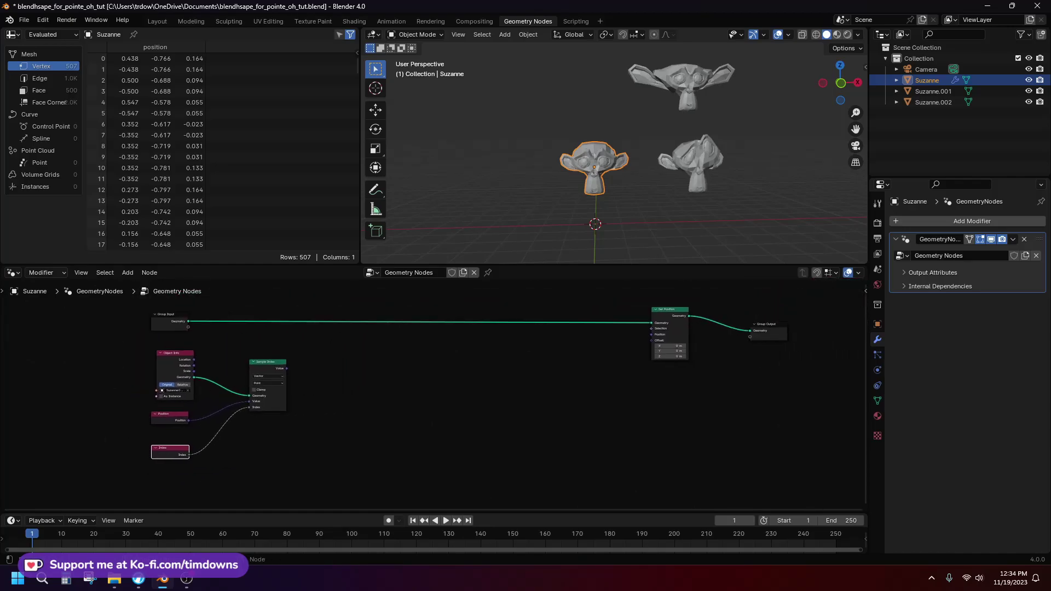
pyautogui.scroll(2, 376, 395)
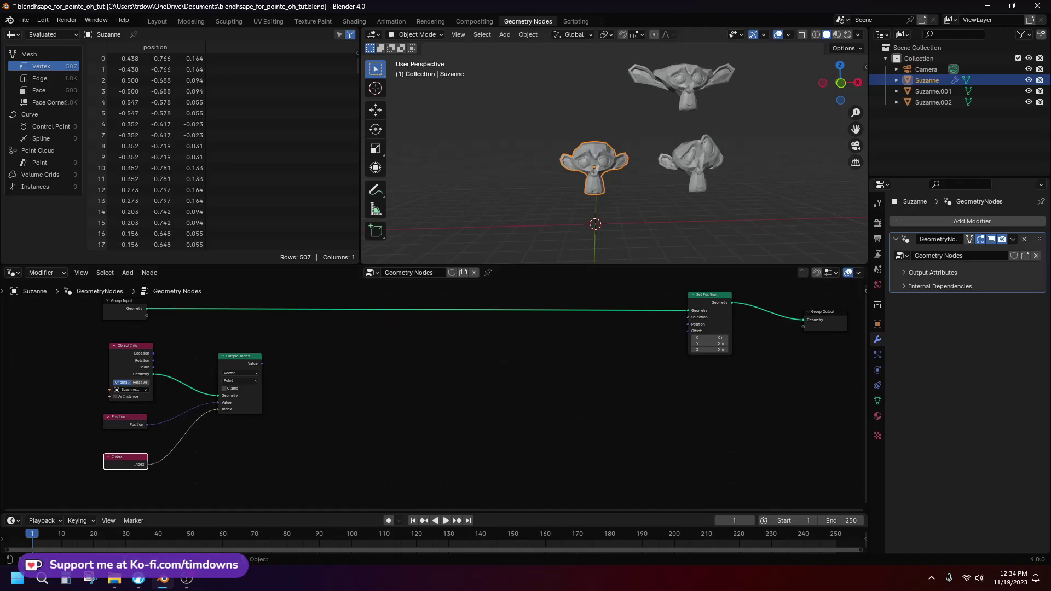
pyautogui.scroll(1, 416, 382)
pyautogui.moveTo(417, 381); pyautogui.dragTo(370, 403, button='middle')
pyautogui.scroll(2, 381, 403)
pyautogui.scroll(-2, 416, 400)
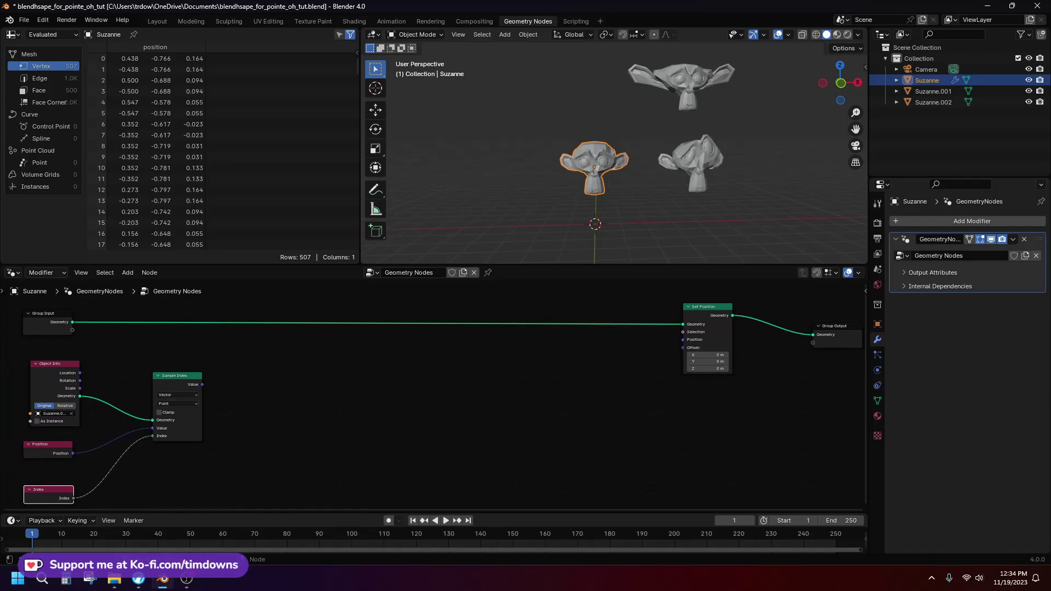
# Step: Lower the Position node slightly and shift the Object Info node farther away from Sample Index
pyautogui.scroll(-2, 479, 379)
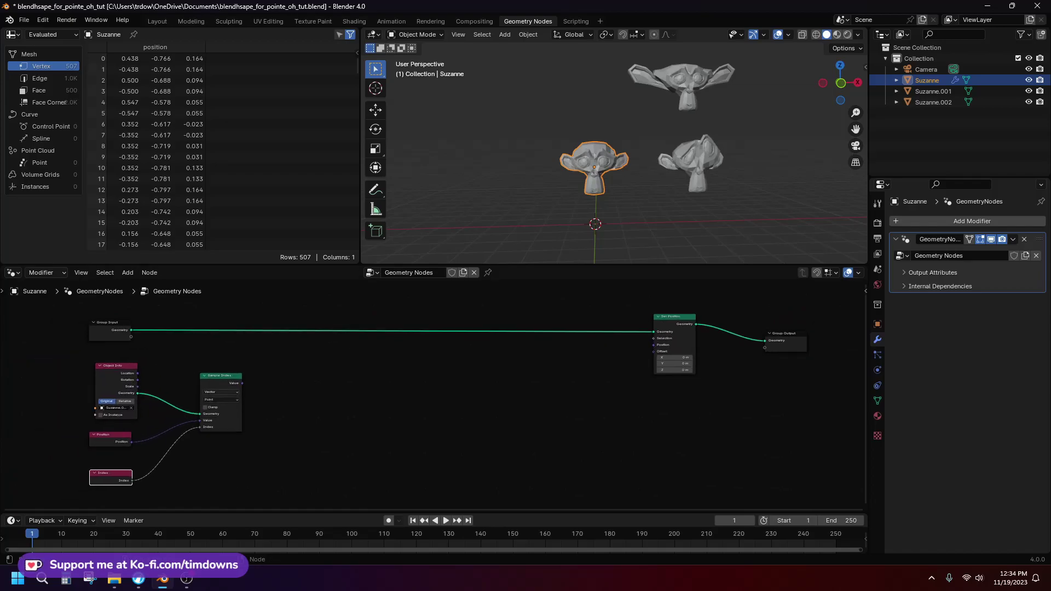
pyautogui.moveTo(112, 436); pyautogui.dragTo(110, 440)
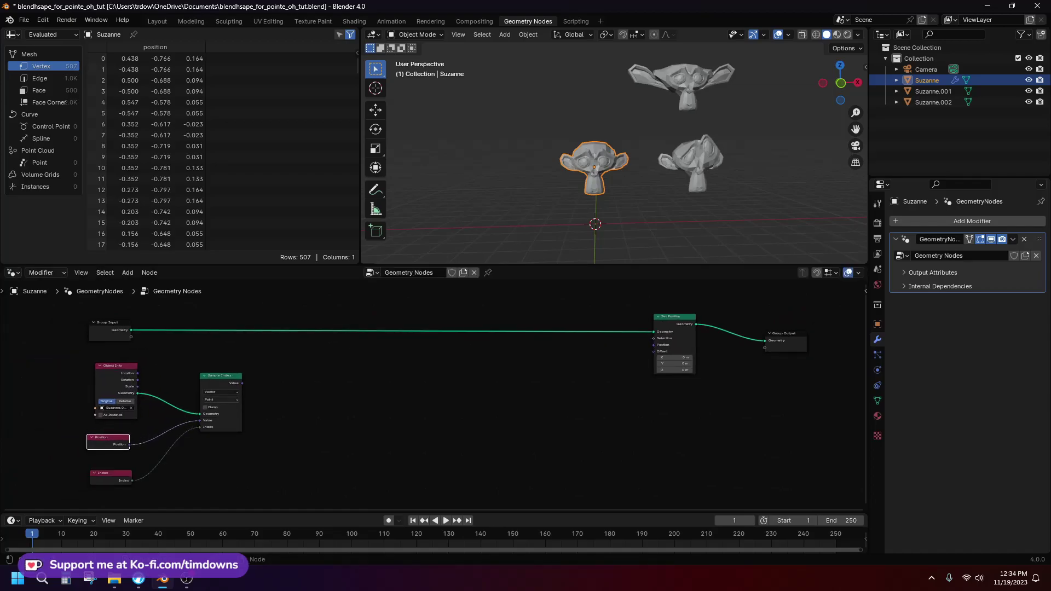
pyautogui.moveTo(114, 366); pyautogui.dragTo(95, 365)
pyautogui.scroll(1, 430, 397)
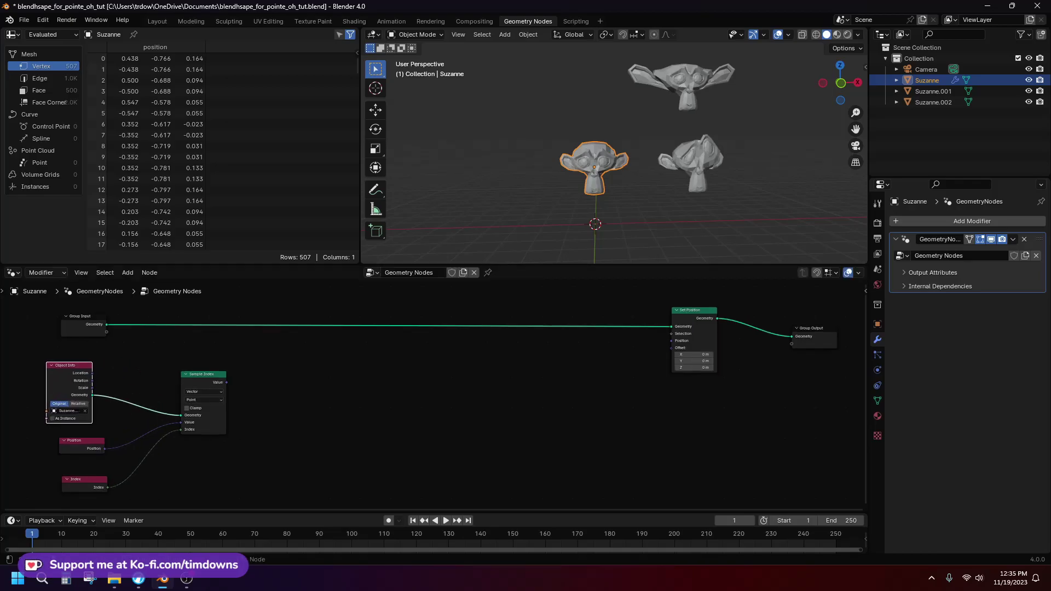
pyautogui.scroll(1, 431, 397)
pyautogui.scroll(-3, 430, 397)
pyautogui.moveTo(235, 383); pyautogui.dragTo(284, 373, button='middle')
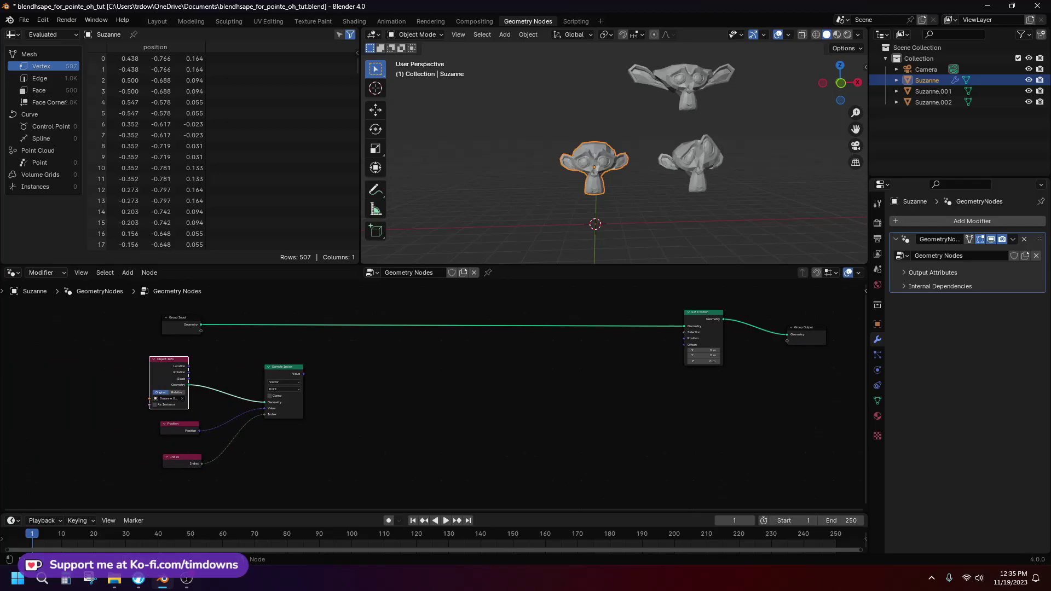
# Step: Reposition the Sample Index node slightly closer to the Object Info and Position nodes
pyautogui.click(284, 368)
pyautogui.moveTo(284, 367); pyautogui.dragTo(280, 373)
pyautogui.scroll(-1, 432, 397)
pyautogui.moveTo(384, 405)
pyautogui.mouseDown(button='middle')
pyautogui.moveTo(295, 399)
pyautogui.moveTo(388, 415)
pyautogui.mouseUp(button='middle')
pyautogui.scroll(2, 432, 397)
pyautogui.scroll(2, 433, 397)
pyautogui.scroll(-2, 433, 397)
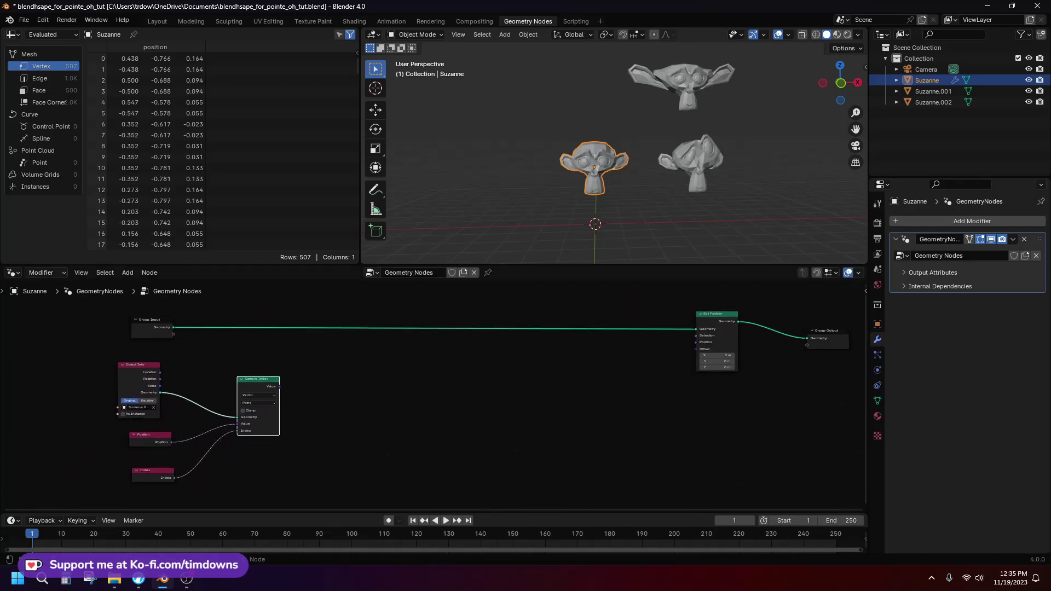
pyautogui.moveTo(260, 379); pyautogui.dragTo(243, 372)
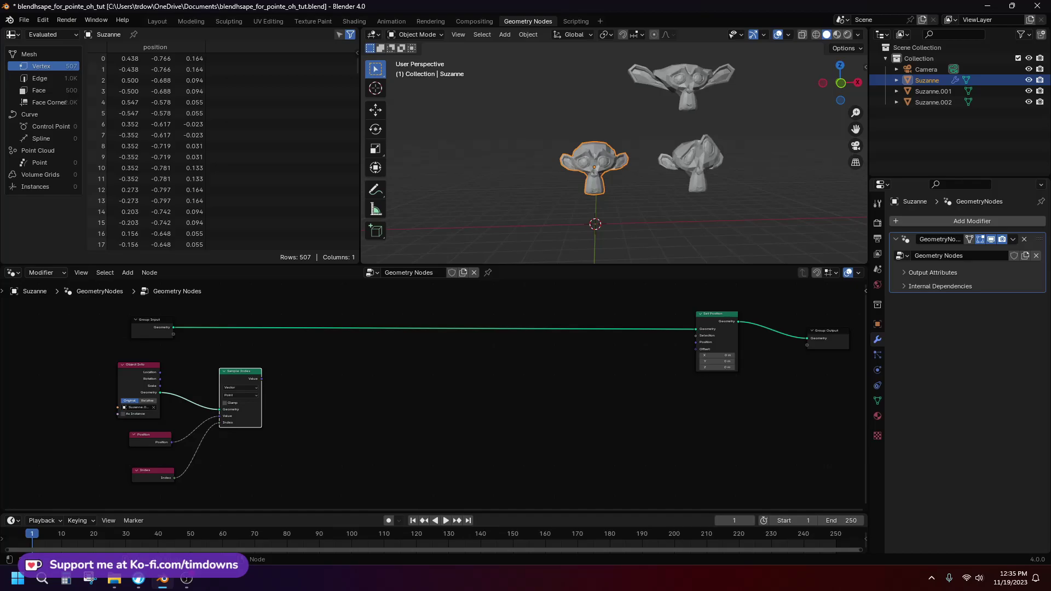
# Step: Add a Mix Vector node after Sample Index, with Position feeding A and Sample Index's Value feeding B
pyautogui.scroll(1, 411, 399)
pyautogui.click(411, 400)
pyautogui.moveTo(411, 400); pyautogui.dragTo(426, 401, button='middle')
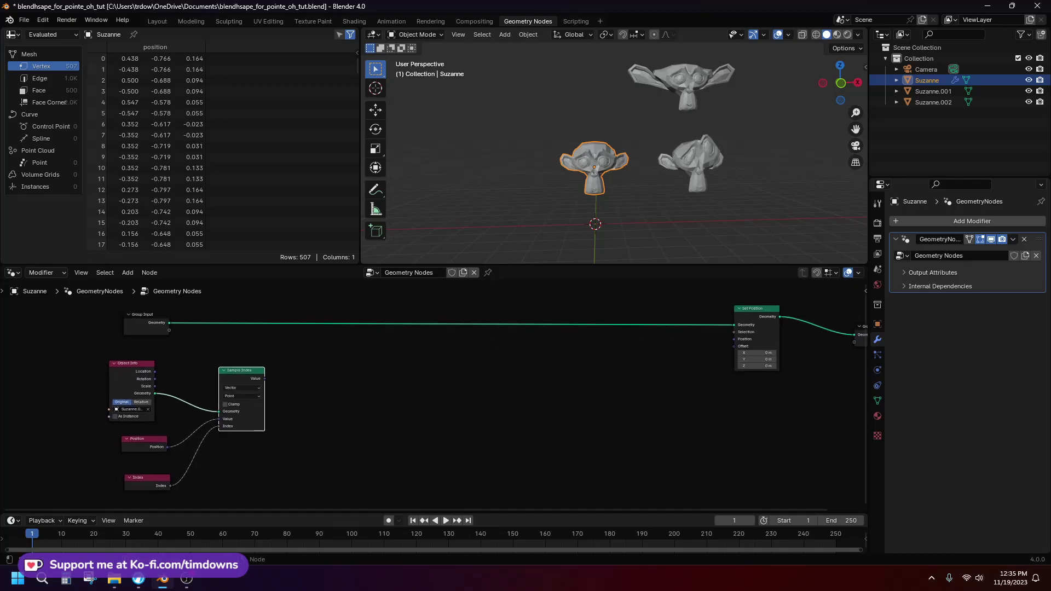
pyautogui.hotkey('shift', 'a')
pyautogui.click(426, 401)
pyautogui.write('mix vec')
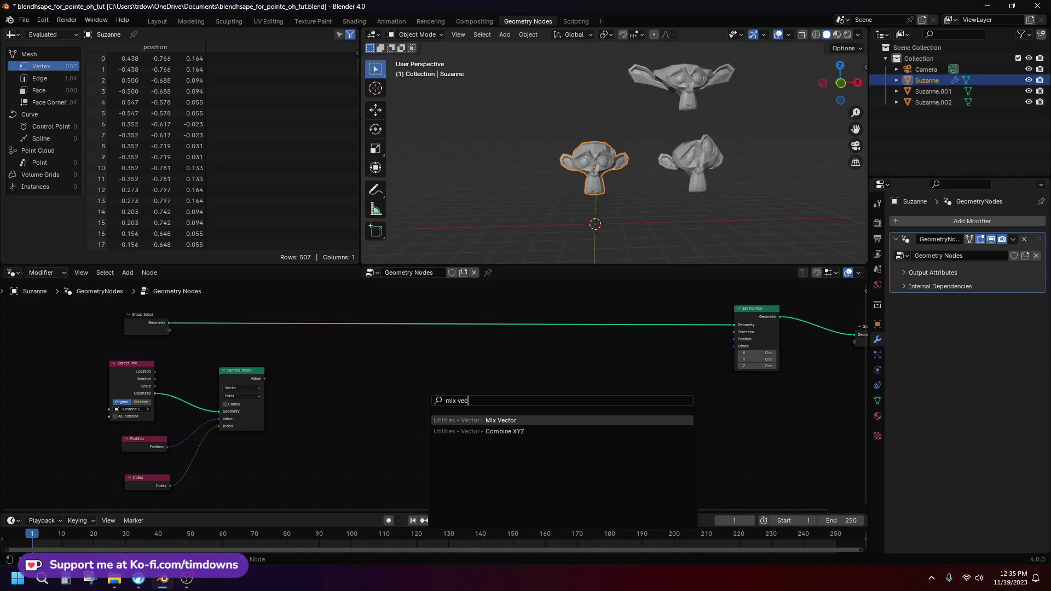
pyautogui.press('Return')
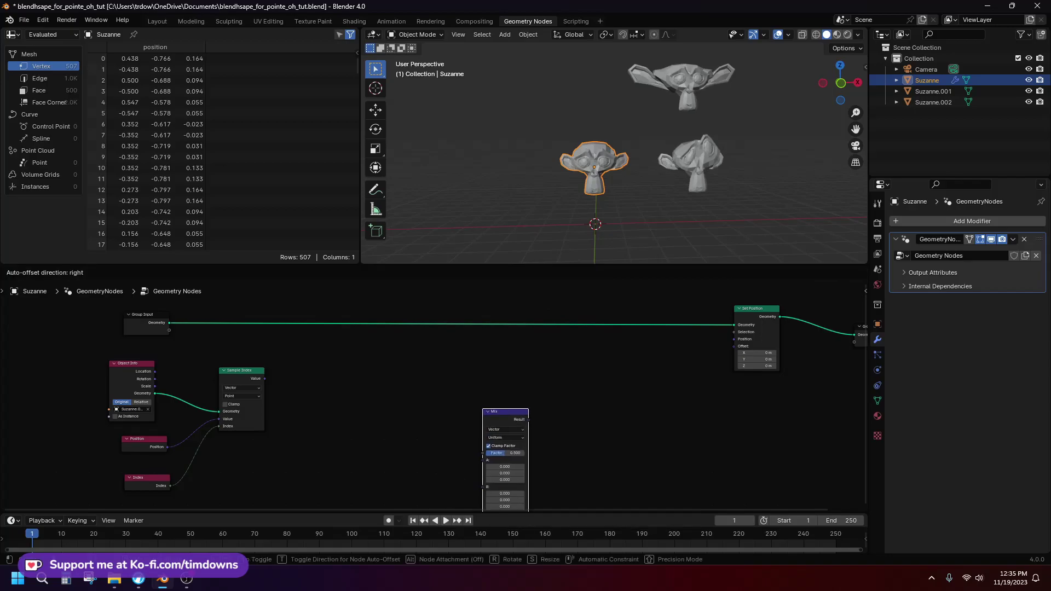
pyautogui.click(328, 363)
pyautogui.moveTo(265, 379); pyautogui.dragTo(327, 433)
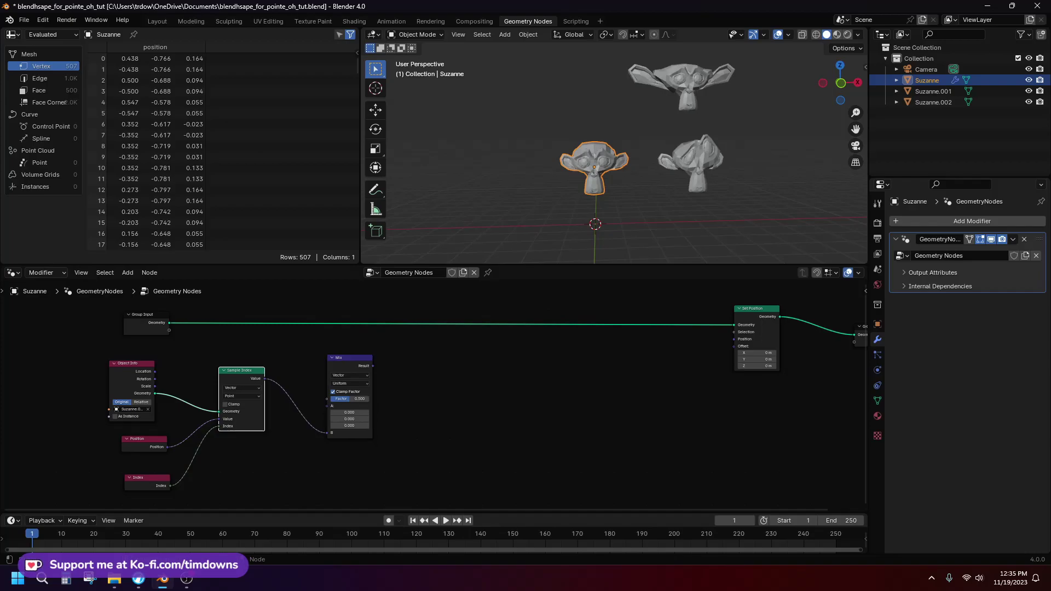
pyautogui.moveTo(167, 447); pyautogui.dragTo(341, 405)
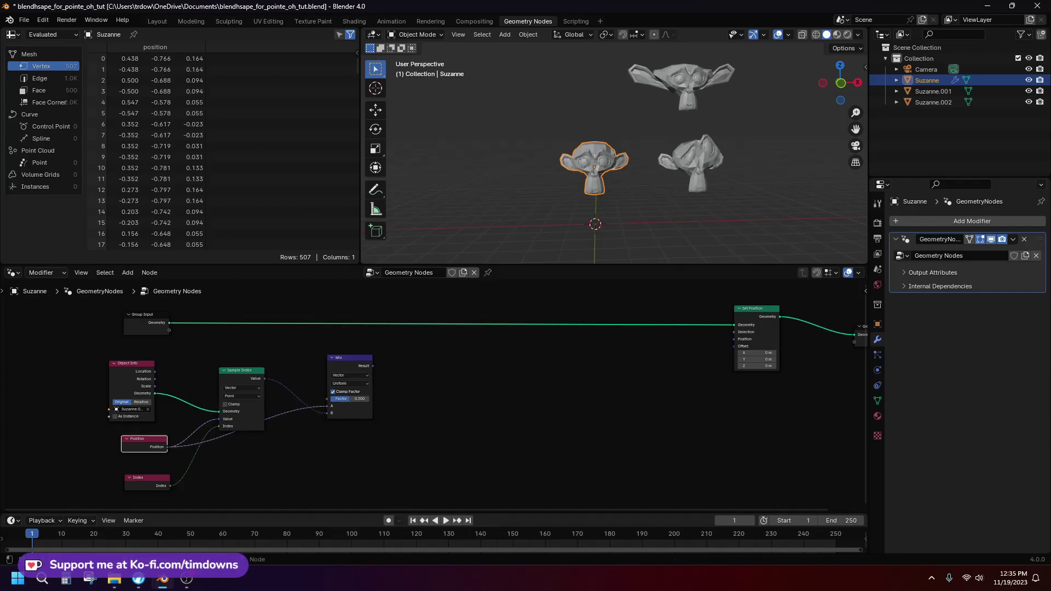
pyautogui.click(352, 360)
pyautogui.hotkey('shift', 'd')
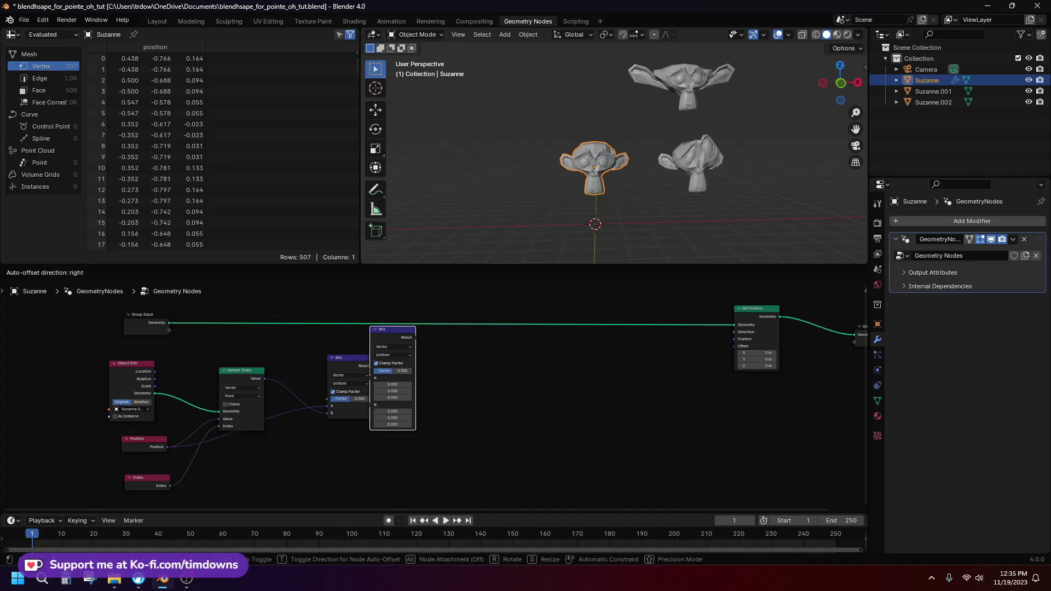
pyautogui.click(414, 392)
pyautogui.moveTo(424, 347); pyautogui.dragTo(466, 365)
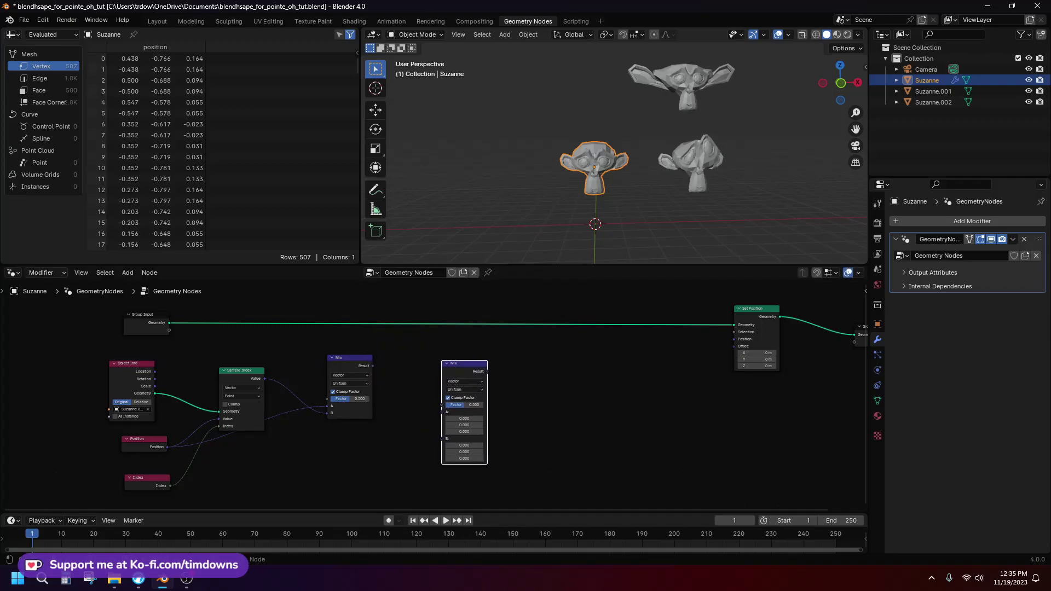
pyautogui.press('x')
# Step: Add a Vector Math node and place it just after the Mix node
pyautogui.hotkey('shift', 'a')
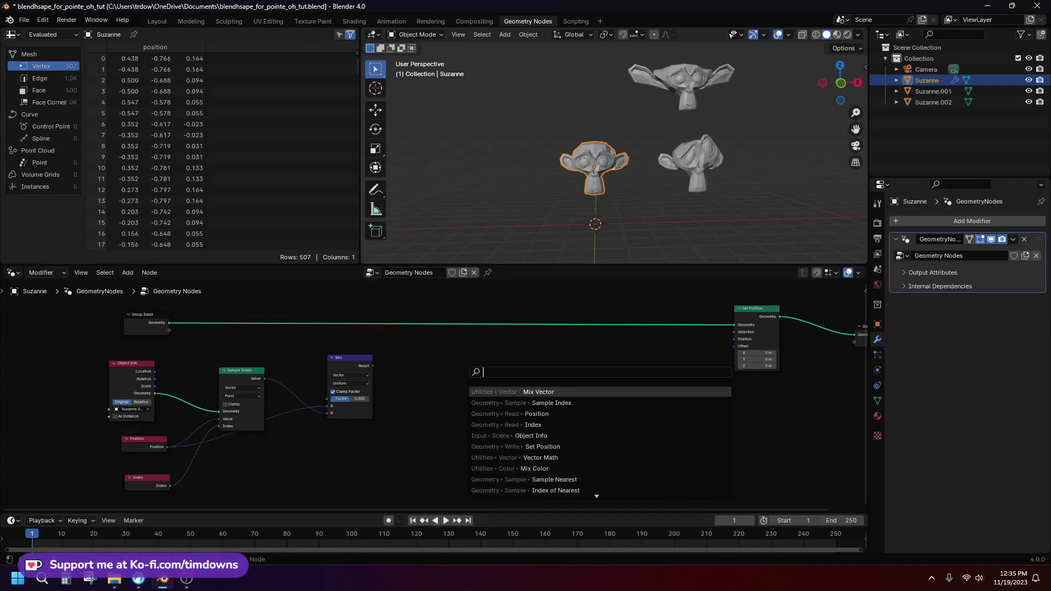
pyautogui.write('vector math')
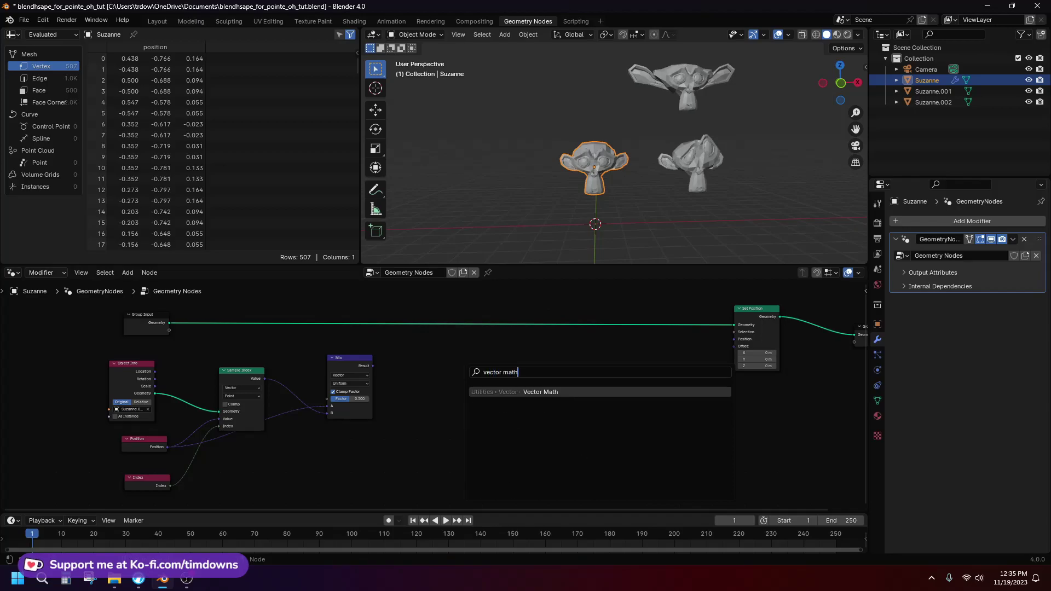
pyautogui.press('Return')
pyautogui.click(408, 360)
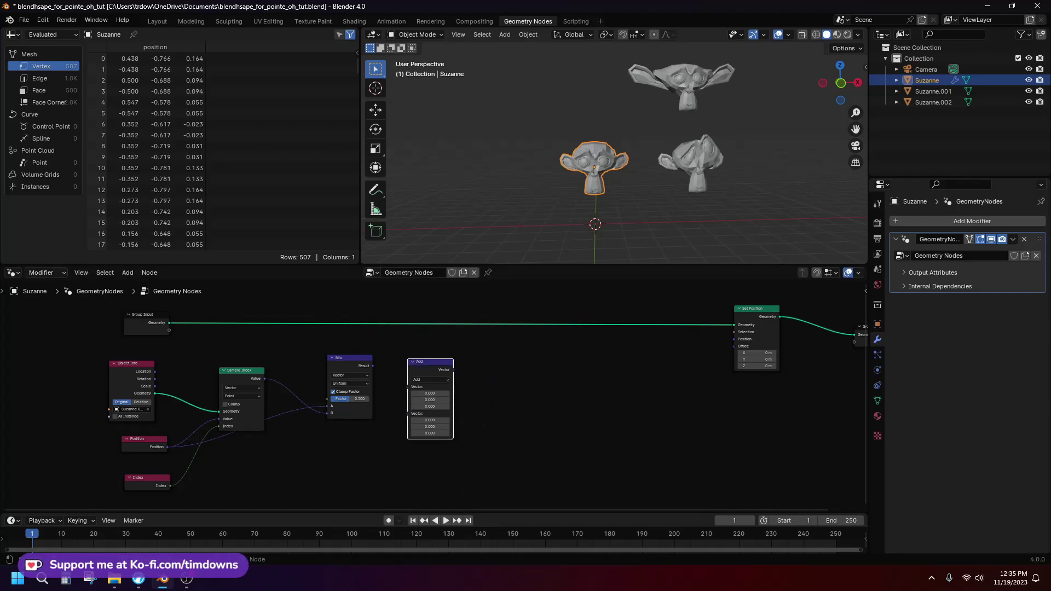
# Step: Feed the Mix node's Result and the Position output into the Vector Math node and set its operation to Subtract
pyautogui.hotkey('alt', 'a')
pyautogui.moveTo(373, 365); pyautogui.dragTo(407, 387)
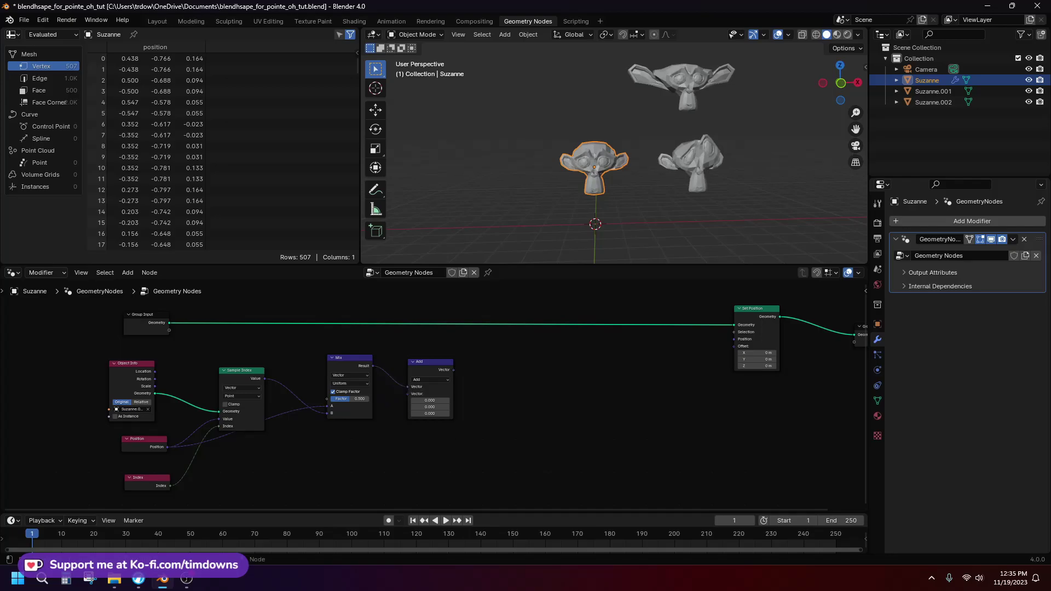
pyautogui.moveTo(168, 447); pyautogui.dragTo(429, 407)
pyautogui.click(431, 380)
pyautogui.click(421, 402)
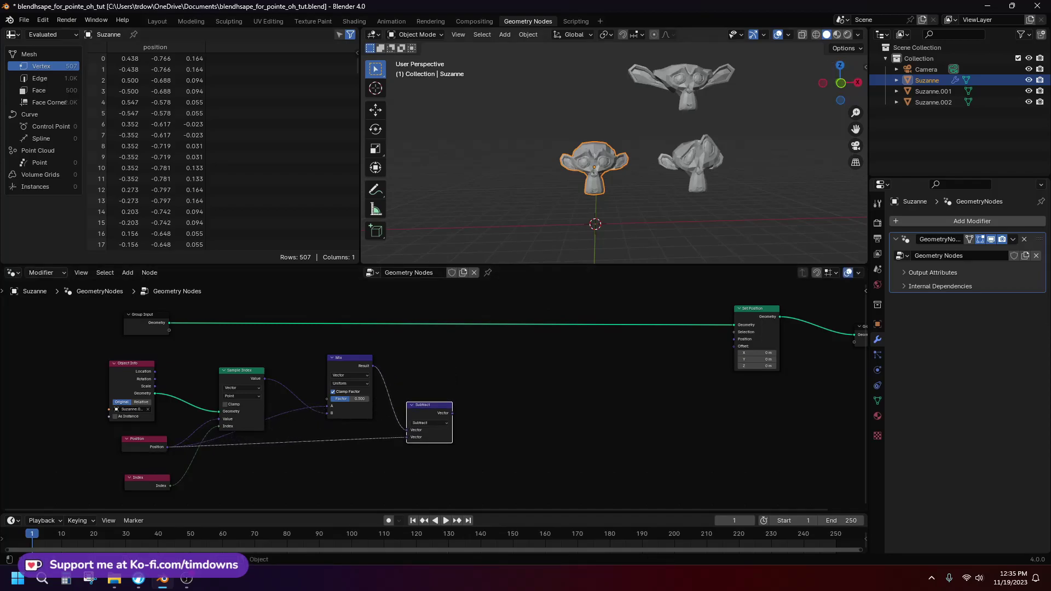
# Step: Move the Subtract node a little farther away from the Mix node
pyautogui.press('Home')
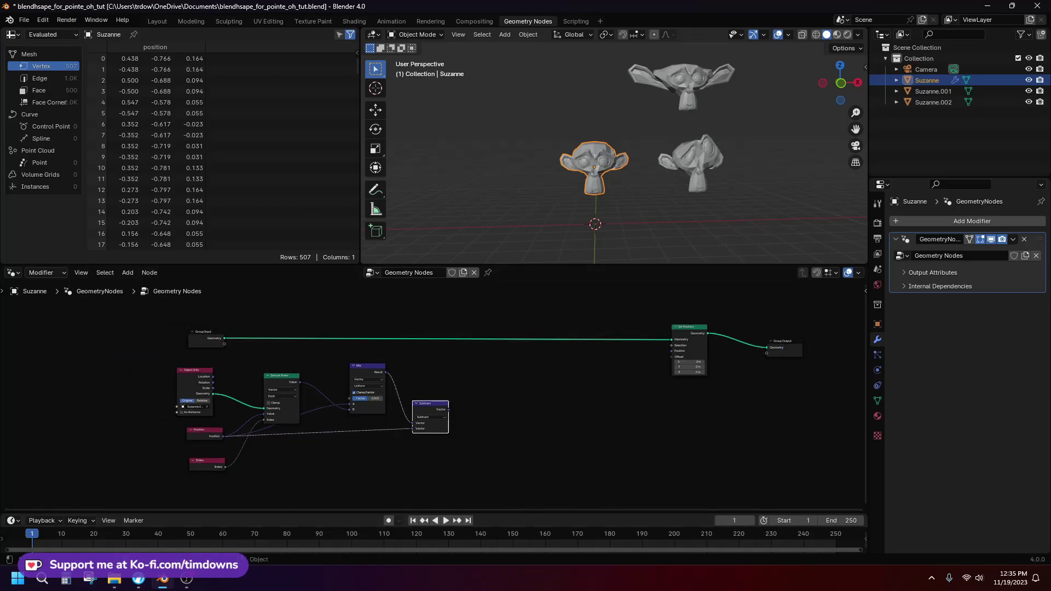
pyautogui.scroll(2, 575, 359)
pyautogui.click(575, 360)
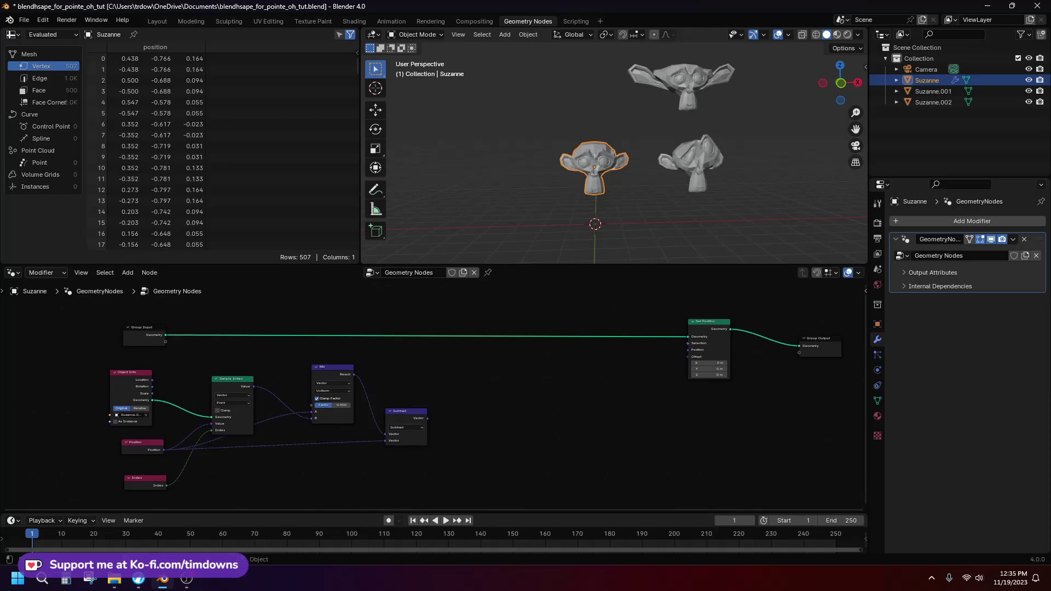
pyautogui.hotkey('alt', 'a')
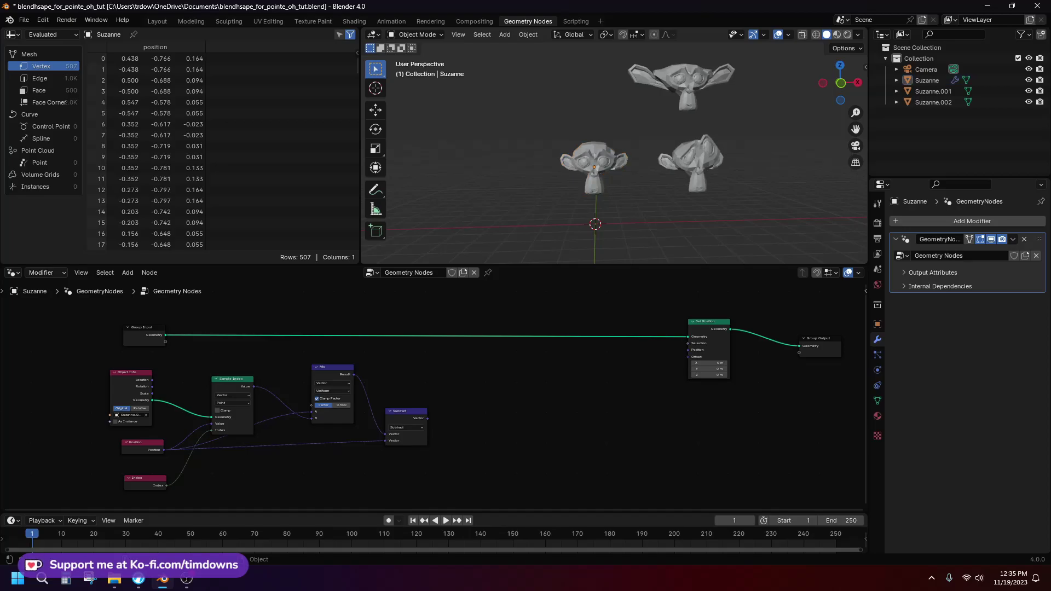
pyautogui.scroll(-2, 437, 404)
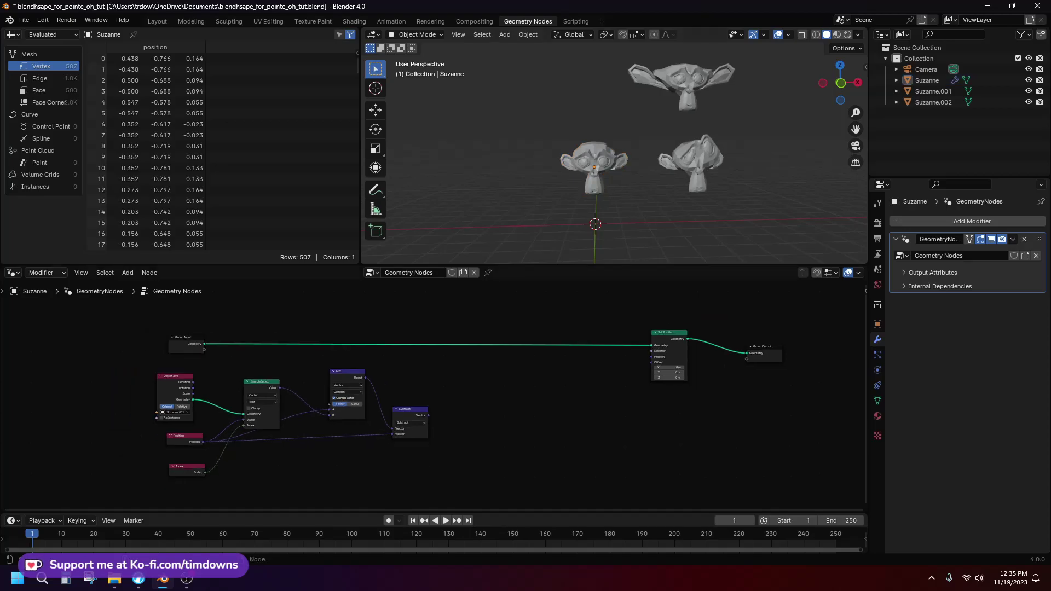
pyautogui.moveTo(437, 404); pyautogui.dragTo(408, 407, button='middle')
pyautogui.scroll(2, 407, 407)
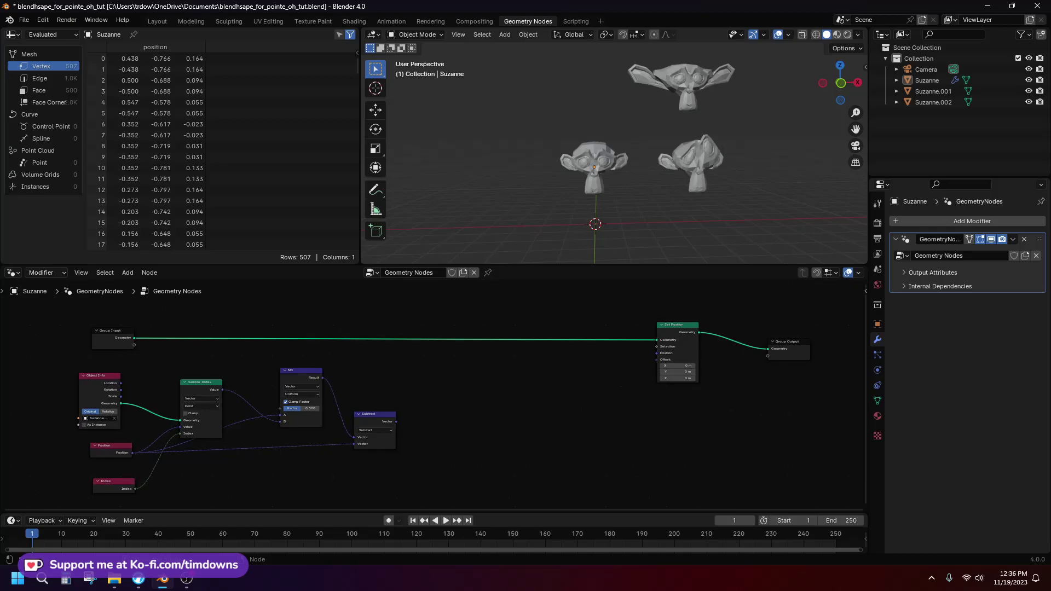
pyautogui.moveTo(372, 415); pyautogui.dragTo(419, 407)
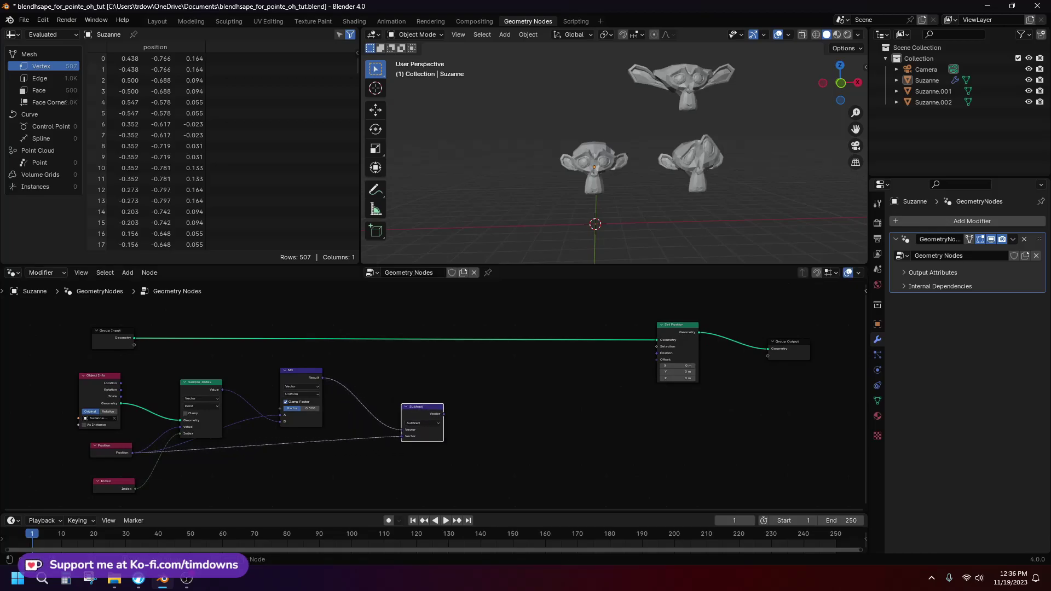
# Step: Connect the Subtract node's Vector output to the Offset input of the Set Position node
pyautogui.scroll(2, 78, 463)
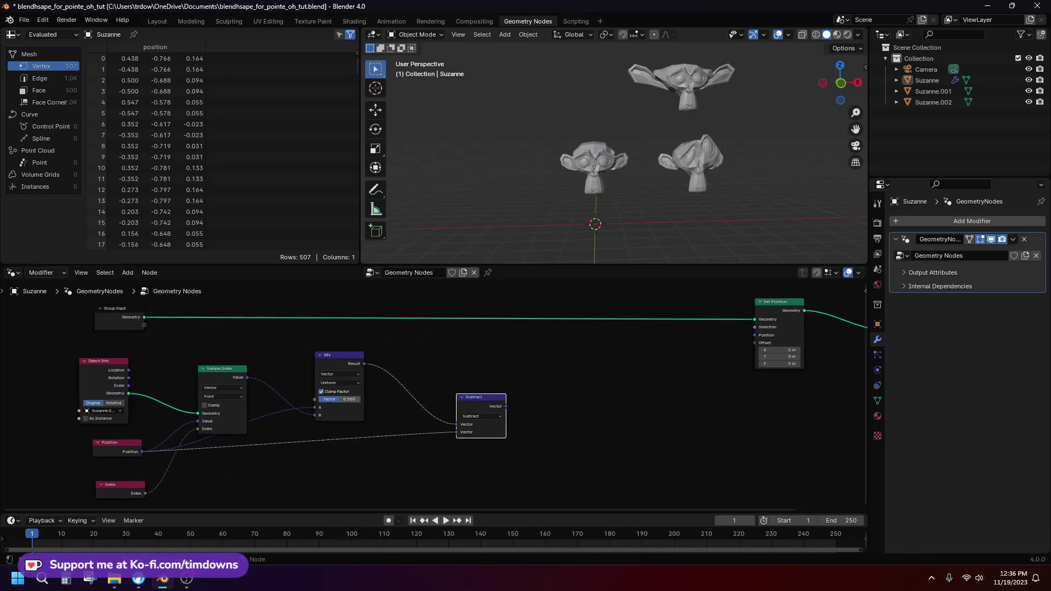
pyautogui.scroll(-1, 435, 394)
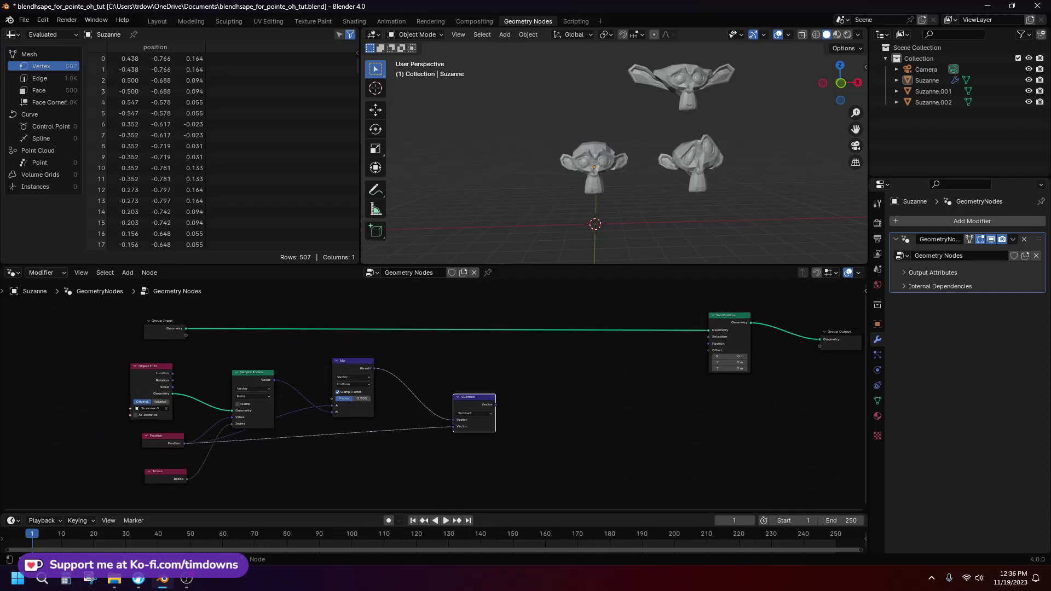
pyautogui.scroll(1, 434, 394)
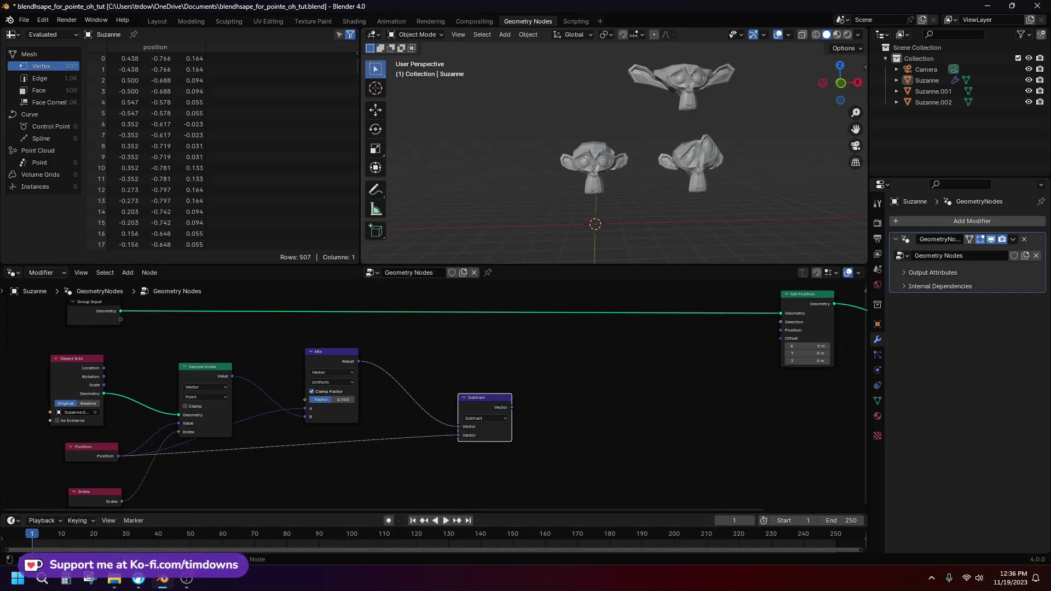
pyautogui.scroll(-1, 434, 395)
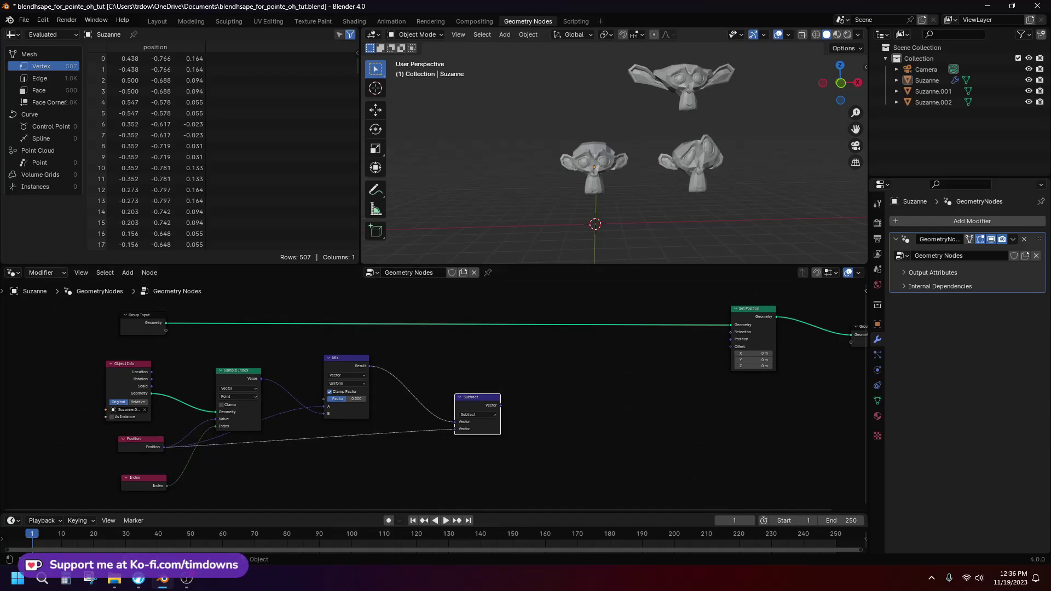
pyautogui.scroll(2, 510, 373)
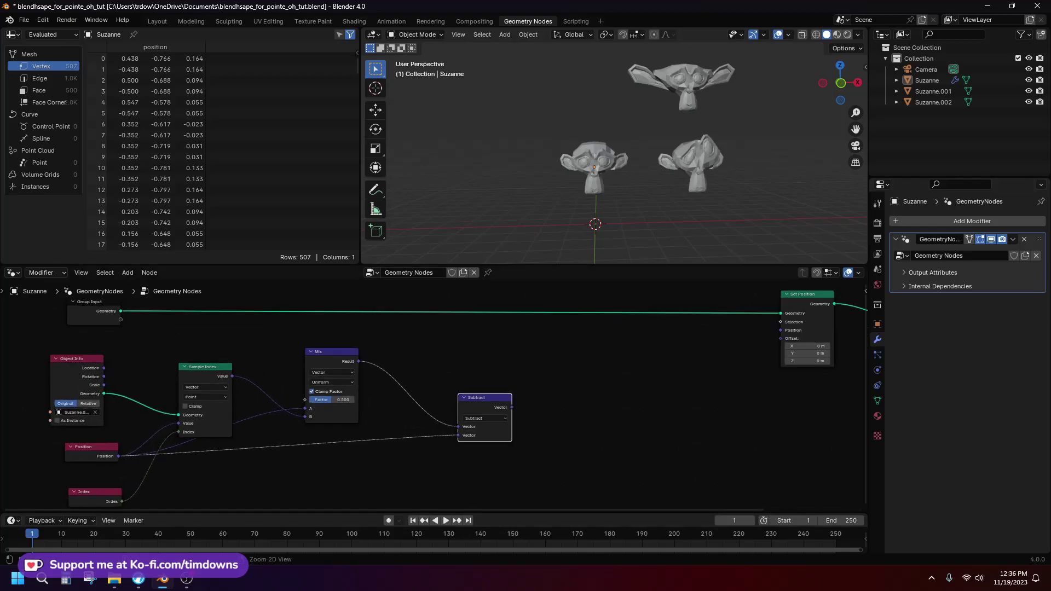
pyautogui.moveTo(499, 411)
pyautogui.mouseDown()
pyautogui.moveTo(728, 336)
pyautogui.moveTo(768, 342)
pyautogui.mouseUp()
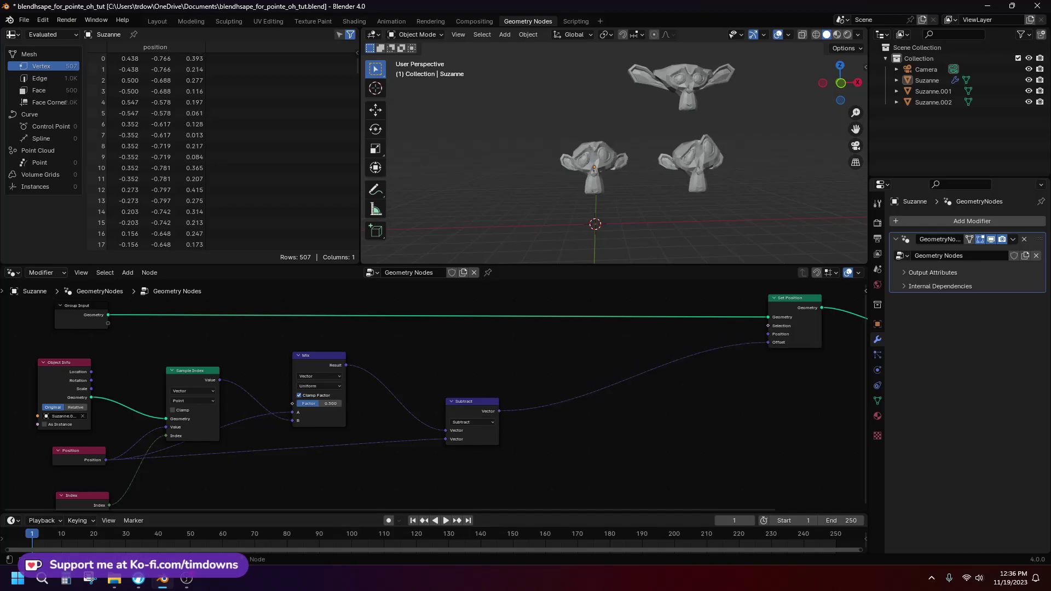
pyautogui.press('Home')
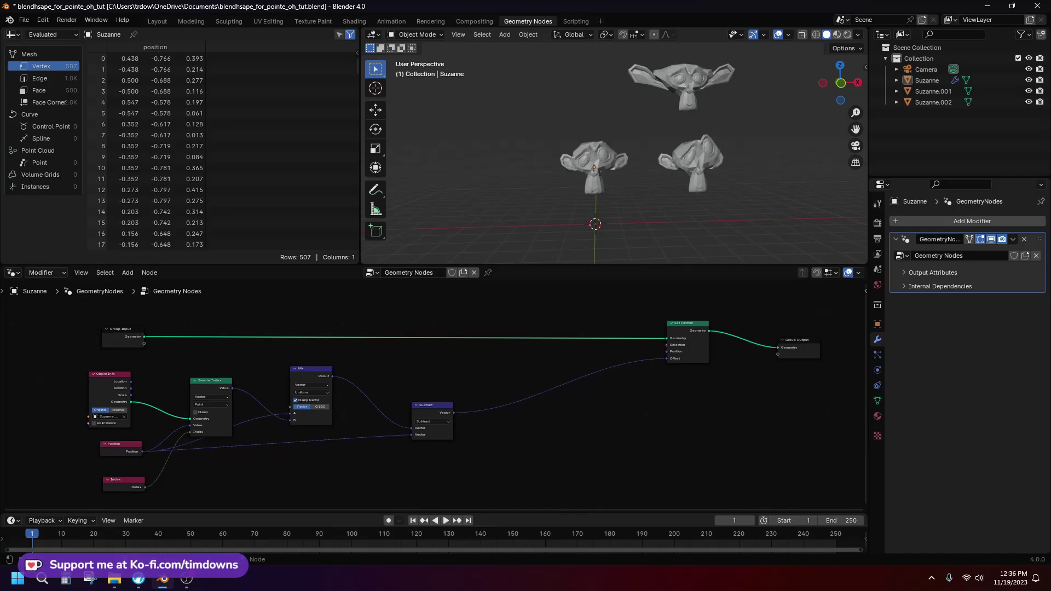
# Step: Nudge the Subtract node slightly and lower the Mix node's Factor to 0.000
pyautogui.moveTo(436, 406); pyautogui.dragTo(434, 407)
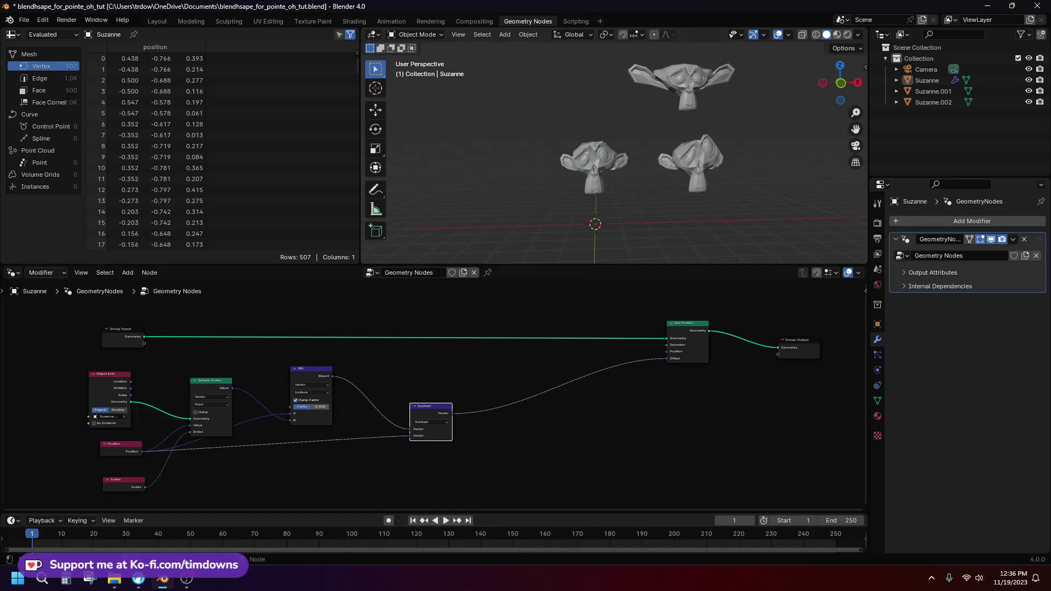
pyautogui.moveTo(311, 407)
pyautogui.mouseDown()
pyautogui.moveTo(294, 406)
pyautogui.moveTo(325, 407)
pyautogui.moveTo(292, 406)
pyautogui.mouseUp()
pyautogui.scroll(-3, 531, 361)
pyautogui.scroll(3, 432, 406)
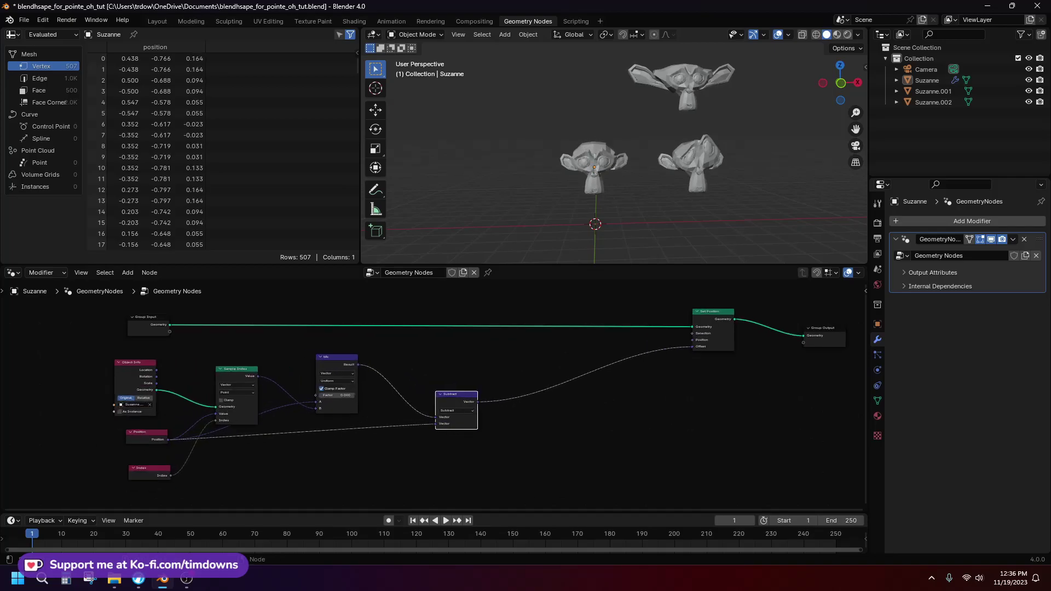
pyautogui.scroll(-3, 590, 349)
pyautogui.scroll(-1, 590, 349)
pyautogui.scroll(1, 590, 348)
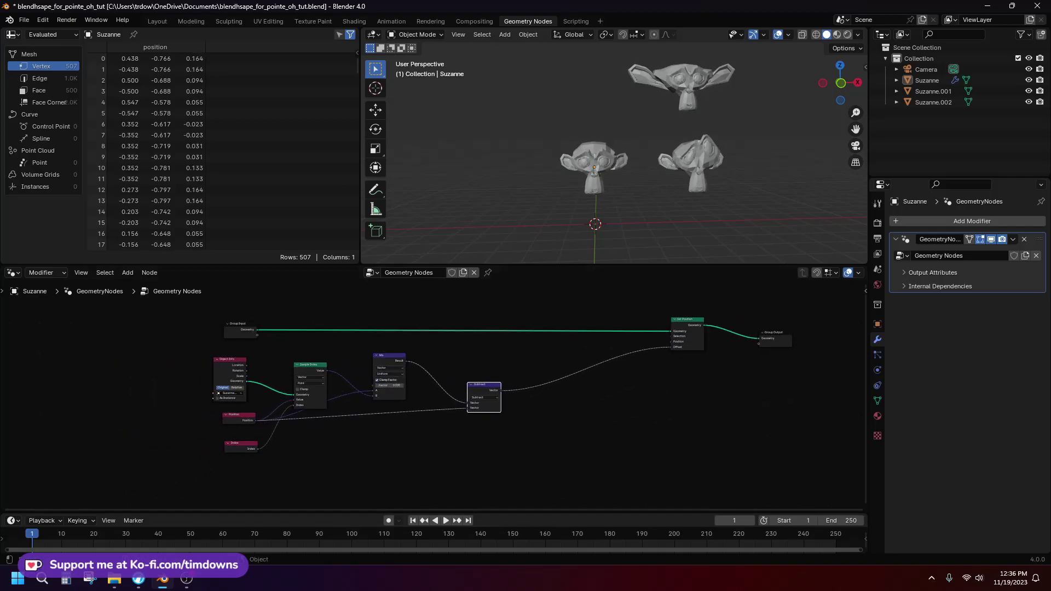
# Step: Duplicate the whole Object Info, Position, Index, Sample Index, Mix and Subtract chain and place the copy below the original
pyautogui.moveTo(671, 71); pyautogui.dragTo(698, 94)
pyautogui.hotkey('alt', 'a')
pyautogui.moveTo(194, 353); pyautogui.dragTo(507, 452)
pyautogui.hotkey('shift', 'd')
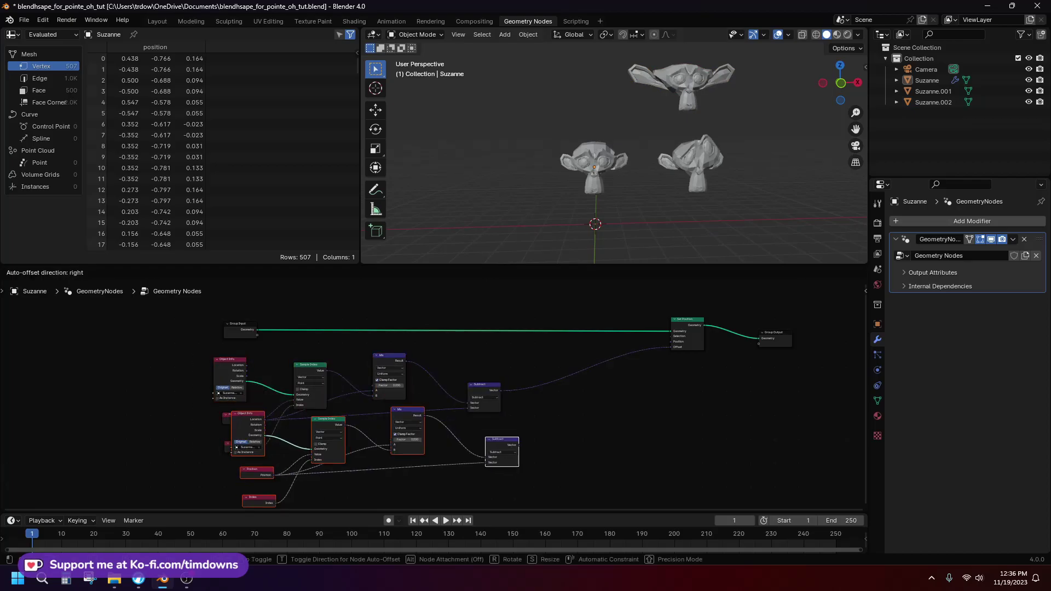
pyautogui.click(394, 438)
pyautogui.scroll(2, 394, 438)
pyautogui.moveTo(393, 438); pyautogui.dragTo(439, 368, button='middle')
pyautogui.click(439, 368)
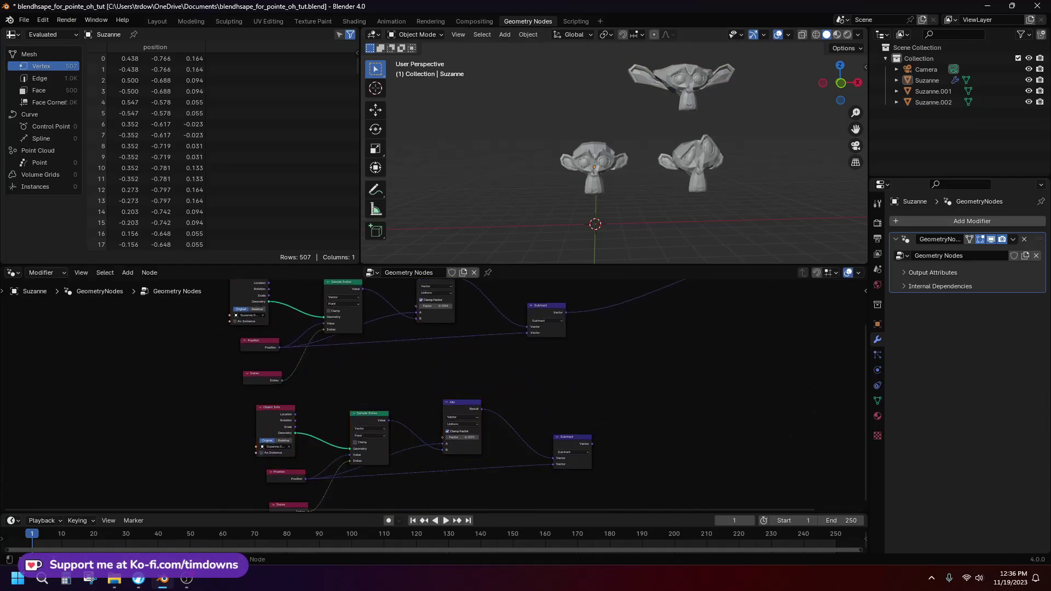
# Step: Set the duplicated Object Info node's object to Suzanne.002
pyautogui.click(275, 447)
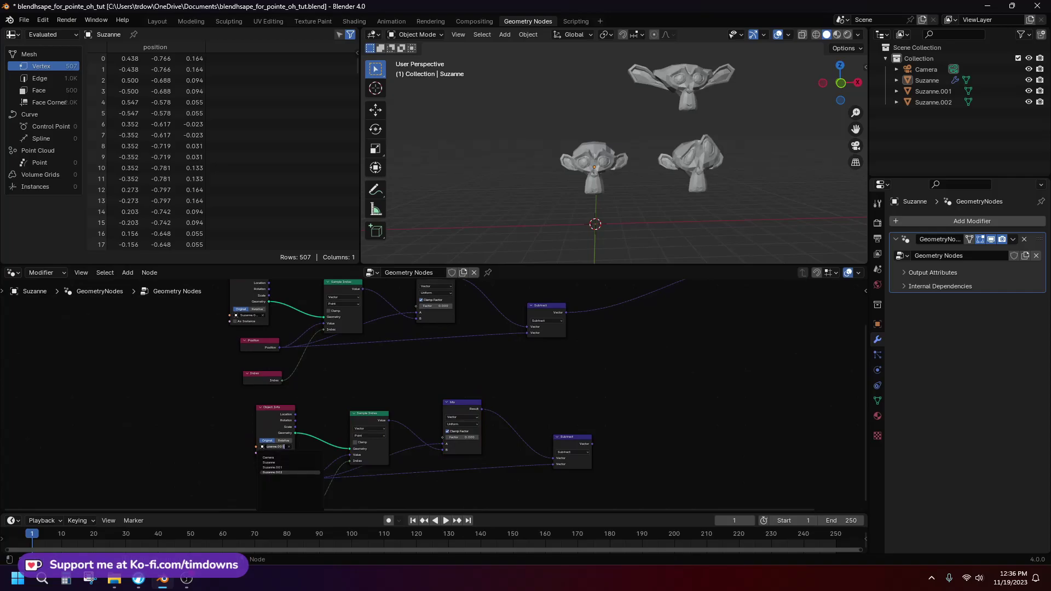
pyautogui.click(290, 473)
pyautogui.scroll(2, 361, 408)
pyautogui.scroll(-4, 252, 430)
pyautogui.moveTo(345, 408); pyautogui.dragTo(237, 430, button='middle')
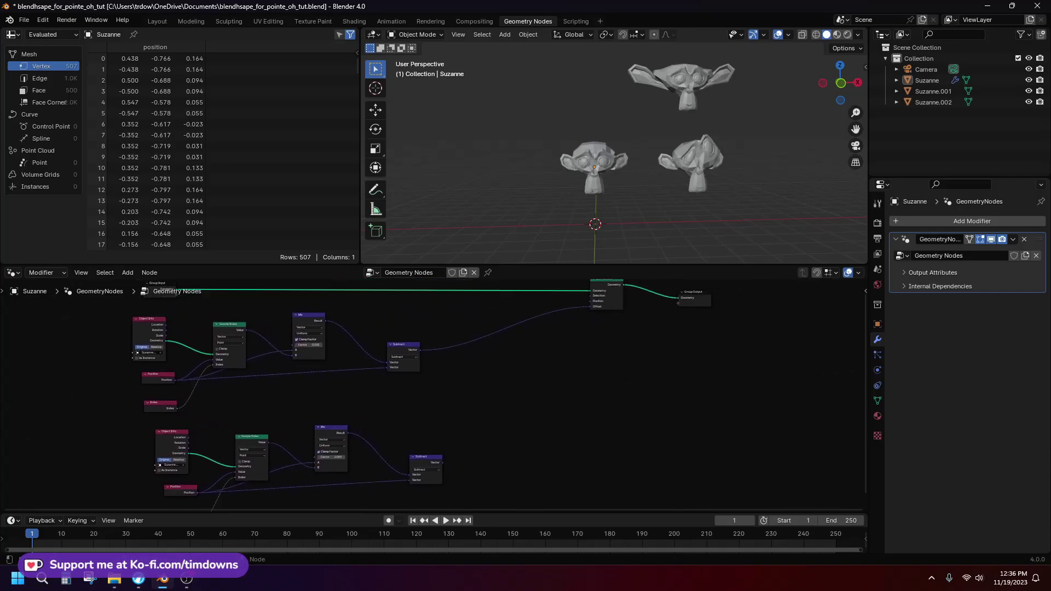
# Step: Insert a duplicated Vector Math node set to Add between the upper Subtract and Set Position, feeding the lower Subtract into its second Vector
pyautogui.click(404, 346)
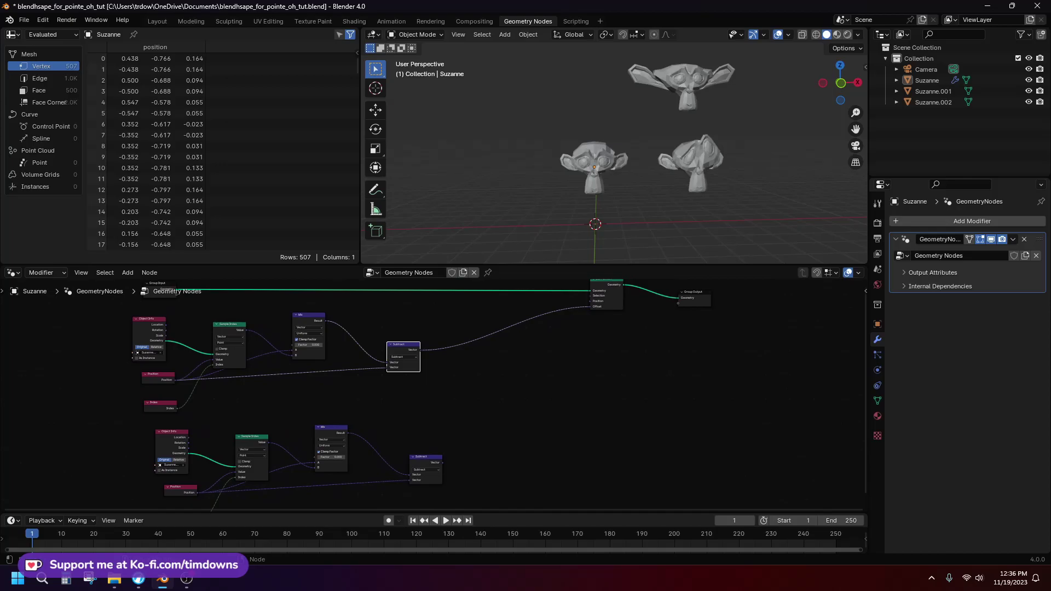
pyautogui.scroll(1, 452, 395)
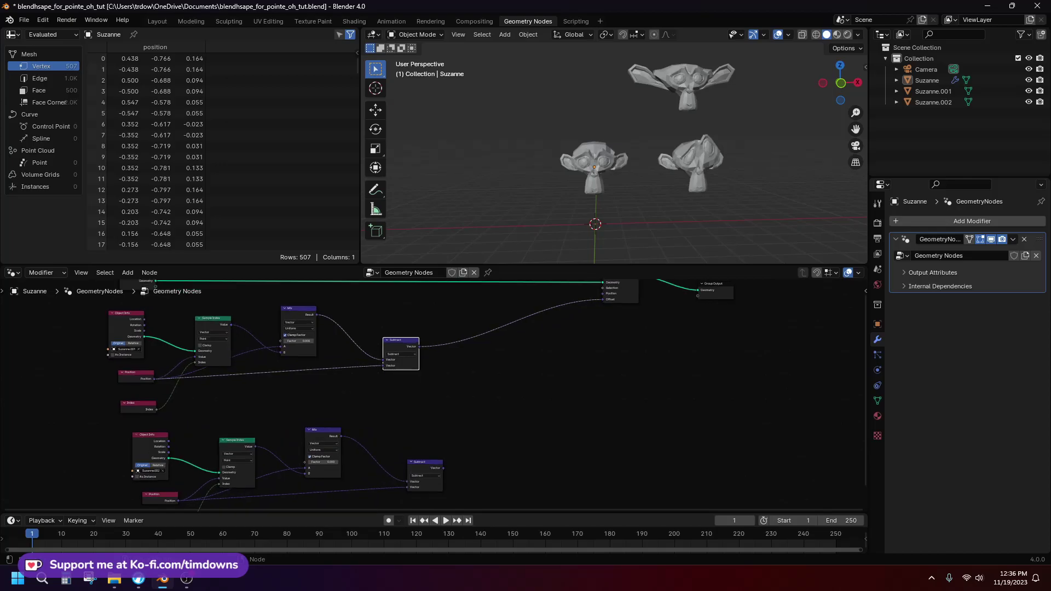
pyautogui.hotkey('shift', 'd')
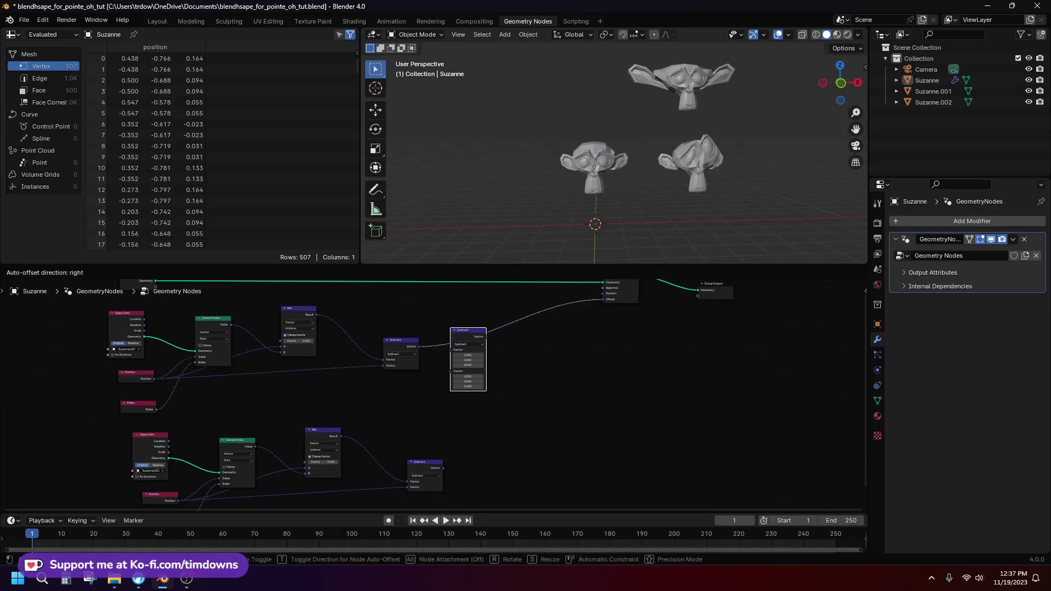
pyautogui.click(542, 332)
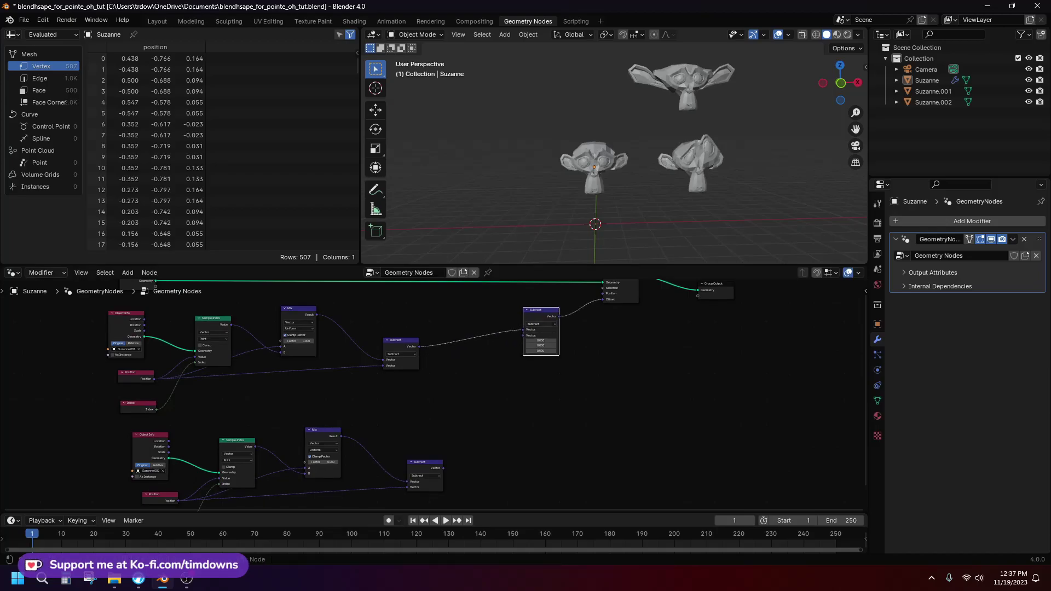
pyautogui.click(541, 324)
pyautogui.click(541, 338)
pyautogui.moveTo(443, 468); pyautogui.dragTo(524, 335)
pyautogui.scroll(-2, 454, 386)
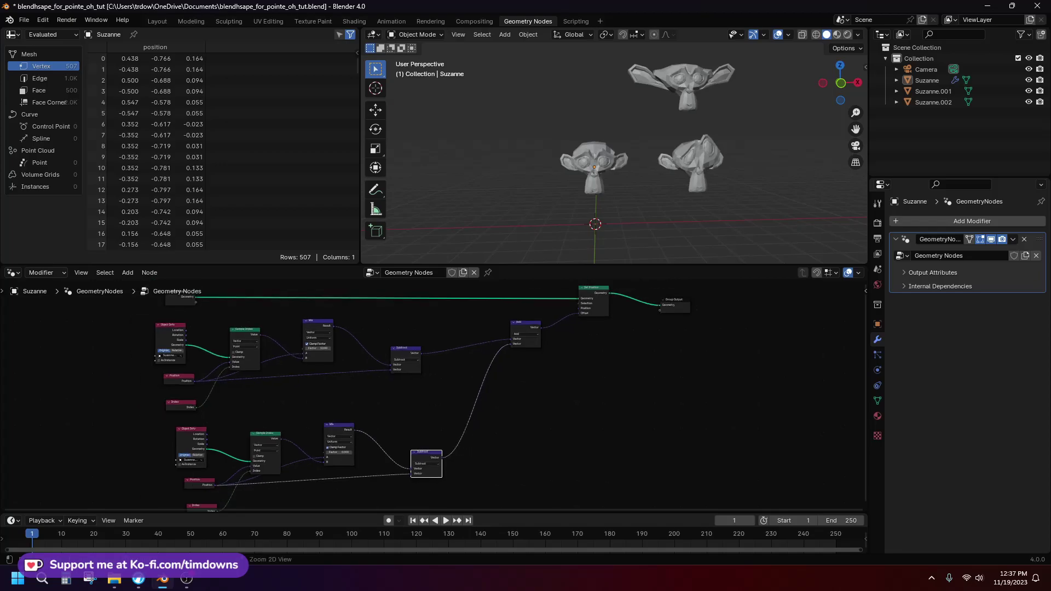
# Step: Raise the Factor of both the lower and upper Mix nodes to 1.000
pyautogui.moveTo(454, 386); pyautogui.dragTo(505, 371, button='middle')
pyautogui.moveTo(391, 438); pyautogui.dragTo(419, 437)
pyautogui.moveTo(368, 334); pyautogui.dragTo(383, 334)
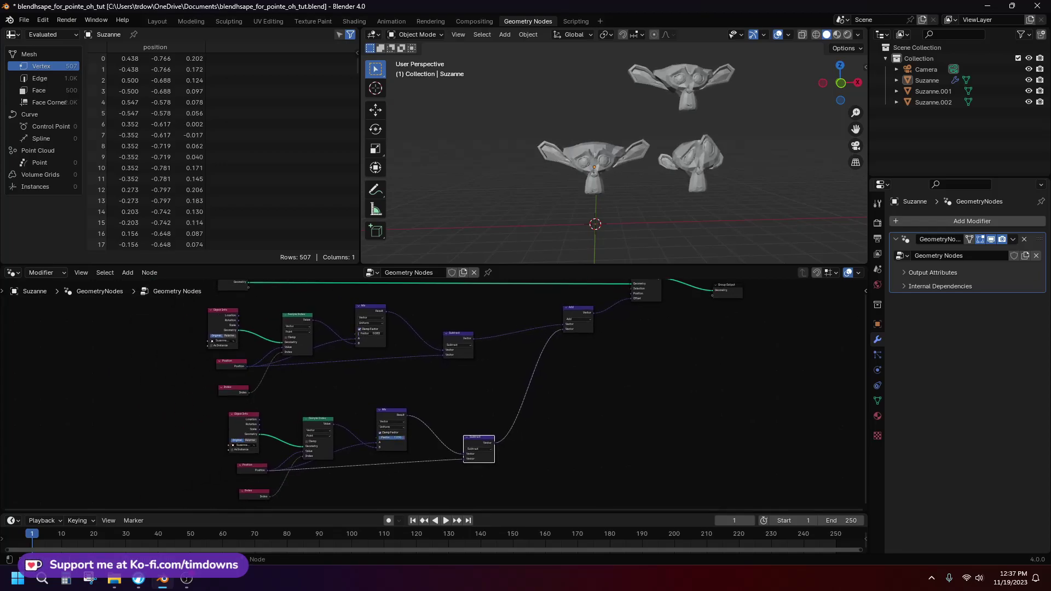
pyautogui.press('Home')
pyautogui.scroll(-4, 433, 396)
pyautogui.moveTo(434, 396); pyautogui.dragTo(404, 398, button='middle')
pyautogui.scroll(3, 376, 382)
pyautogui.scroll(-2, 375, 383)
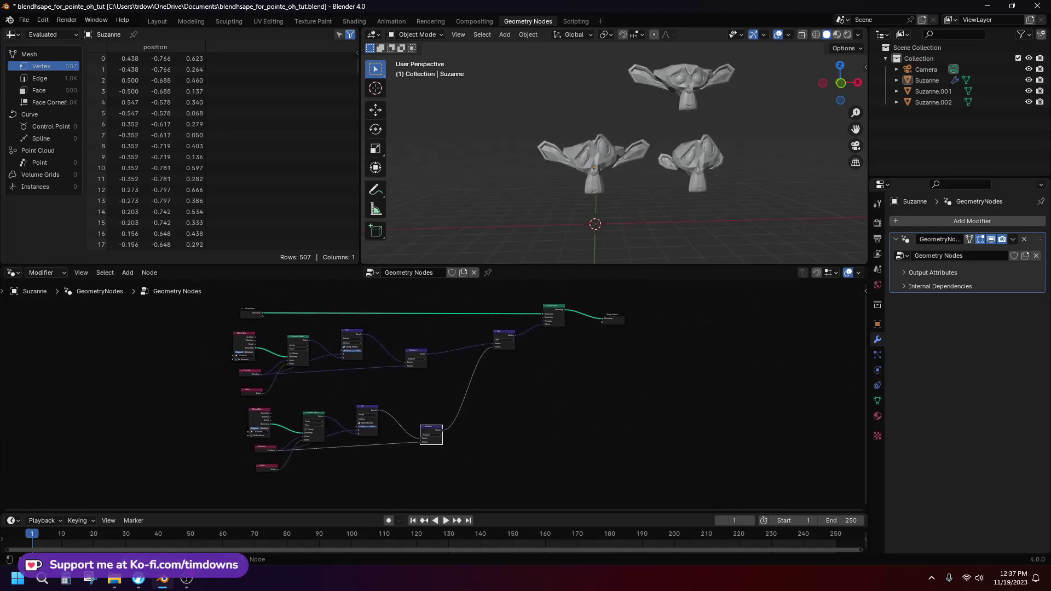
# Step: Move the entire lower blendshape node chain farther down and away from the upper chain
pyautogui.moveTo(245, 401)
pyautogui.mouseDown()
pyautogui.moveTo(462, 439)
pyautogui.moveTo(524, 469)
pyautogui.mouseUp()
pyautogui.scroll(2, 525, 469)
pyautogui.moveTo(524, 468); pyautogui.dragTo(618, 466, button='middle')
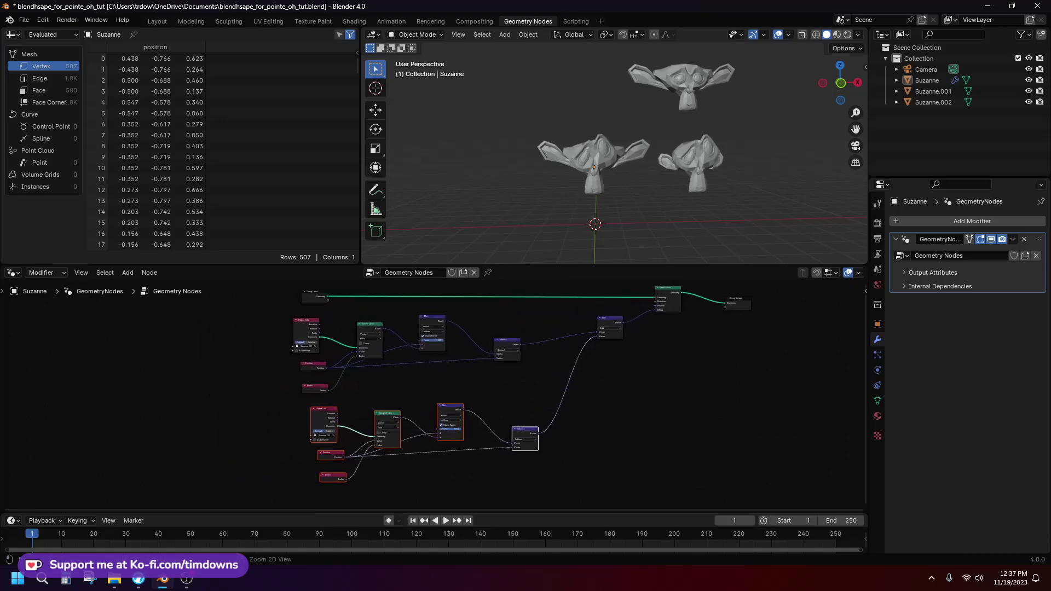
pyautogui.scroll(-1, 618, 466)
pyautogui.scroll(3, 433, 396)
pyautogui.scroll(-1, 433, 397)
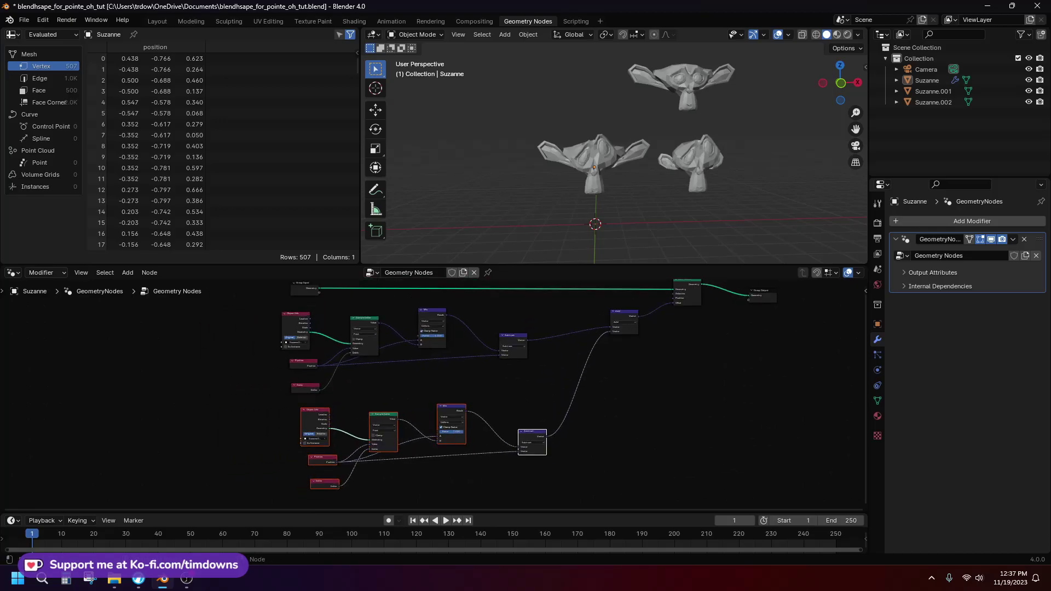
pyautogui.moveTo(533, 432); pyautogui.dragTo(590, 478)
pyautogui.scroll(-2, 590, 479)
pyautogui.moveTo(590, 478)
pyautogui.mouseDown(button='middle')
pyautogui.moveTo(581, 494)
pyautogui.moveTo(587, 458)
pyautogui.mouseUp(button='middle')
pyautogui.click(581, 493)
pyautogui.scroll(-1, 581, 493)
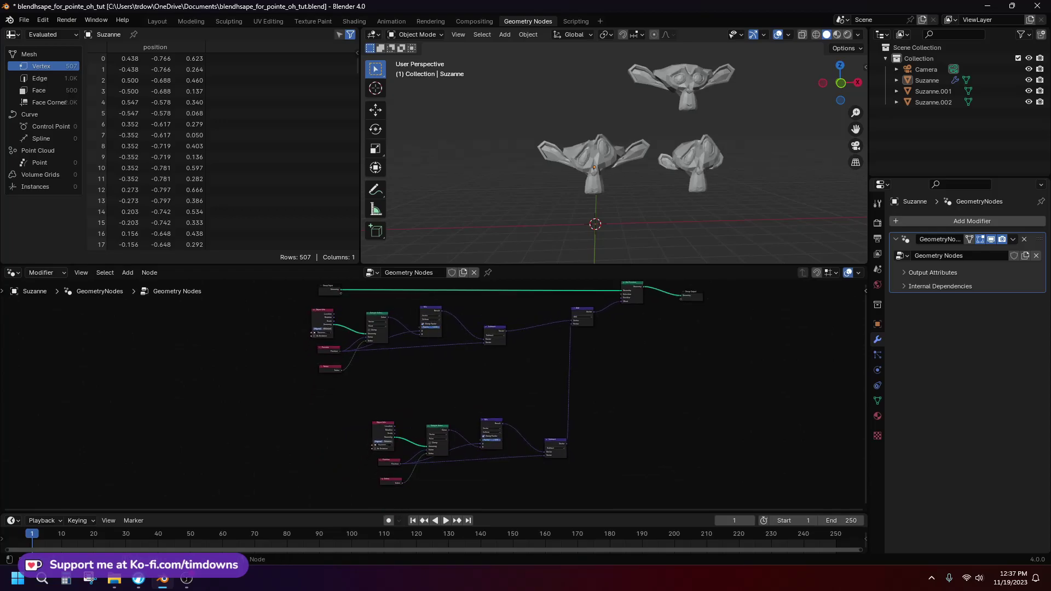
# Step: Move the Group Input node clear of the chains and connect its empty socket to the upper Mix node's Factor
pyautogui.moveTo(330, 289); pyautogui.dragTo(245, 305)
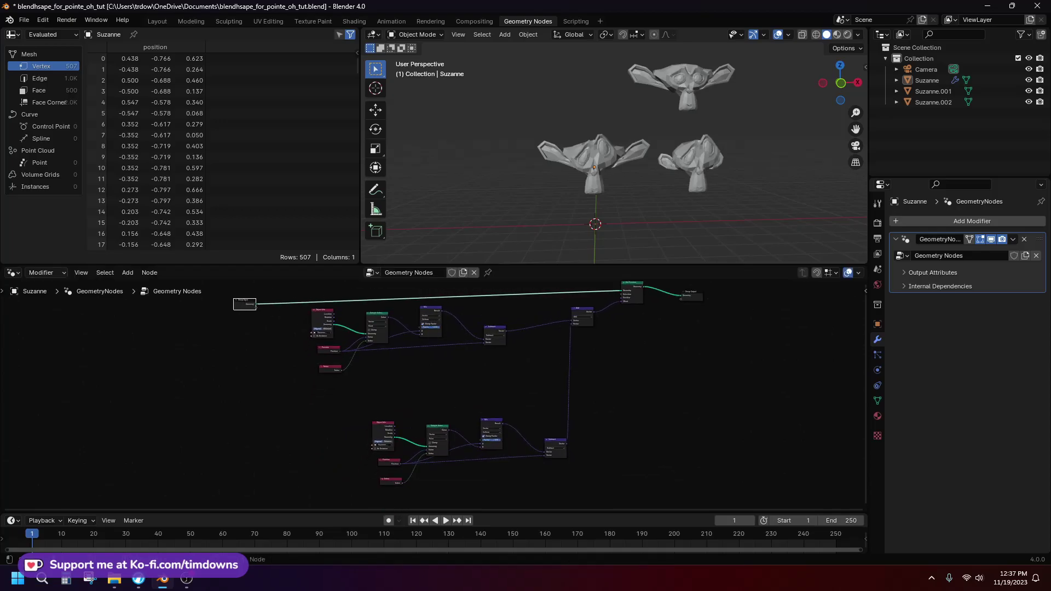
pyautogui.scroll(3, 409, 338)
pyautogui.moveTo(409, 338); pyautogui.dragTo(461, 453, button='middle')
pyautogui.scroll(3, 461, 453)
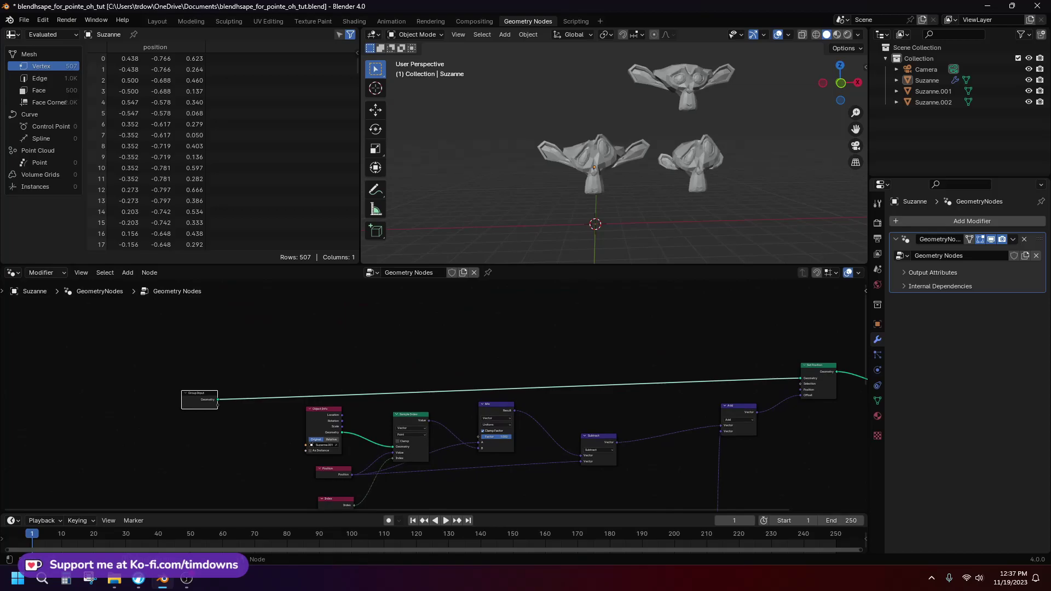
pyautogui.moveTo(218, 405); pyautogui.dragTo(479, 437)
pyautogui.scroll(-2, 455, 438)
pyautogui.moveTo(454, 438); pyautogui.dragTo(463, 274, button='middle')
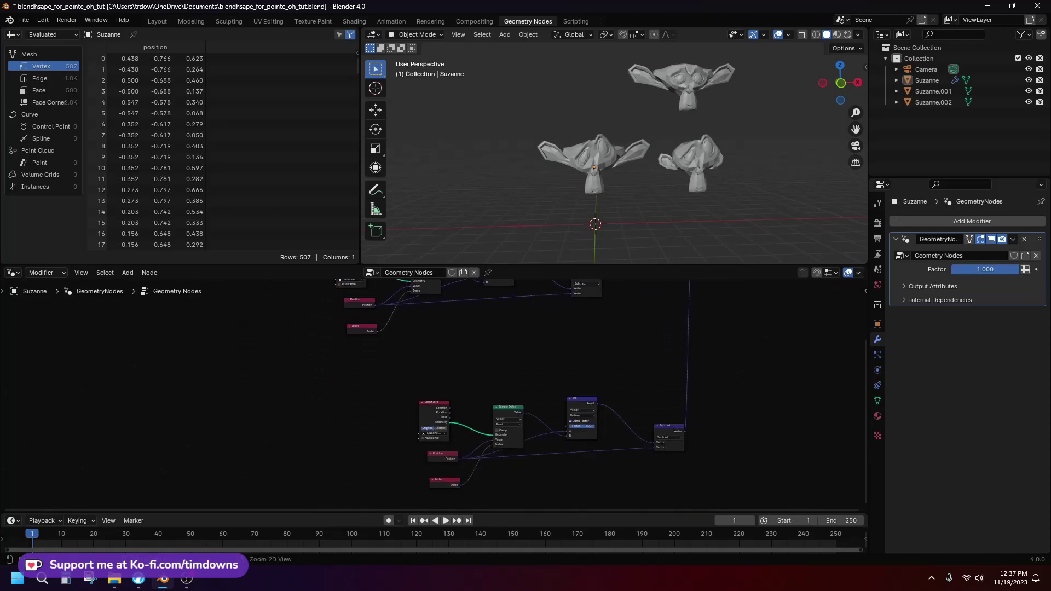
# Step: Connect the Group Input's empty socket to the lower Mix node's Factor and view the three heads in the Layout workspace
pyautogui.press('Home')
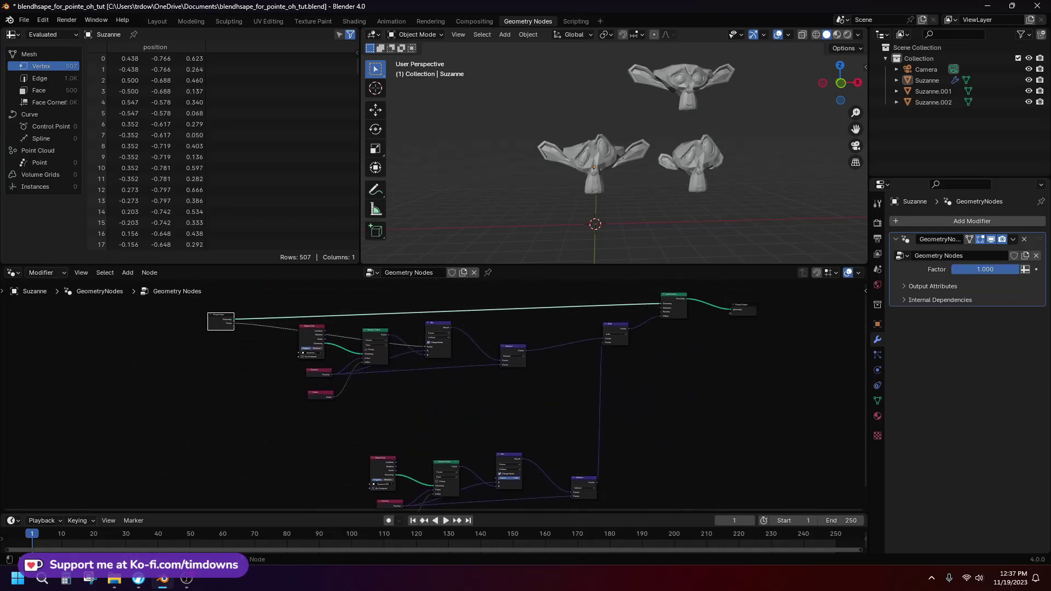
pyautogui.moveTo(234, 324); pyautogui.dragTo(496, 478)
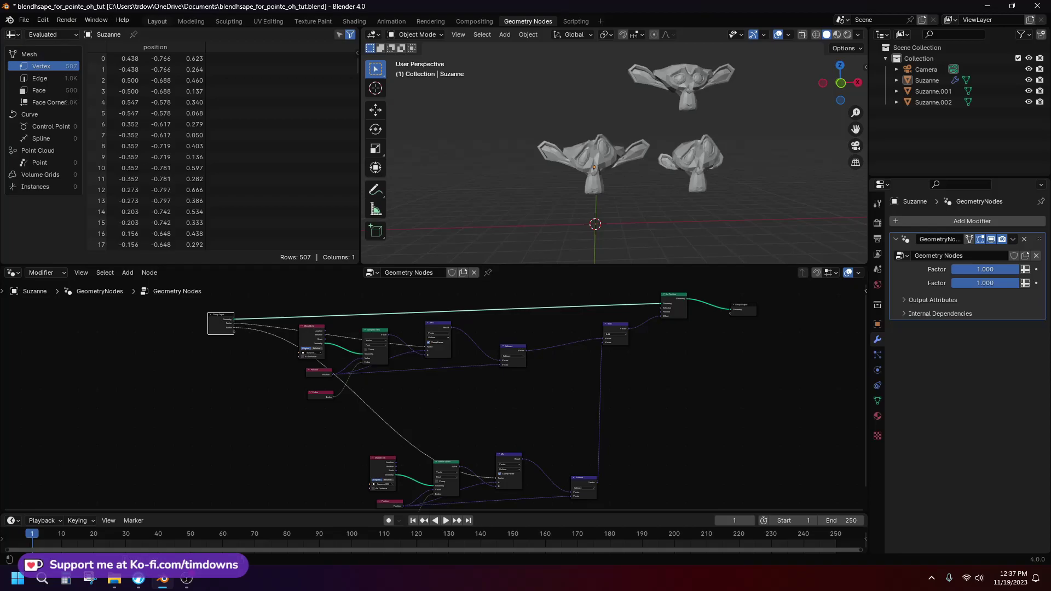
pyautogui.click(158, 21)
pyautogui.moveTo(482, 307)
pyautogui.mouseDown(button='middle')
pyautogui.moveTo(523, 307)
pyautogui.moveTo(496, 308)
pyautogui.mouseUp(button='middle')
pyautogui.keyDown('alt'); pyautogui.moveTo(496, 307); pyautogui.dragTo(477, 315); pyautogui.keyUp('alt')
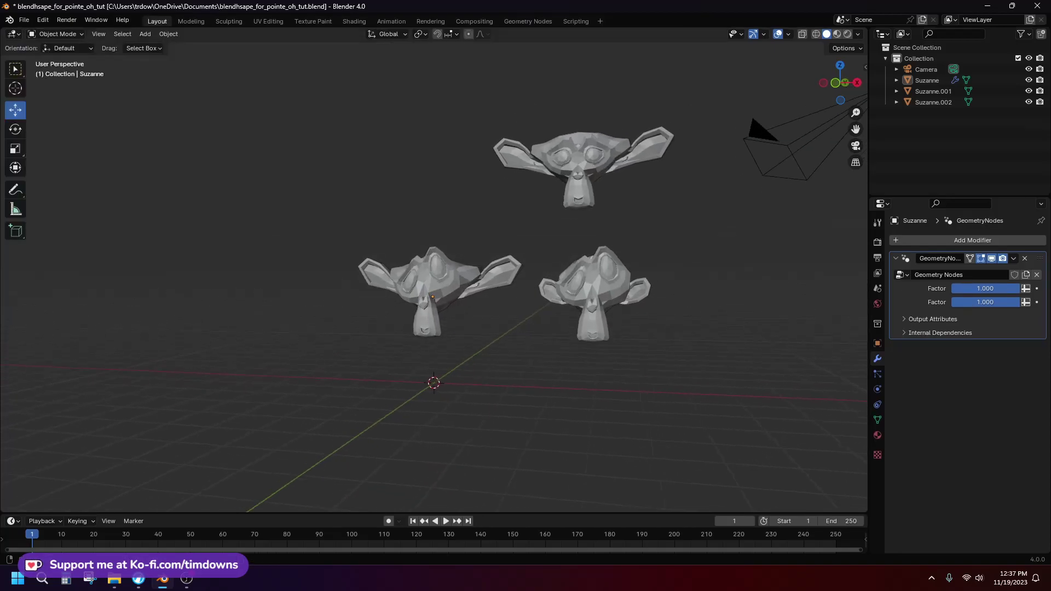
pyautogui.keyDown('alt'); pyautogui.moveTo(477, 315); pyautogui.dragTo(526, 315, button='right'); pyautogui.keyUp('alt')
pyautogui.keyDown('alt'); pyautogui.moveTo(526, 315); pyautogui.dragTo(534, 340, button='middle'); pyautogui.keyUp('alt')
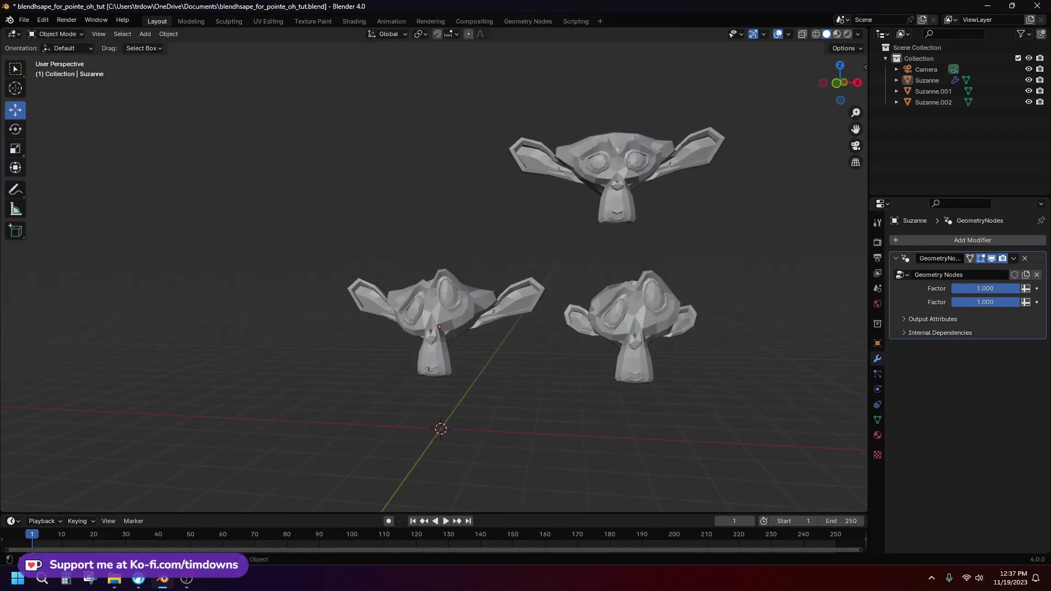
# Step: In the Geometry Nodes workspace, move the Group Input node to the left, midway between the upper and lower chains
pyautogui.click(528, 21)
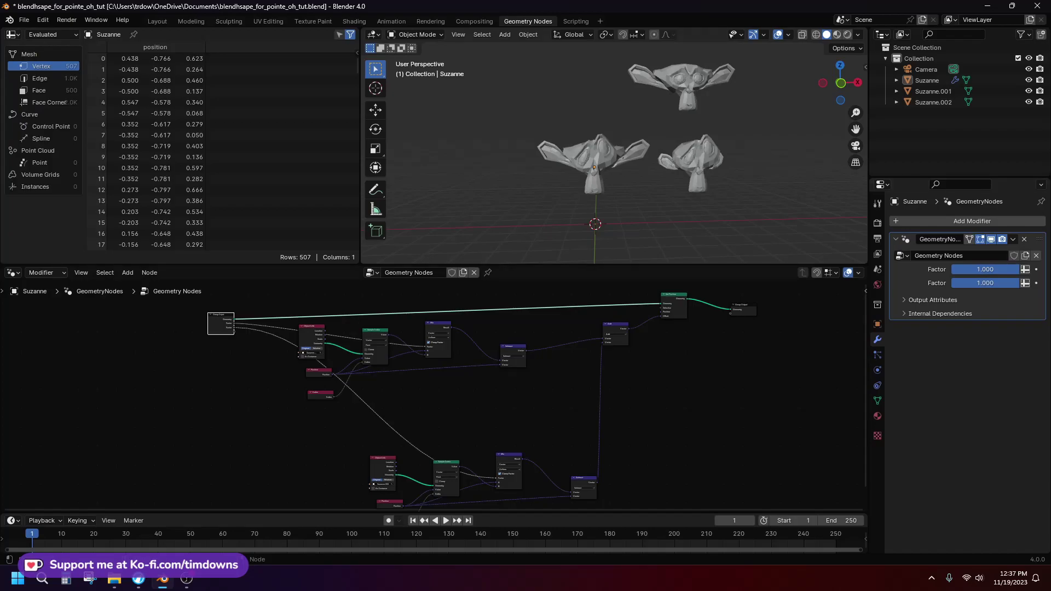
pyautogui.scroll(-3, 435, 393)
pyautogui.moveTo(435, 394); pyautogui.dragTo(437, 358, button='middle')
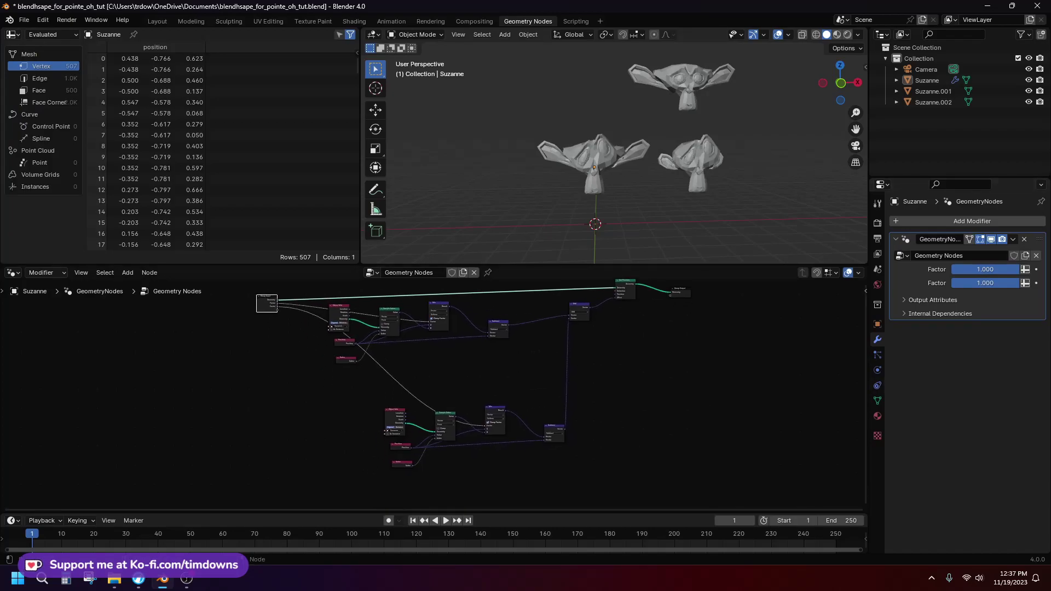
pyautogui.moveTo(266, 303); pyautogui.dragTo(216, 366)
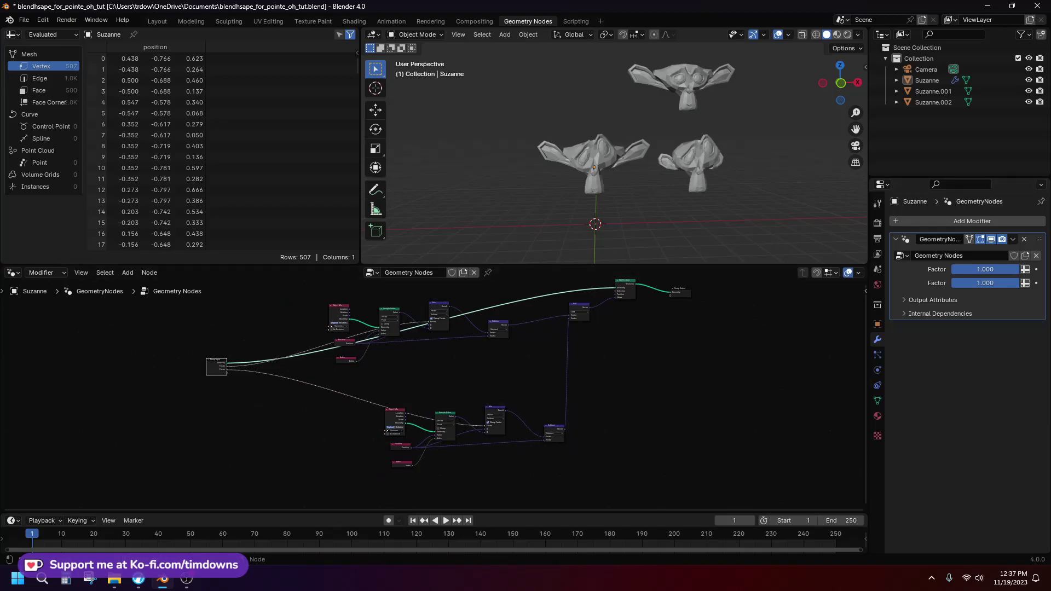
pyautogui.scroll(1, 615, 146)
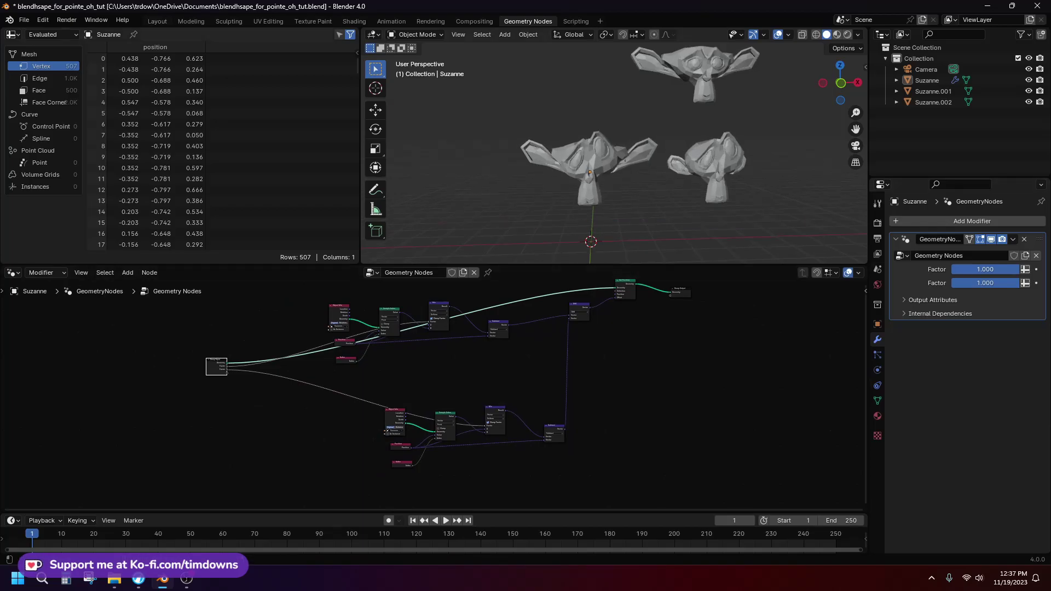
# Step: Return to the Layout workspace and select the blended Suzanne head
pyautogui.click(158, 21)
pyautogui.keyDown('alt'); pyautogui.moveTo(460, 274); pyautogui.dragTo(438, 274); pyautogui.keyUp('alt')
pyautogui.keyDown('alt'); pyautogui.moveTo(438, 274); pyautogui.dragTo(477, 274, button='right'); pyautogui.keyUp('alt')
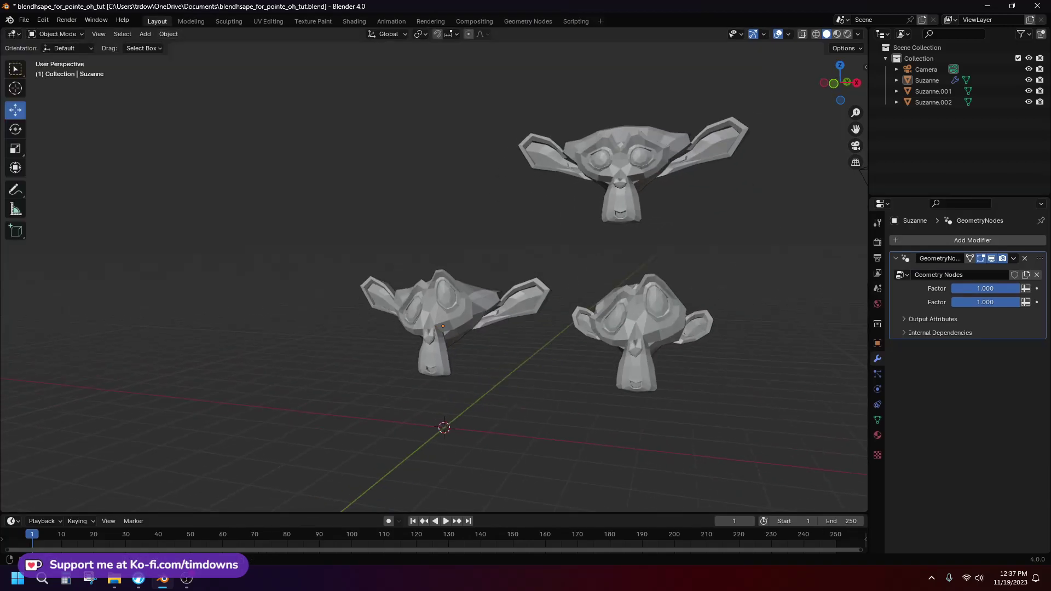
pyautogui.keyDown('alt'); pyautogui.moveTo(476, 285); pyautogui.dragTo(455, 290); pyautogui.keyUp('alt')
pyautogui.click(441, 329)
pyautogui.keyDown('alt'); pyautogui.moveTo(441, 328); pyautogui.dragTo(455, 323); pyautogui.keyUp('alt')
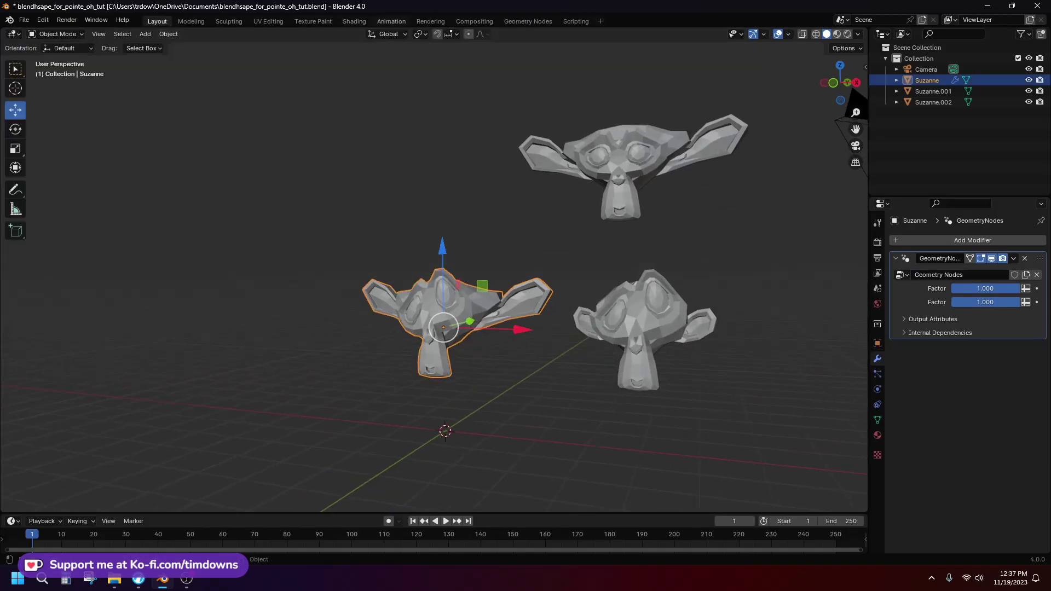
# Step: View the three monkey heads and Suzanne's modifier sliders in the Animation workspace
pyautogui.click(391, 21)
pyautogui.click(878, 282)
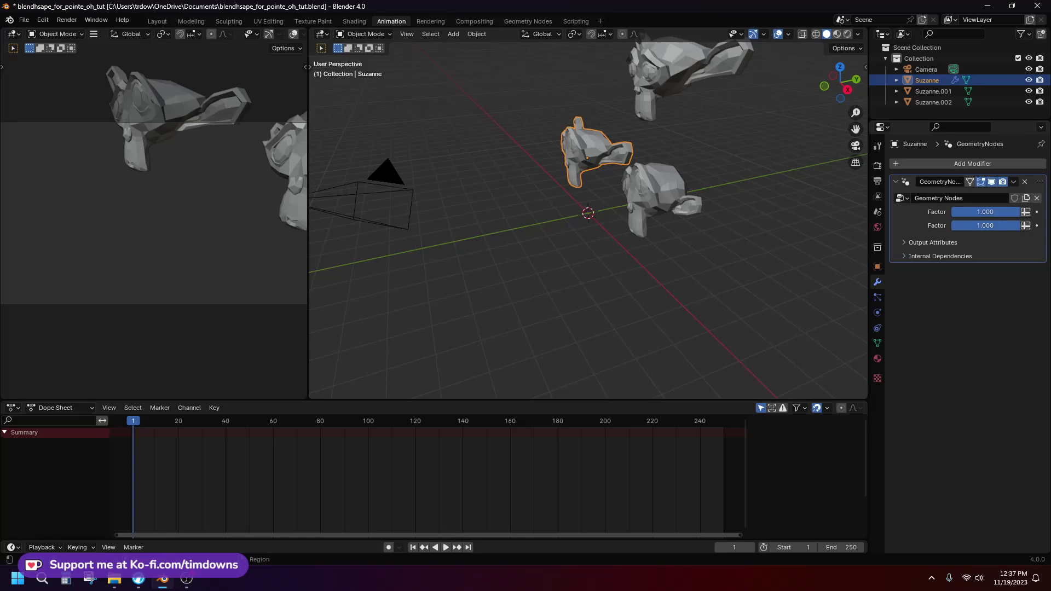
pyautogui.scroll(-1, 569, 263)
pyautogui.keyDown('alt'); pyautogui.moveTo(570, 262); pyautogui.dragTo(587, 258); pyautogui.keyUp('alt')
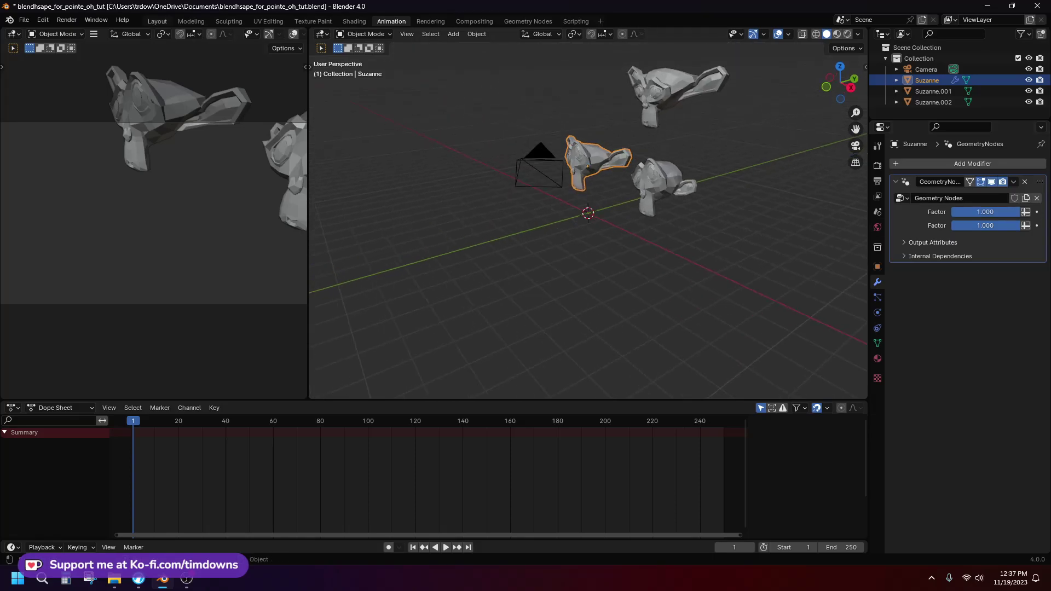
# Step: Set Suzanne's first modifier Factor to 0.449 in the Layout workspace and undo the keyframe inserted on it
pyautogui.click(157, 22)
pyautogui.moveTo(1014, 288); pyautogui.dragTo(982, 289)
pyautogui.press('i')
pyautogui.hotkey('ctrl', 'z')
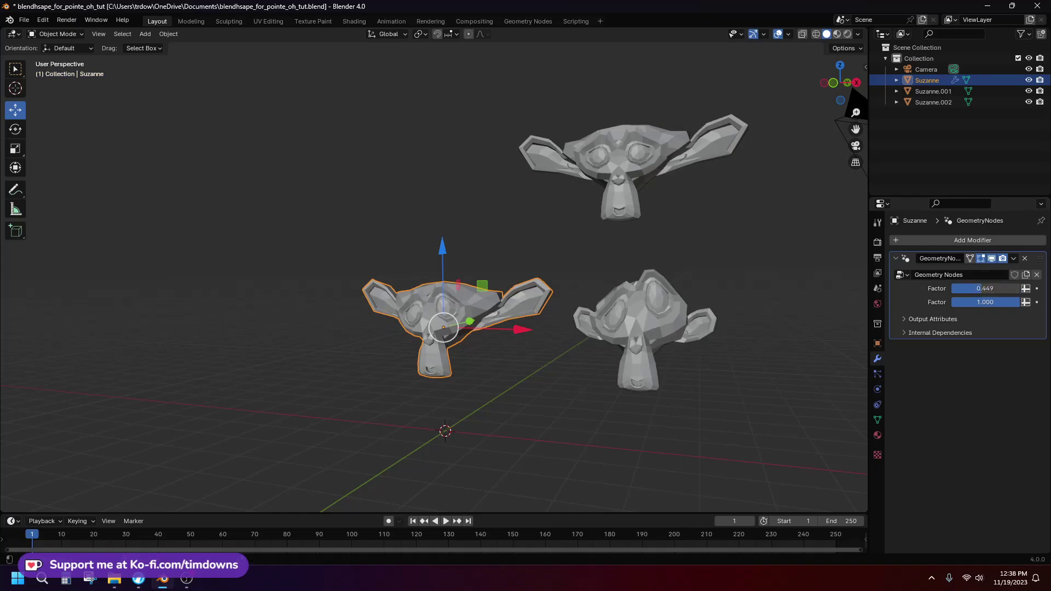
# Step: Examine the Vertex Groups and Shape Keys in the Suzanne head's mesh data properties
pyautogui.keyDown('alt'); pyautogui.moveTo(734, 306); pyautogui.dragTo(766, 306); pyautogui.keyUp('alt')
pyautogui.click(767, 306)
pyautogui.keyDown('alt'); pyautogui.moveTo(766, 307); pyautogui.dragTo(810, 307, button='right'); pyautogui.keyUp('alt')
pyautogui.keyDown('alt'); pyautogui.moveTo(810, 307); pyautogui.dragTo(791, 304); pyautogui.keyUp('alt')
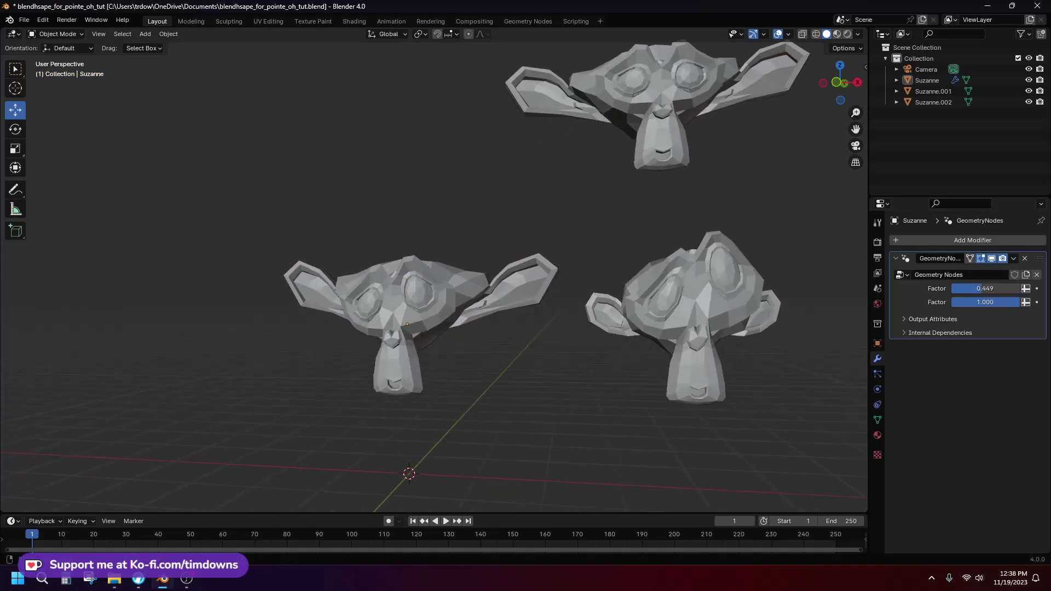
pyautogui.keyDown('alt'); pyautogui.moveTo(791, 304); pyautogui.dragTo(761, 305, button='right'); pyautogui.keyUp('alt')
pyautogui.click(878, 420)
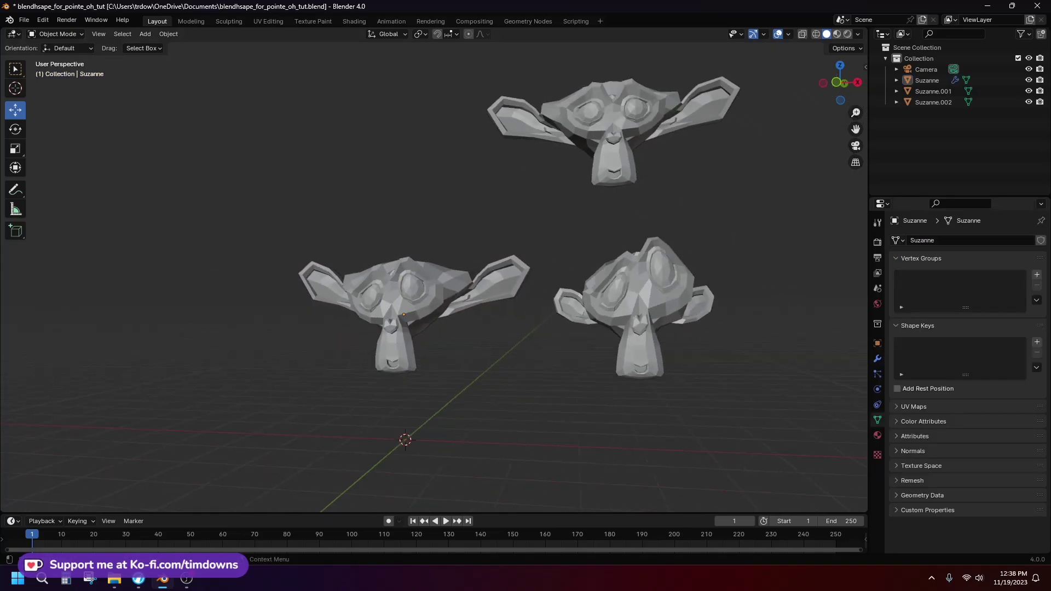
pyautogui.click(405, 307)
# Step: In Suzanne.001's mesh, pull the outer ear vertex outward with proportional editing, then return to Object Mode
pyautogui.click(638, 329)
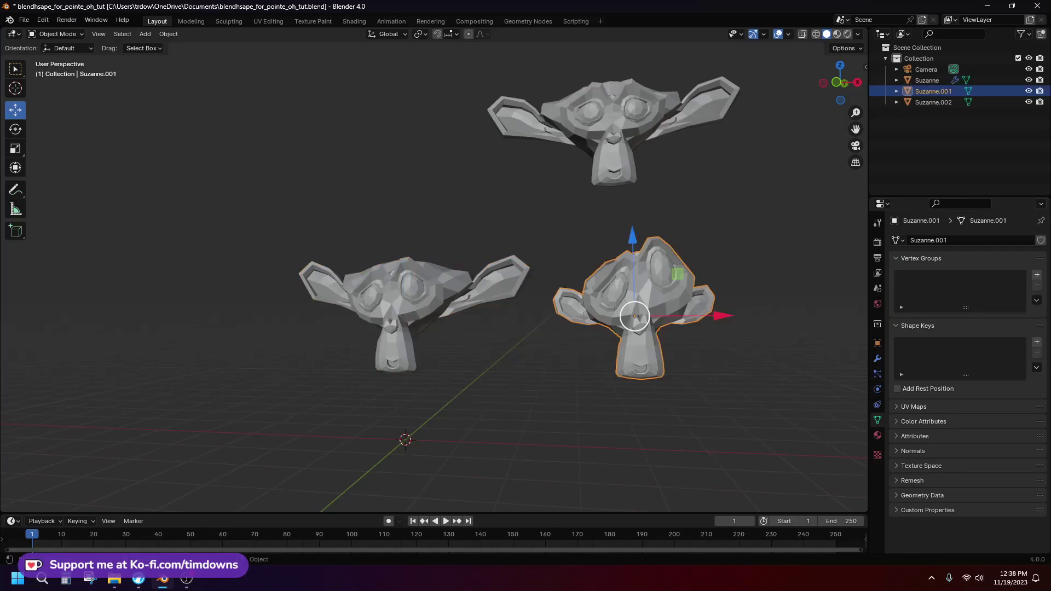
pyautogui.press('Tab')
pyautogui.click(708, 301)
pyautogui.press('w')
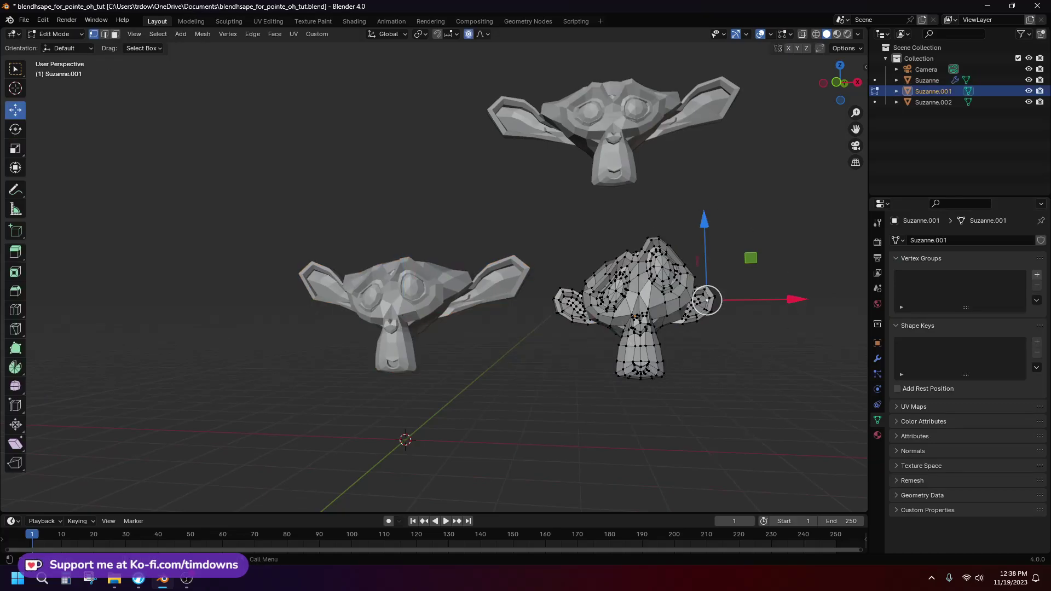
pyautogui.moveTo(708, 301); pyautogui.dragTo(742, 311)
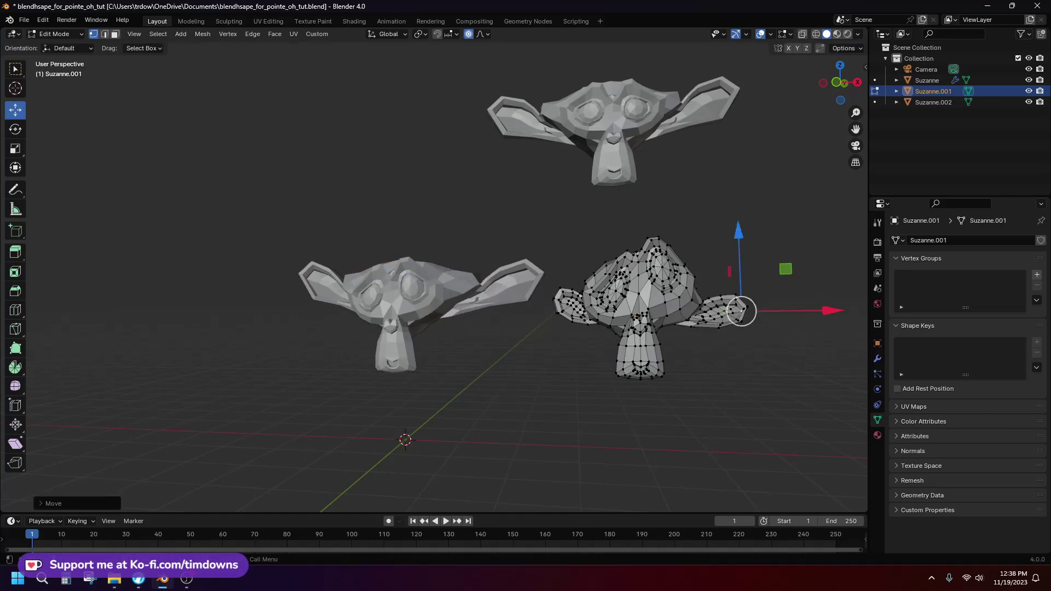
pyautogui.scroll(1, 435, 274)
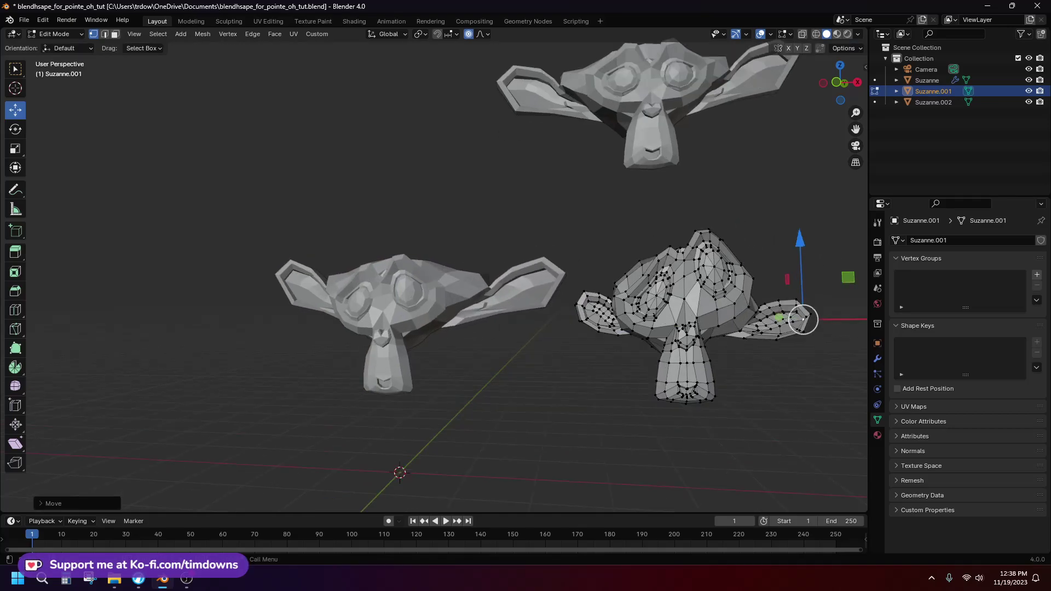
pyautogui.scroll(-1, 435, 277)
pyautogui.press('Tab')
pyautogui.scroll(-1, 434, 277)
pyautogui.keyDown('shift'); pyautogui.moveTo(434, 277); pyautogui.dragTo(465, 274, button='middle'); pyautogui.keyUp('shift')
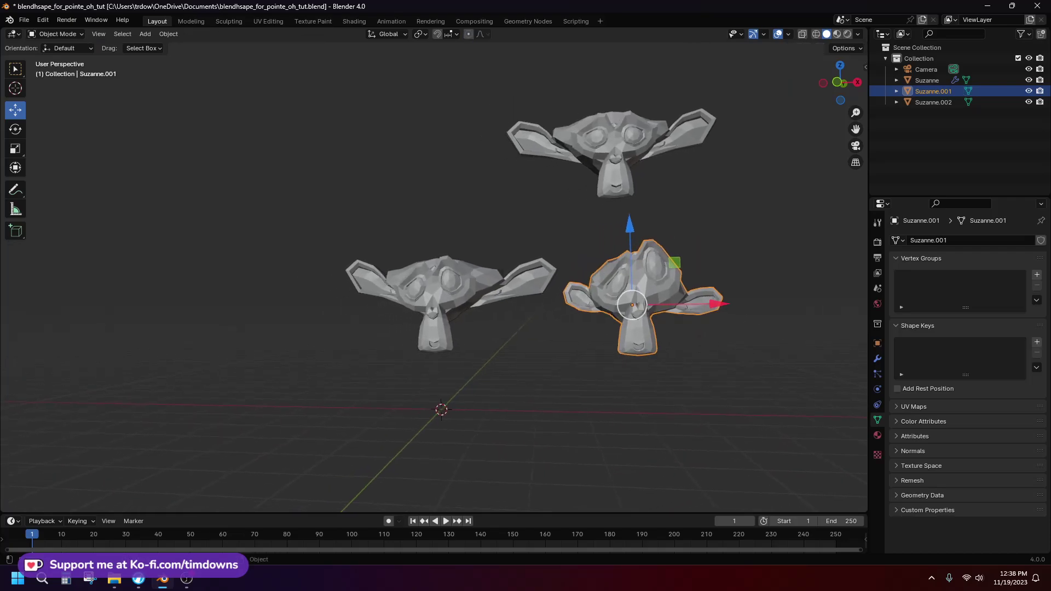
# Step: Switch to the box selection tool, pick the deformed heads and the blended Suzanne one after another, and clear the selection
pyautogui.press('w')
pyautogui.click(548, 230)
pyautogui.click(638, 290)
pyautogui.click(616, 148)
pyautogui.click(638, 290)
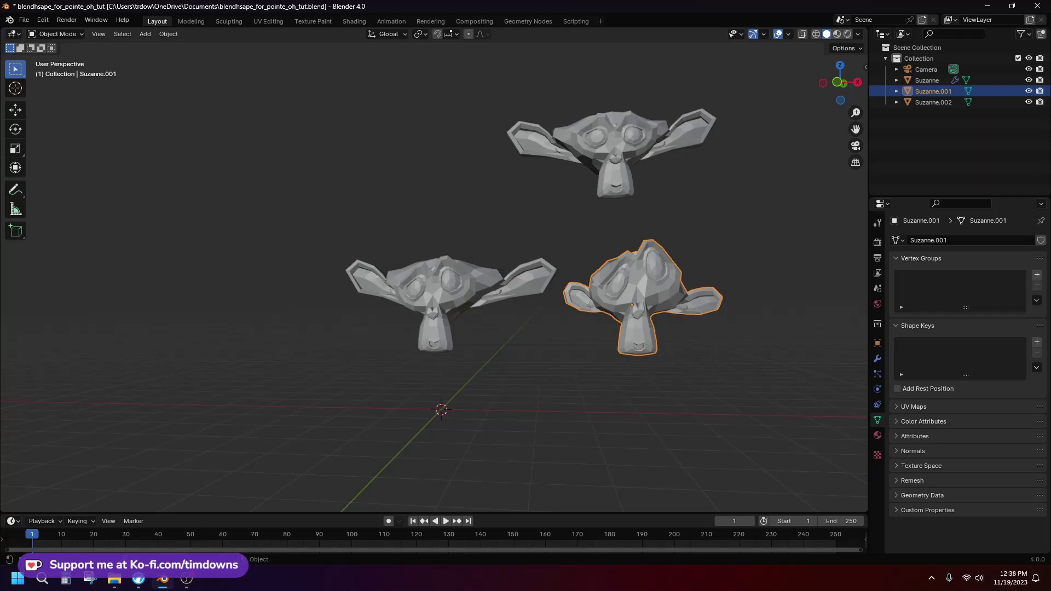
pyautogui.click(440, 299)
pyautogui.keyDown('shift'); pyautogui.moveTo(440, 299); pyautogui.dragTo(484, 306, button='middle'); pyautogui.keyUp('shift')
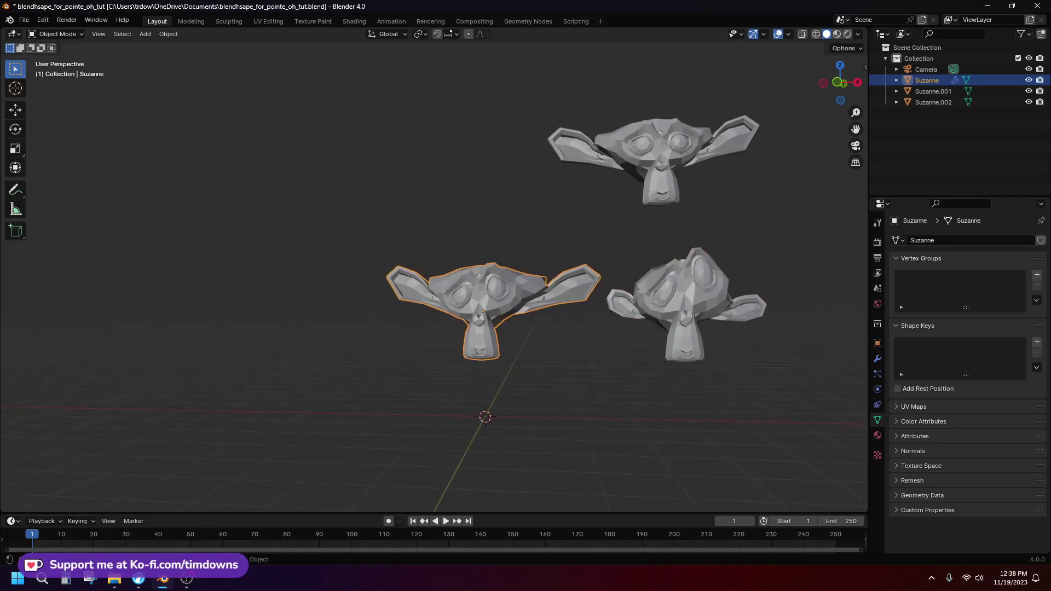
pyautogui.click(509, 230)
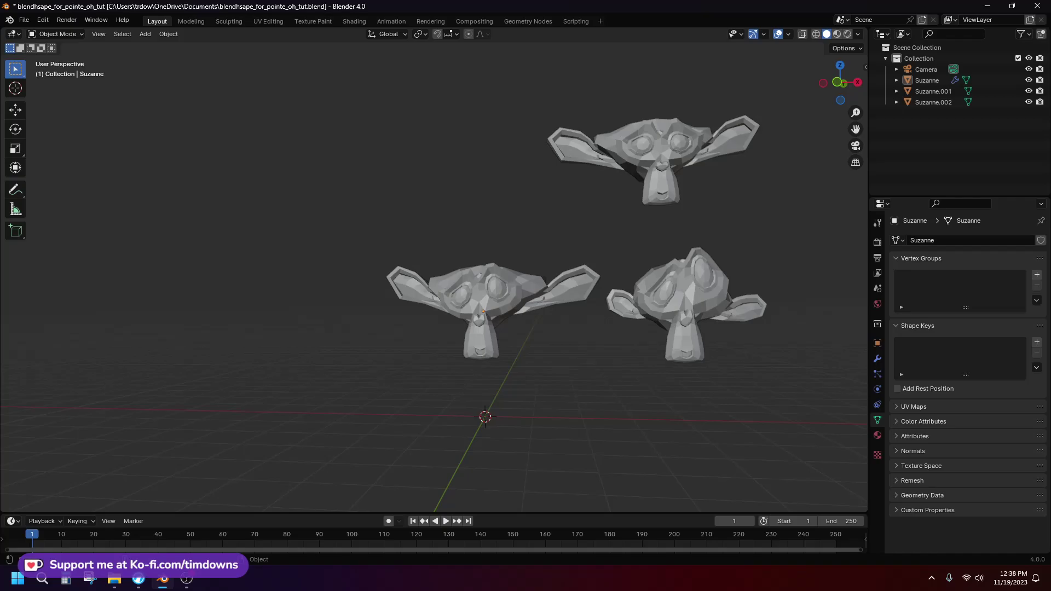
# Step: Compare the blended Suzanne head with the two deformed source heads from different distances and angles
pyautogui.scroll(3, 476, 281)
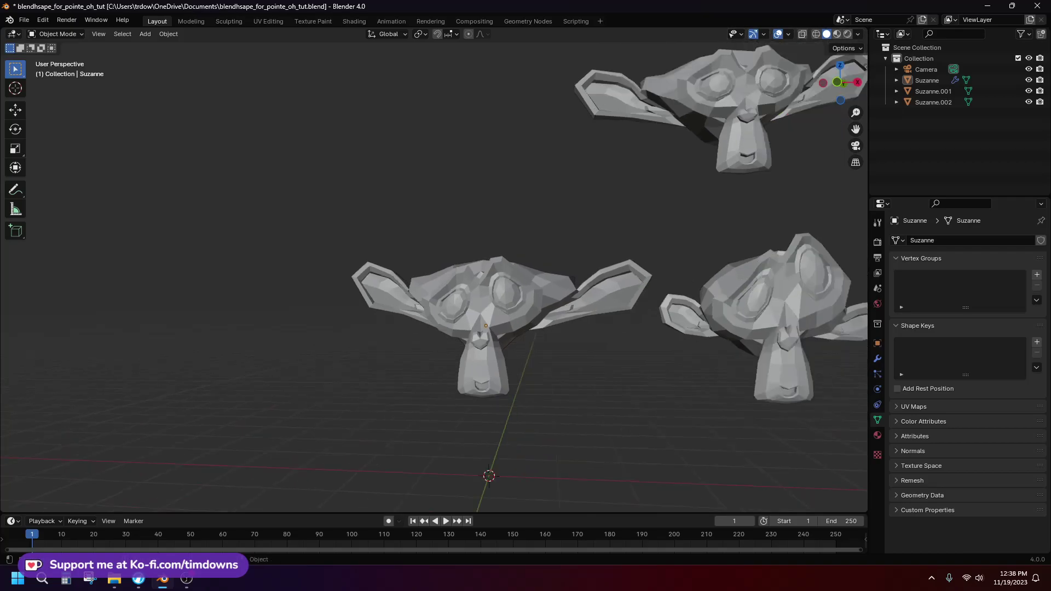
pyautogui.scroll(-3, 476, 280)
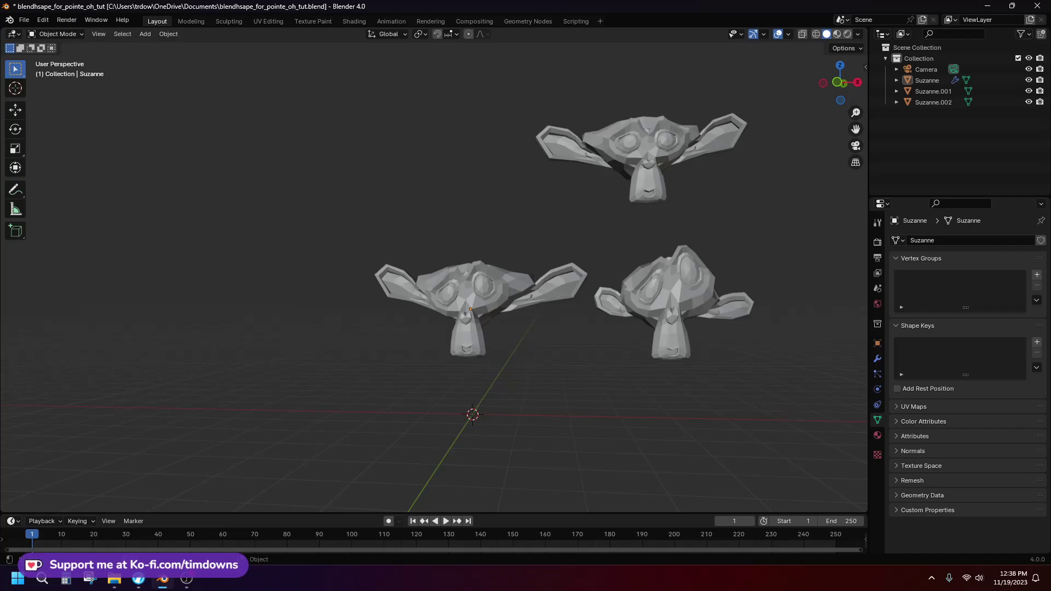
pyautogui.scroll(2, 434, 277)
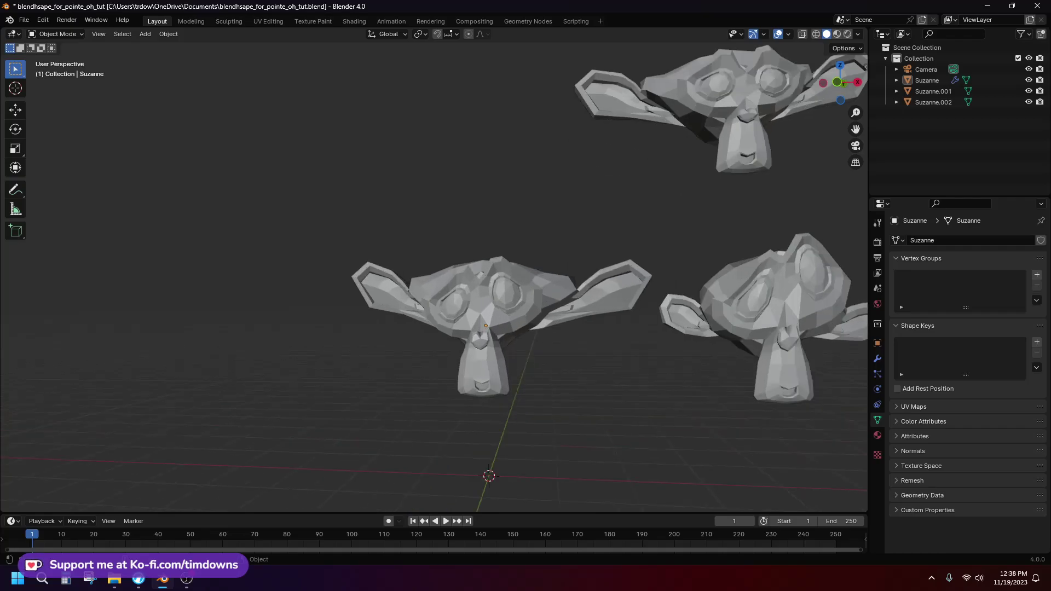
pyautogui.scroll(-2, 433, 276)
pyautogui.click(472, 307)
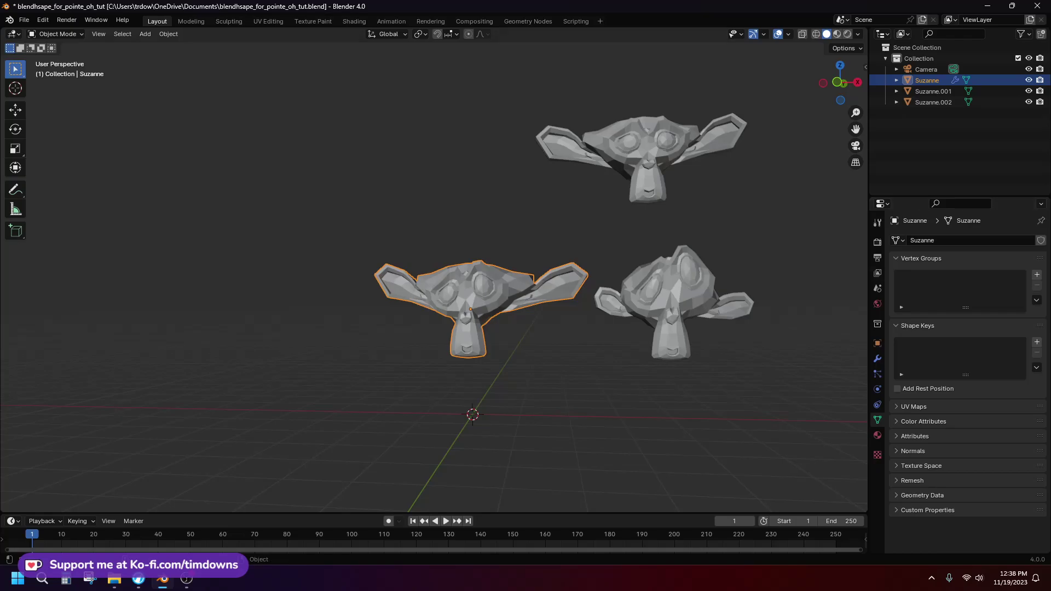
pyautogui.scroll(2, 434, 278)
pyautogui.moveTo(434, 278); pyautogui.dragTo(467, 277, button='middle')
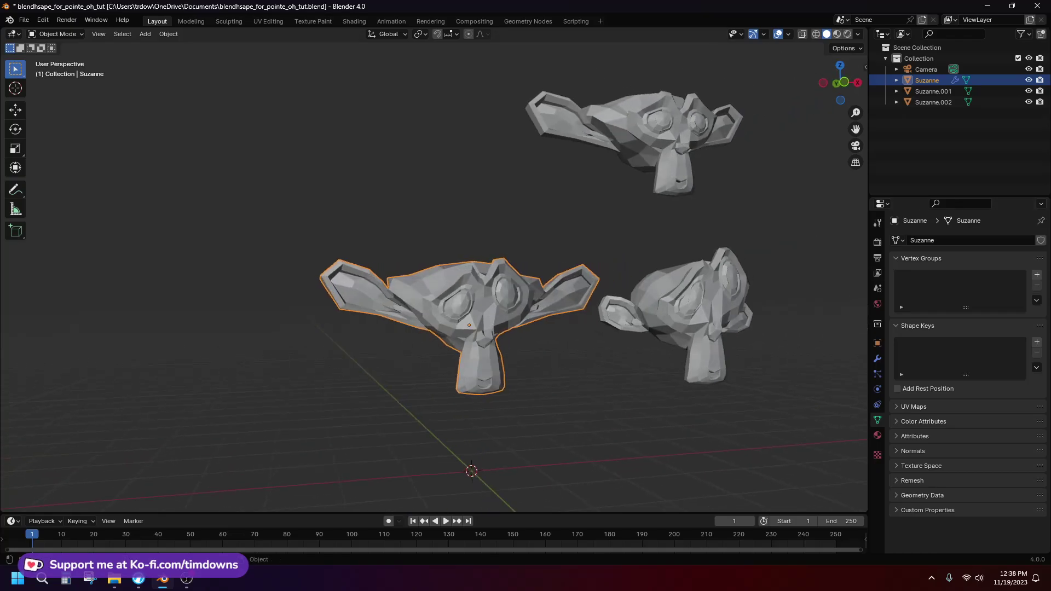
pyautogui.scroll(2, 471, 306)
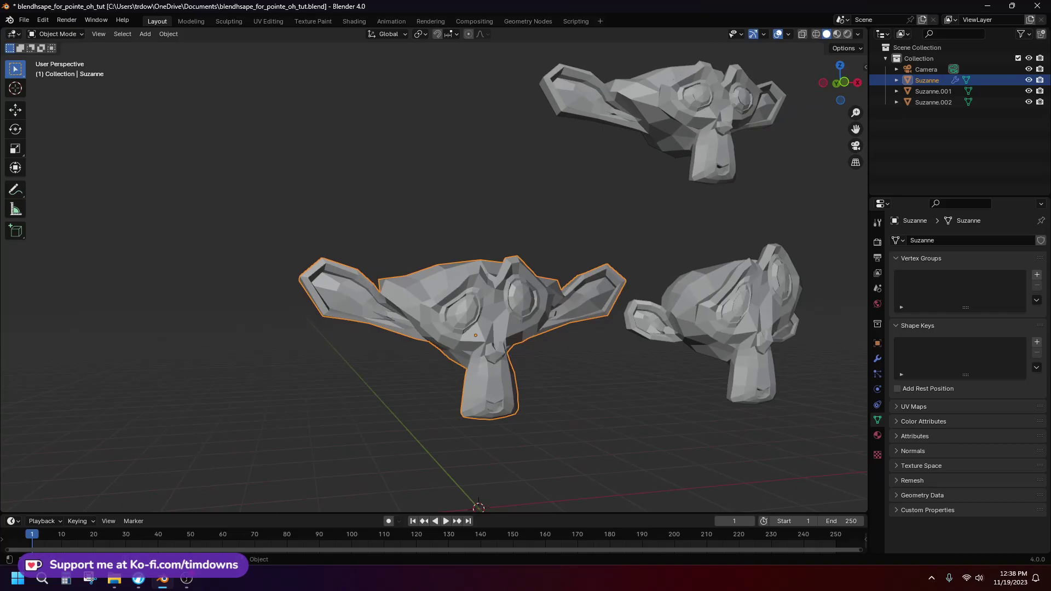
pyautogui.scroll(-3, 471, 306)
pyautogui.moveTo(470, 306); pyautogui.dragTo(493, 306, button='middle')
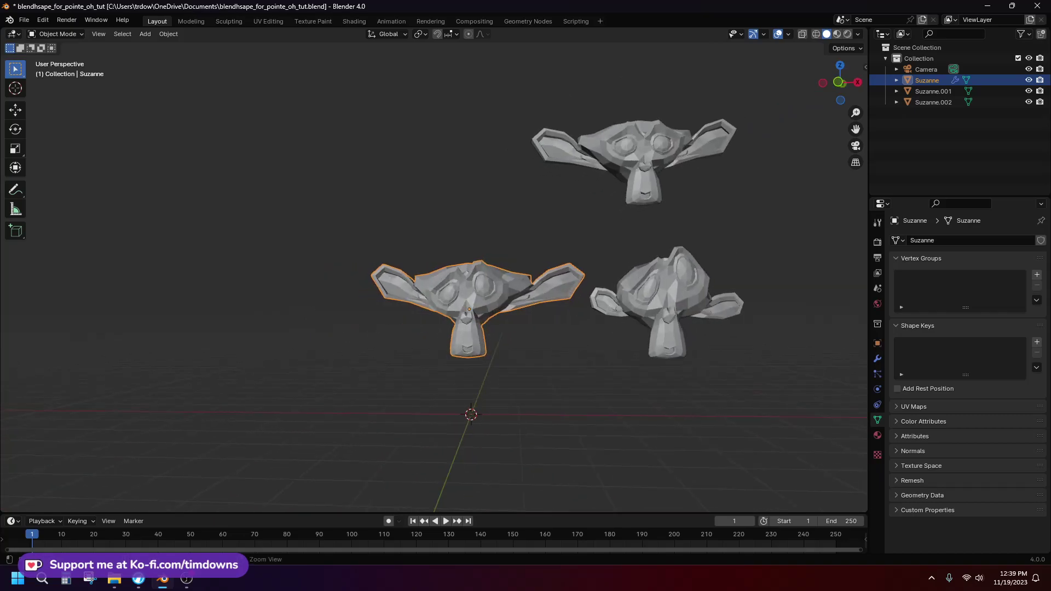
# Step: In the Geometry Nodes workspace, select the entire lower blendshape chain and move it farther away from the upper chain
pyautogui.click(527, 21)
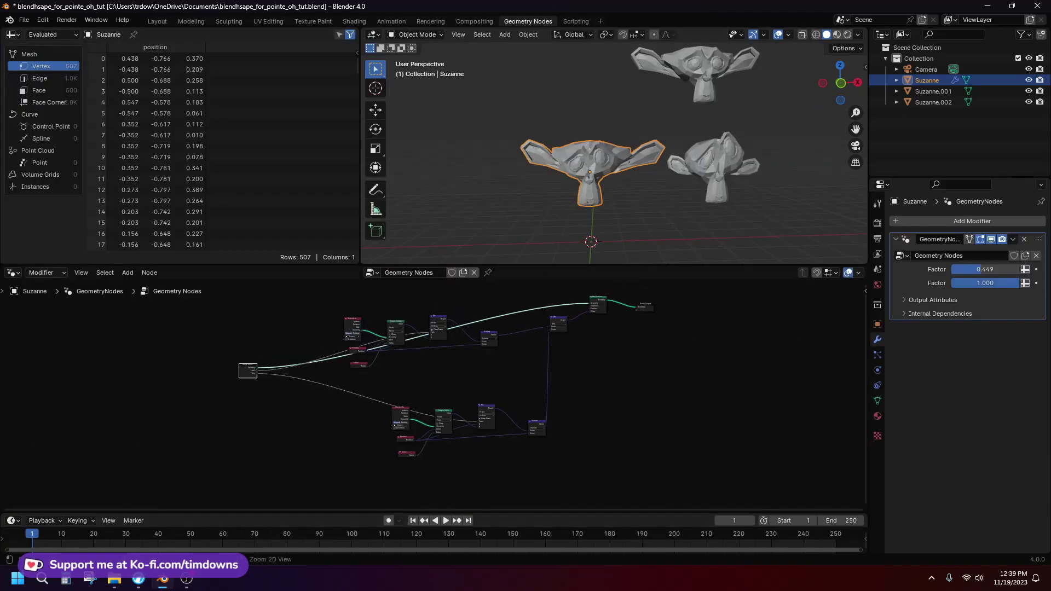
pyautogui.moveTo(355, 396); pyautogui.dragTo(548, 481)
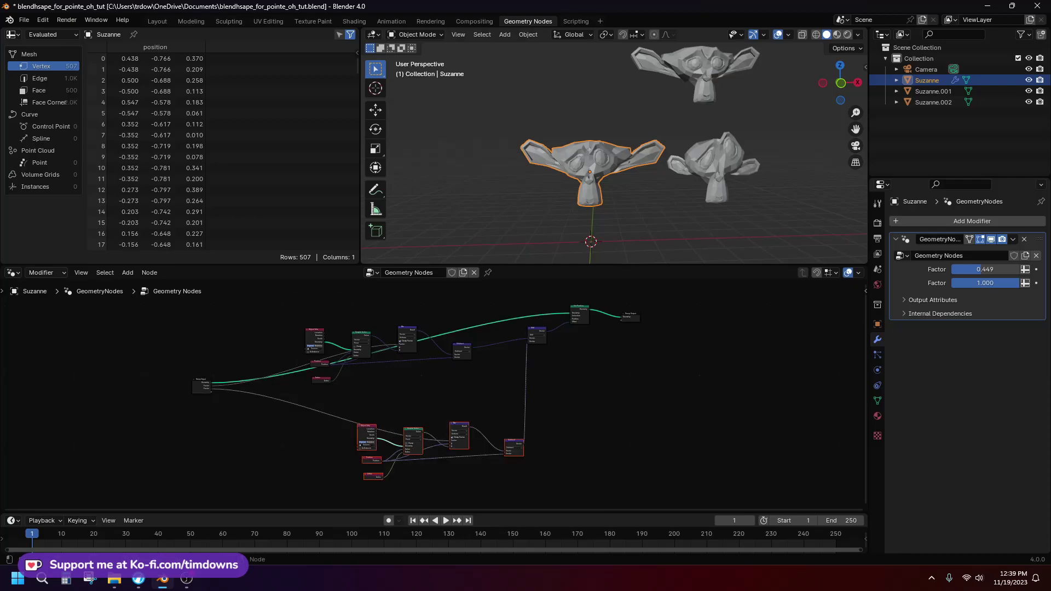
pyautogui.moveTo(383, 442); pyautogui.dragTo(446, 381, button='middle')
pyautogui.scroll(2, 446, 380)
pyautogui.moveTo(593, 384); pyautogui.dragTo(447, 401)
pyautogui.keyDown('ctrl'); pyautogui.moveTo(445, 406); pyautogui.dragTo(445, 396, button='middle'); pyautogui.keyUp('ctrl')
pyautogui.moveTo(405, 427); pyautogui.dragTo(444, 407, button='middle')
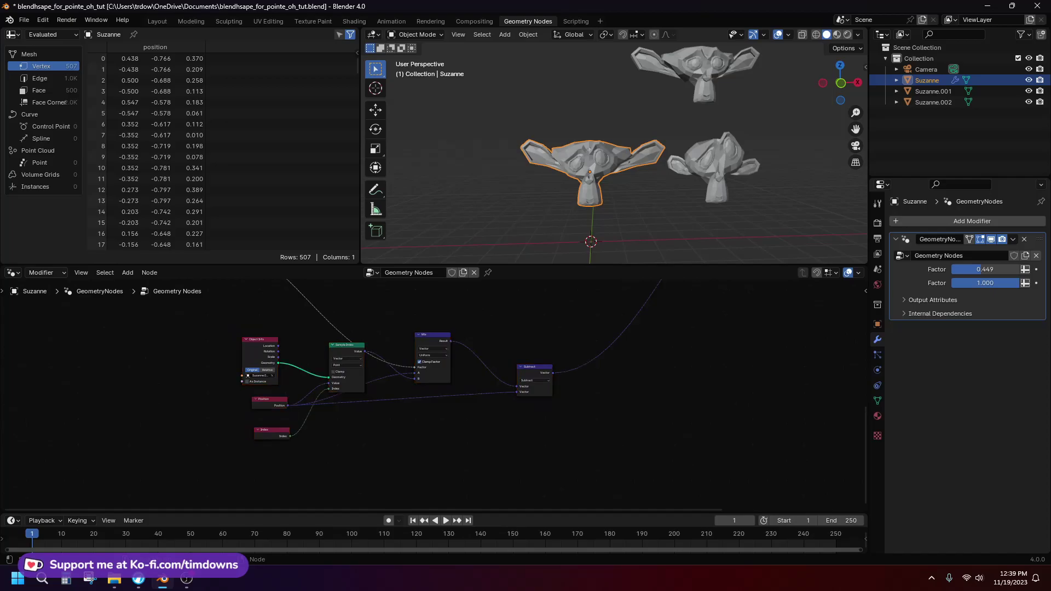
pyautogui.scroll(1, 441, 406)
pyautogui.scroll(-1, 441, 406)
# Step: Select the Suzanne.001 head and expand the Attributes in its mesh data properties
pyautogui.click(716, 174)
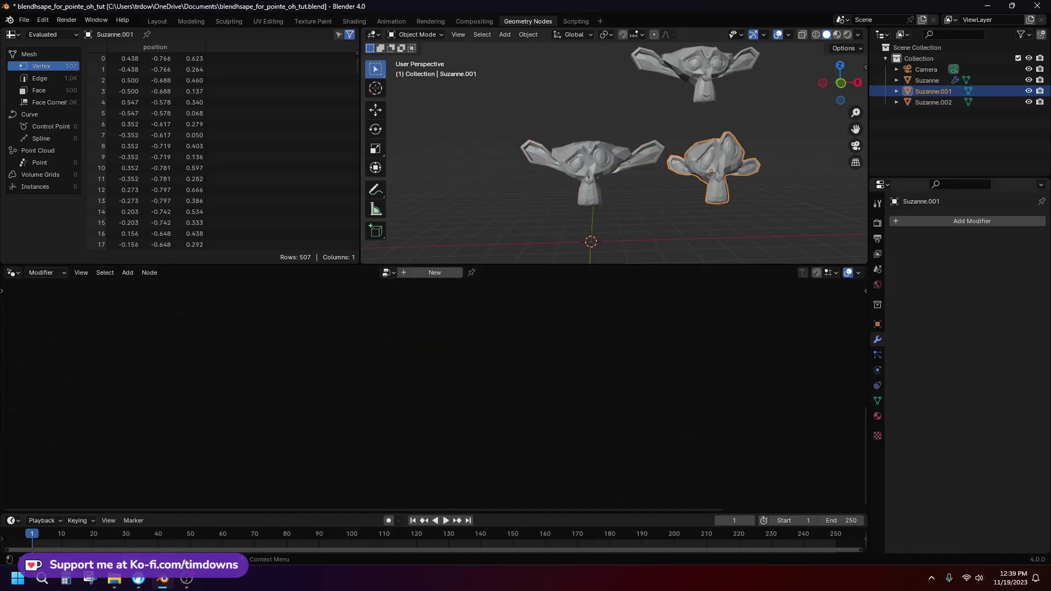
pyautogui.click(877, 401)
pyautogui.click(915, 417)
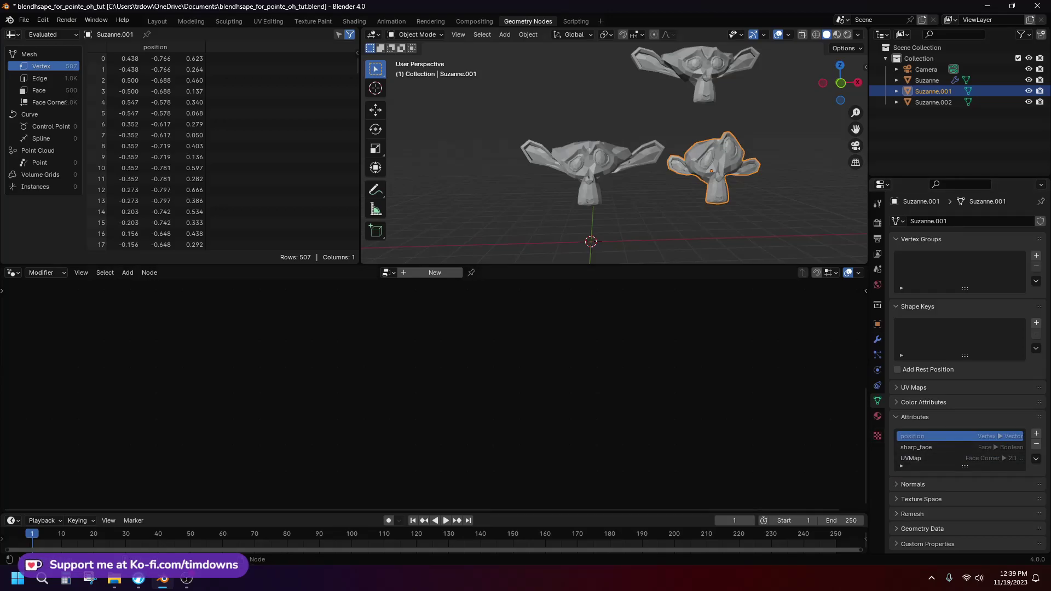
# Step: Select the blended Suzanne head and collapse the Attributes in its mesh data properties
pyautogui.scroll(-3, 614, 147)
pyautogui.scroll(2, 613, 148)
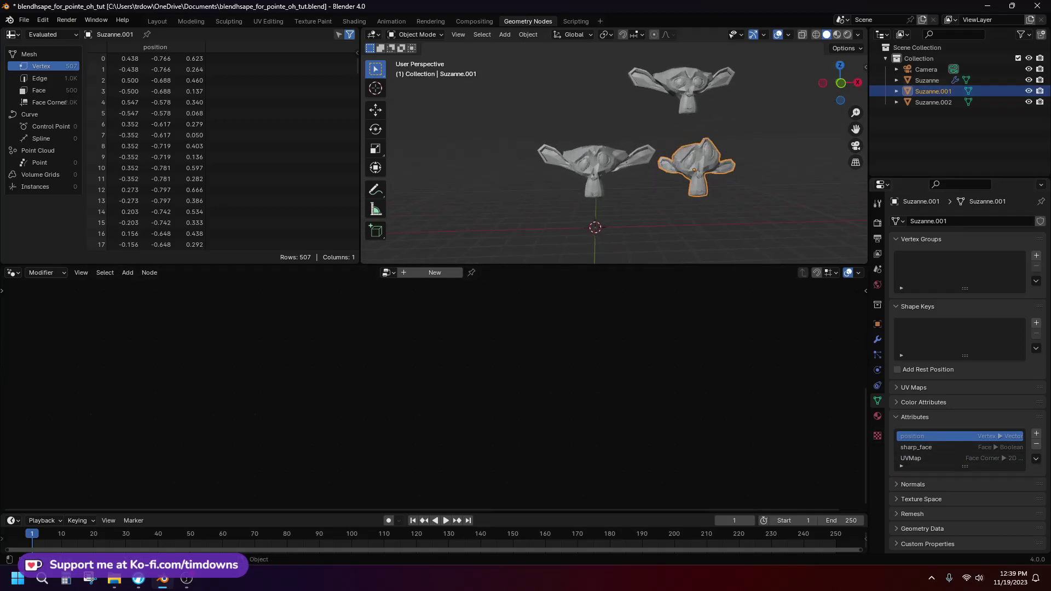
pyautogui.scroll(1, 613, 148)
pyautogui.click(593, 174)
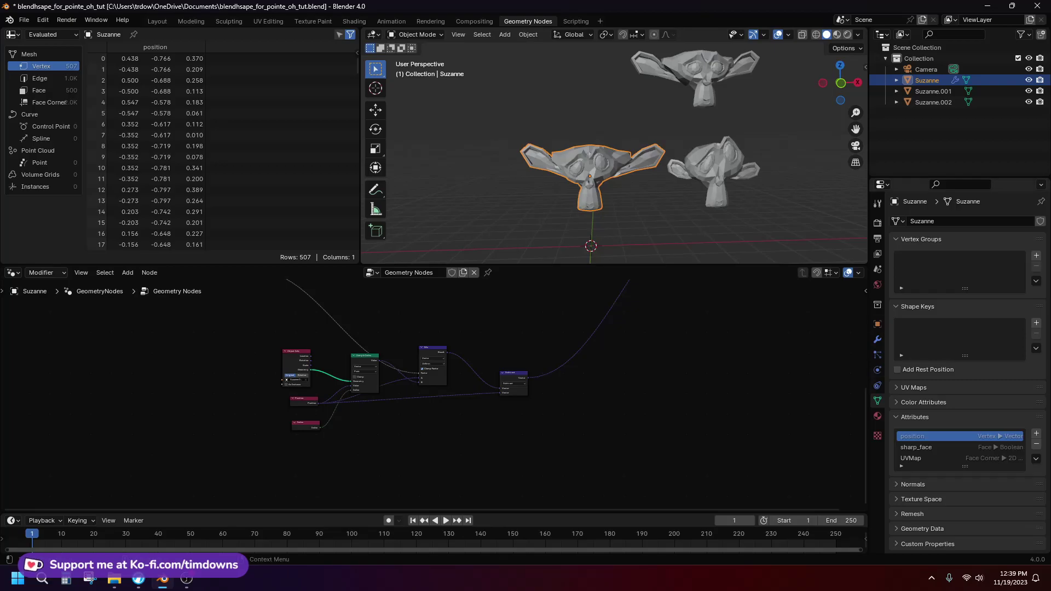
pyautogui.click(915, 417)
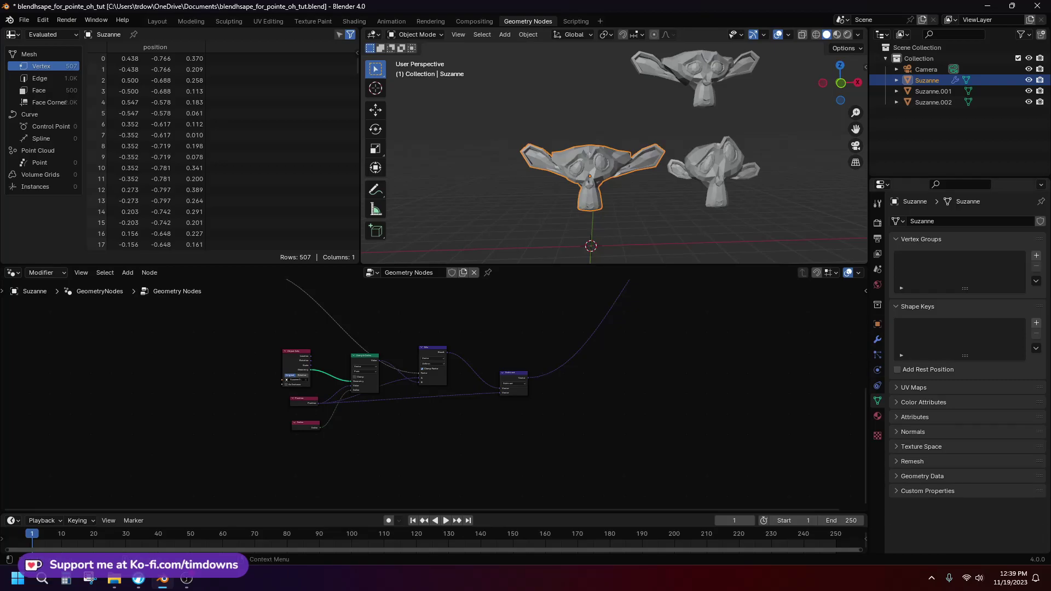
# Step: Move the Group Input node slightly farther away from the two blendshape chains
pyautogui.scroll(1, 438, 391)
pyautogui.scroll(-3, 438, 392)
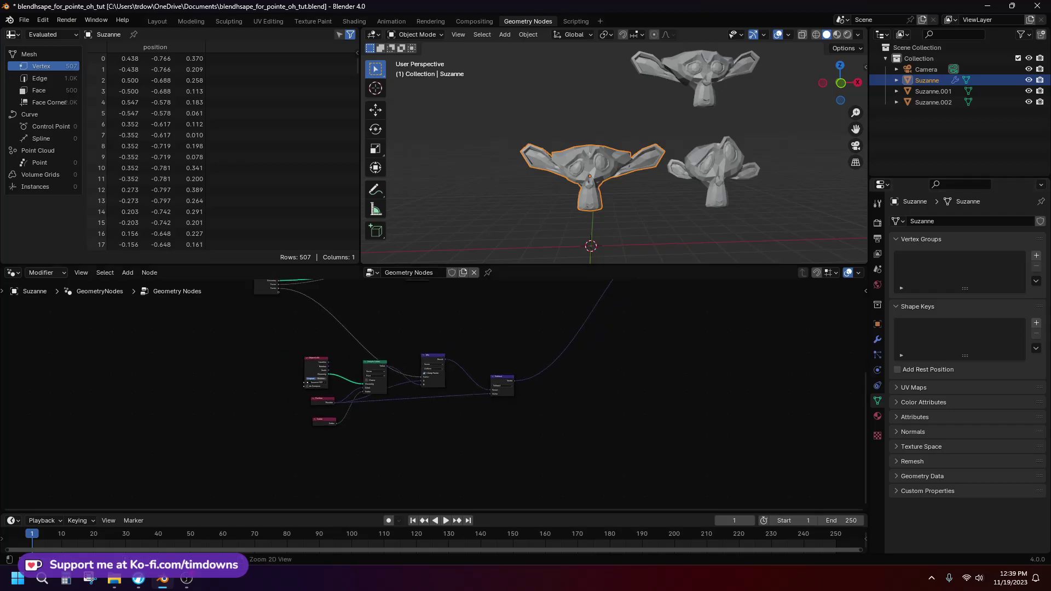
pyautogui.scroll(1, 439, 392)
pyautogui.keyDown('alt'); pyautogui.moveTo(438, 392); pyautogui.dragTo(383, 469, button='middle'); pyautogui.keyUp('alt')
pyautogui.scroll(-2, 382, 468)
pyautogui.scroll(-2, 433, 394)
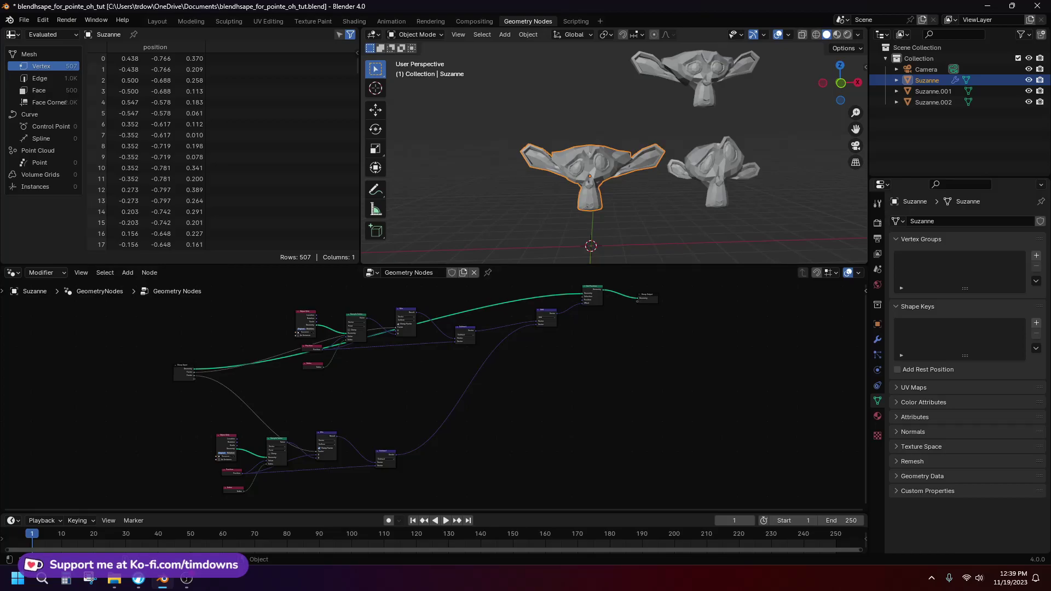
pyautogui.scroll(2, 455, 374)
pyautogui.moveTo(455, 374); pyautogui.dragTo(587, 305, button='middle')
pyautogui.moveTo(274, 300); pyautogui.dragTo(236, 310)
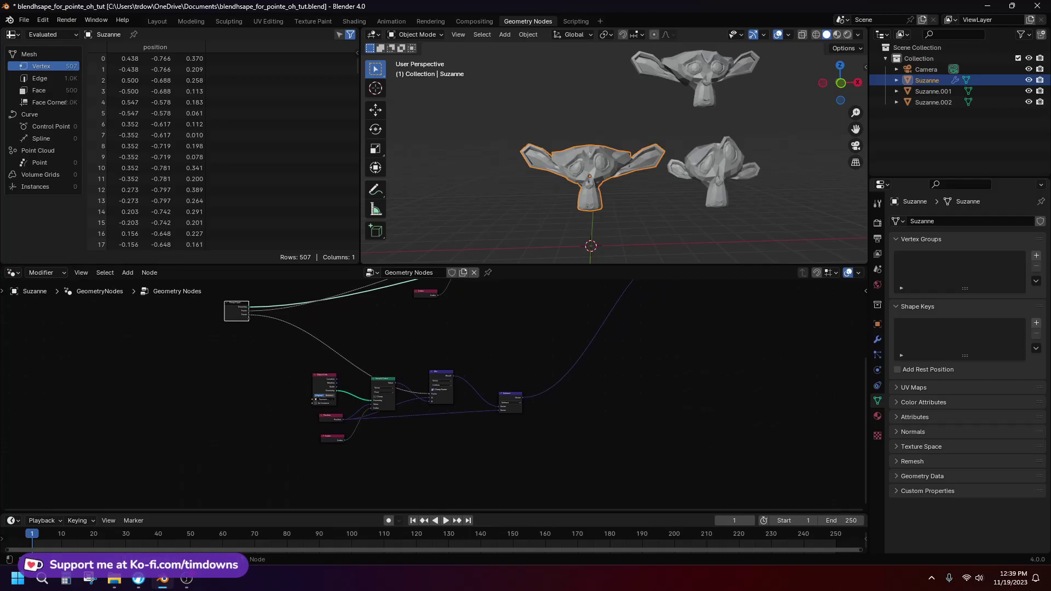
# Step: Display Suzanne's modifier settings and set the second Factor to 0.802
pyautogui.click(877, 339)
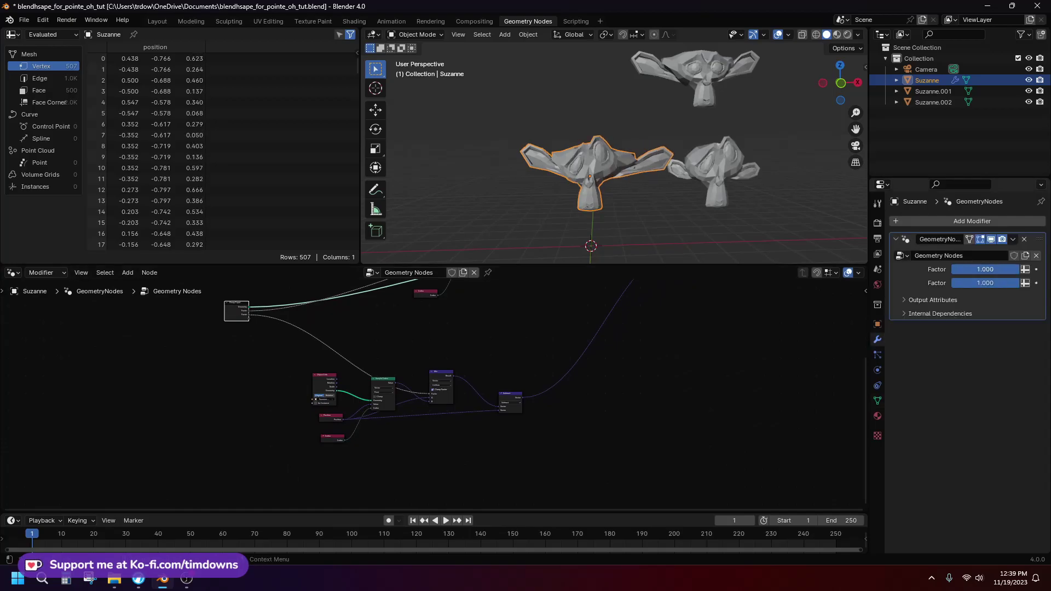
pyautogui.moveTo(1008, 283)
pyautogui.mouseDown()
pyautogui.moveTo(970, 283)
pyautogui.moveTo(994, 283)
pyautogui.mouseUp()
pyautogui.scroll(-2, 435, 397)
pyautogui.press('Home')
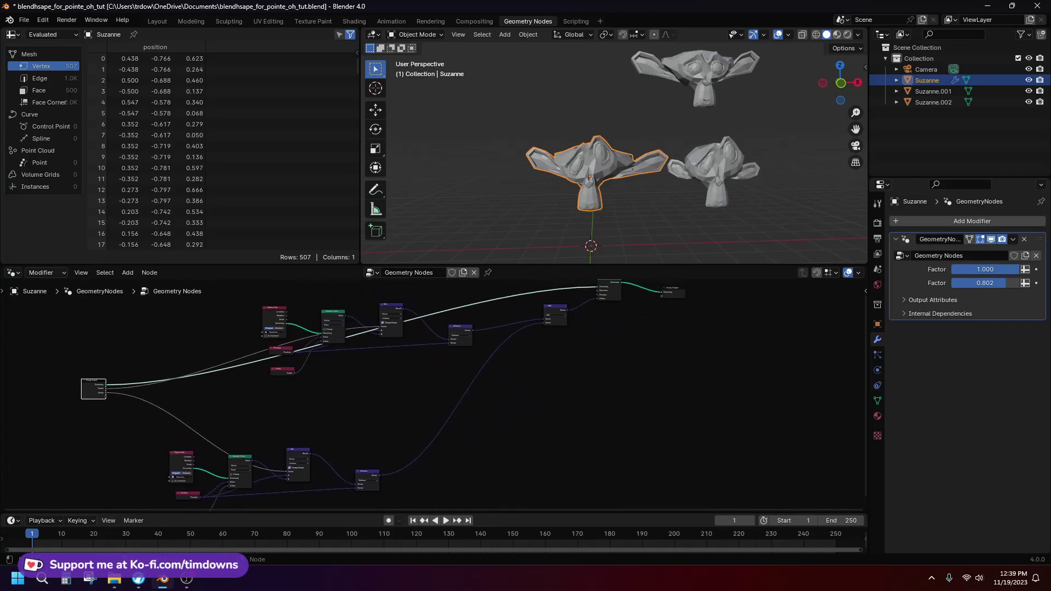
# Step: Select all nodes of the lower blendshape chain in the node tree
pyautogui.scroll(-2, 430, 395)
pyautogui.moveTo(429, 395); pyautogui.dragTo(495, 359, button='middle')
pyautogui.scroll(-2, 432, 393)
pyautogui.scroll(4, 441, 394)
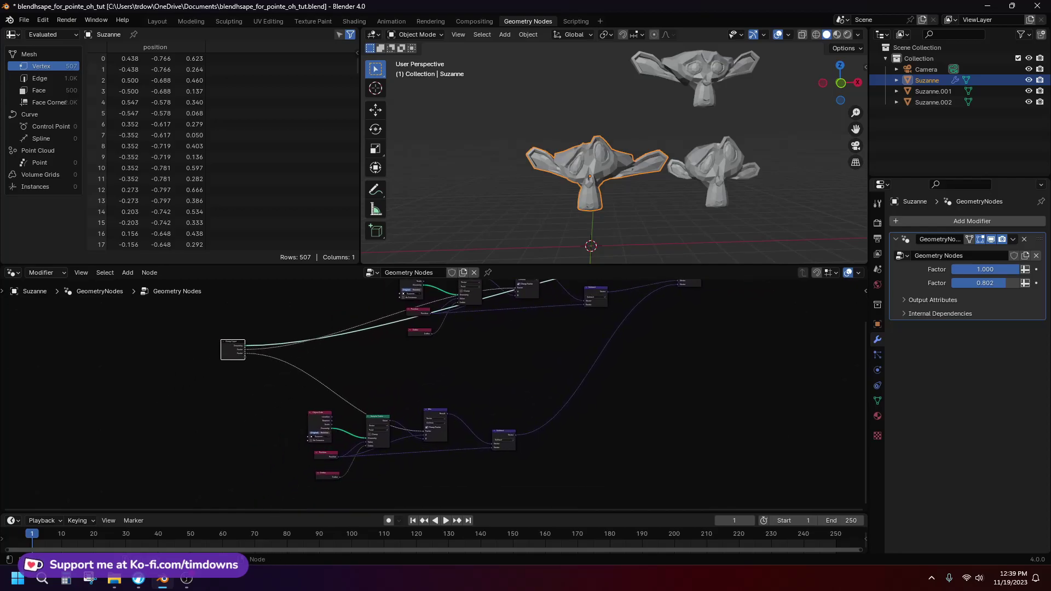
pyautogui.moveTo(290, 387); pyautogui.dragTo(591, 489)
pyautogui.scroll(-2, 437, 391)
pyautogui.scroll(3, 437, 391)
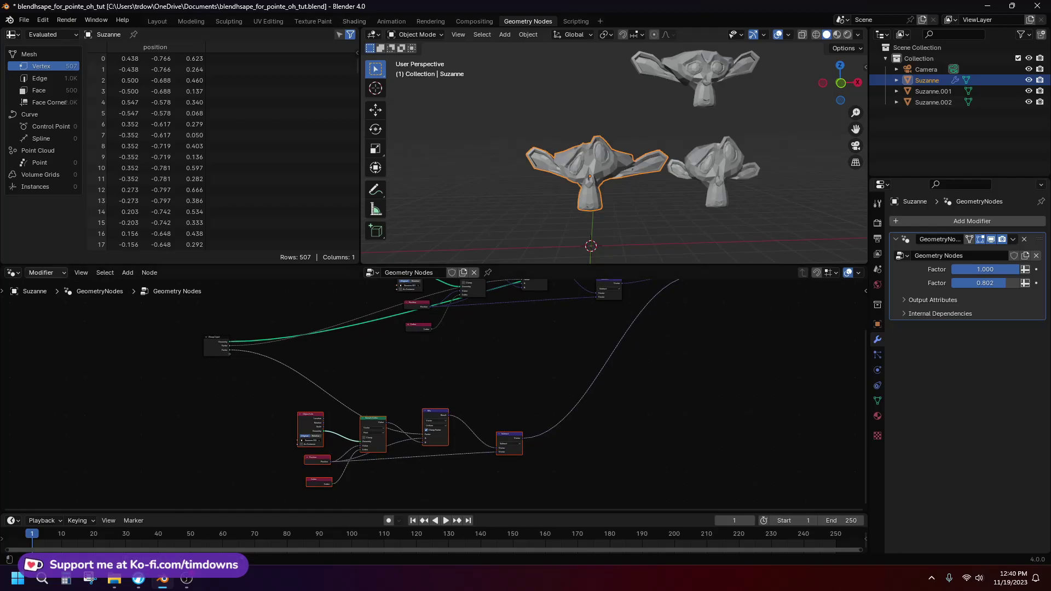
# Step: Check the node tree type options, keep Modifier, and look at Suzanne's base mesh in Edit Mode before returning to Object Mode
pyautogui.click(47, 272)
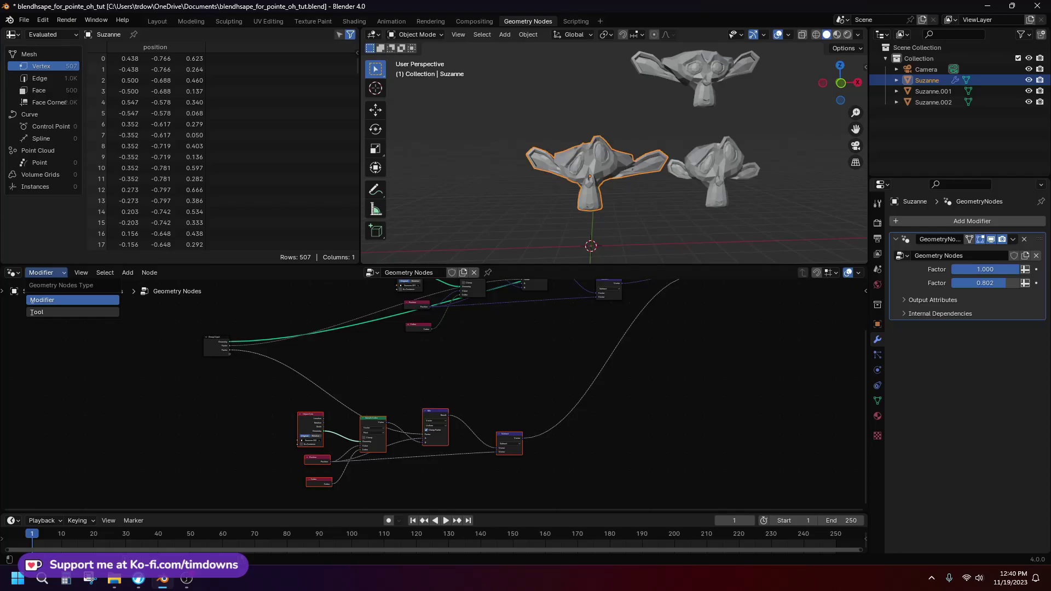
pyautogui.click(73, 300)
pyautogui.scroll(1, 435, 392)
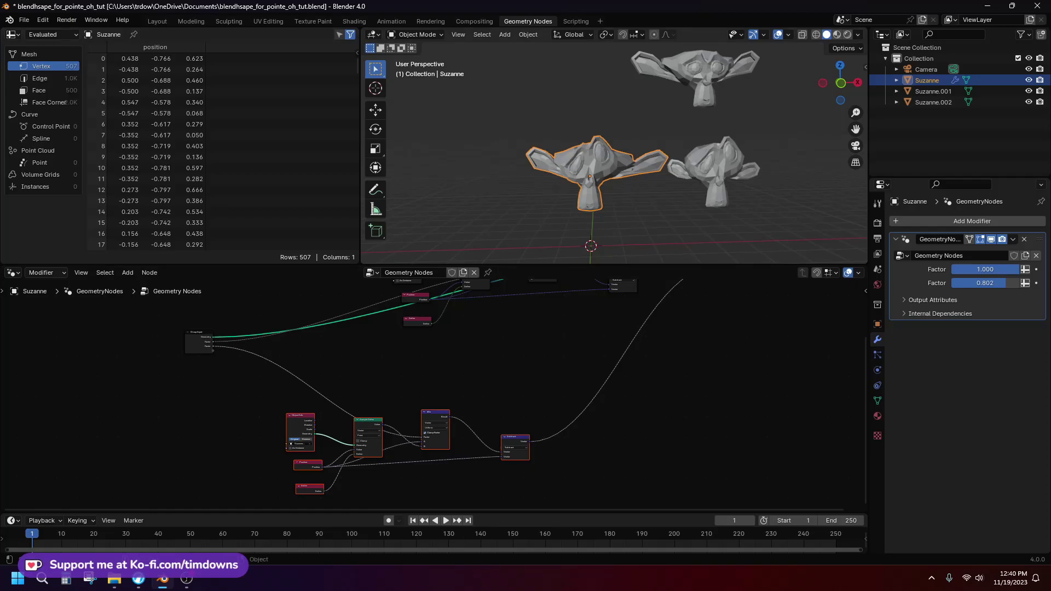
pyautogui.press('Tab')
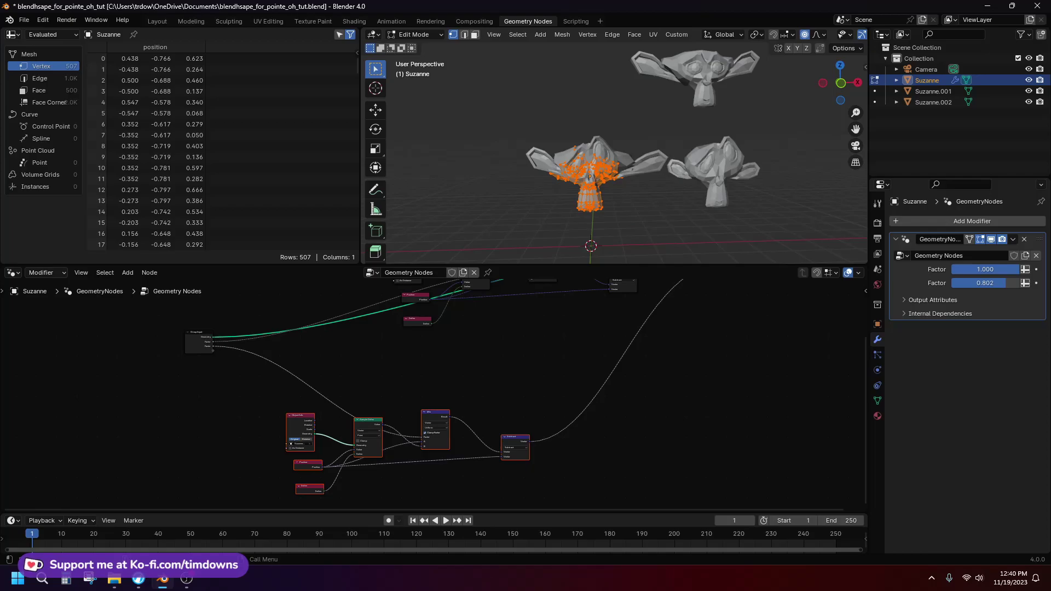
pyautogui.press('Tab')
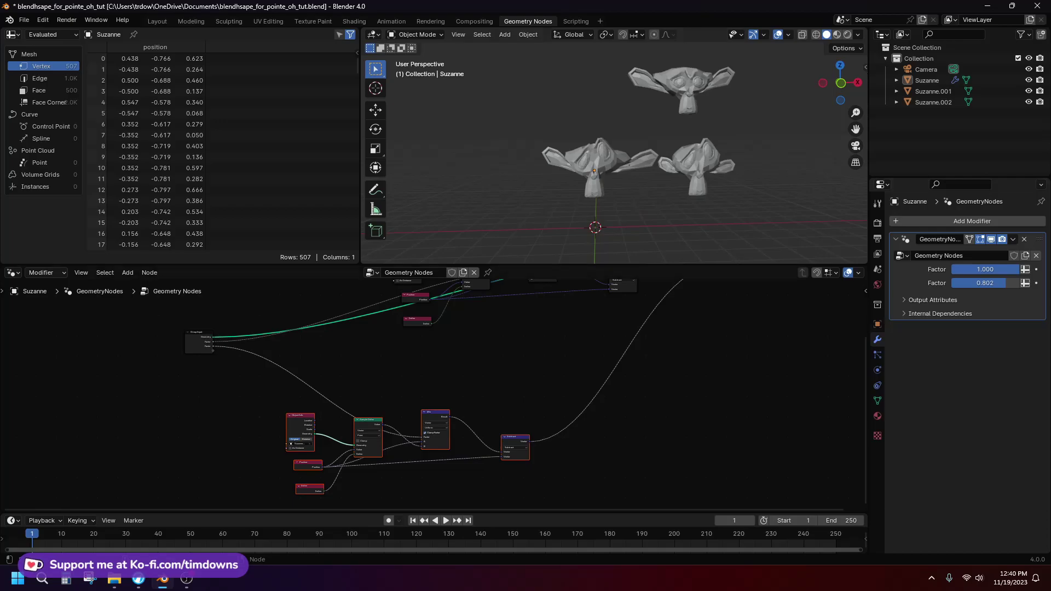
# Step: Set the second Factor of Suzanne's Geometry Nodes modifier to 1.000
pyautogui.scroll(-1, 432, 392)
pyautogui.scroll(-1, 403, 416)
pyautogui.keyDown('alt'); pyautogui.moveTo(431, 391); pyautogui.dragTo(434, 414, button='middle'); pyautogui.keyUp('alt')
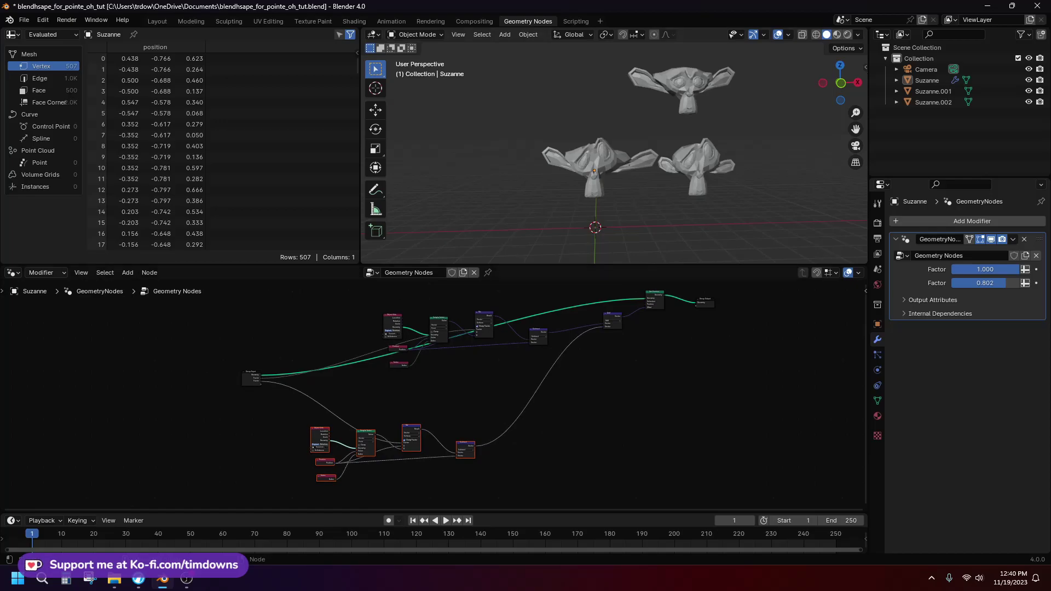
pyautogui.scroll(1, 428, 385)
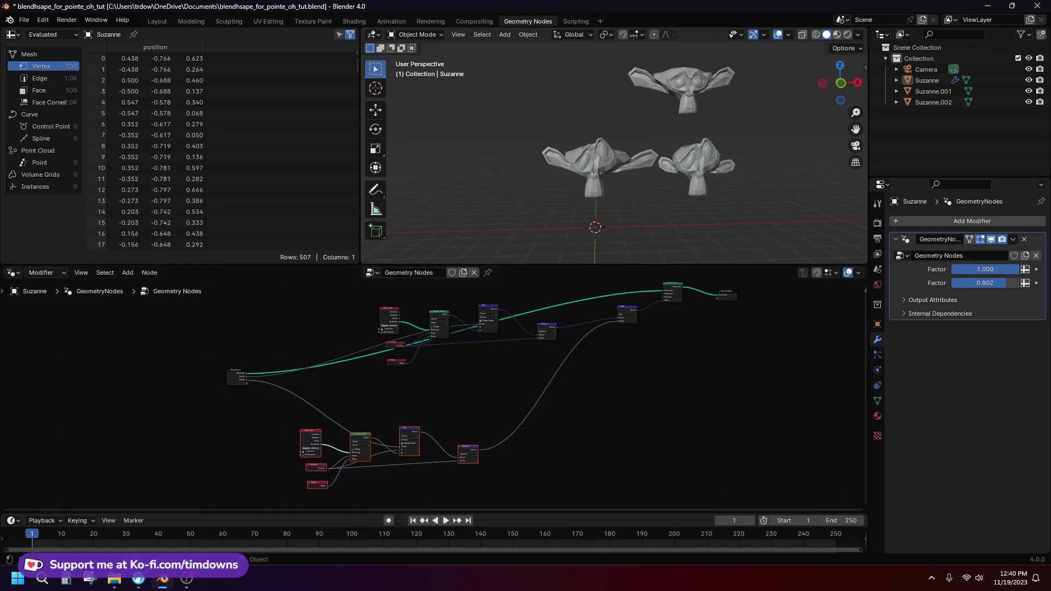
pyautogui.scroll(1, 433, 383)
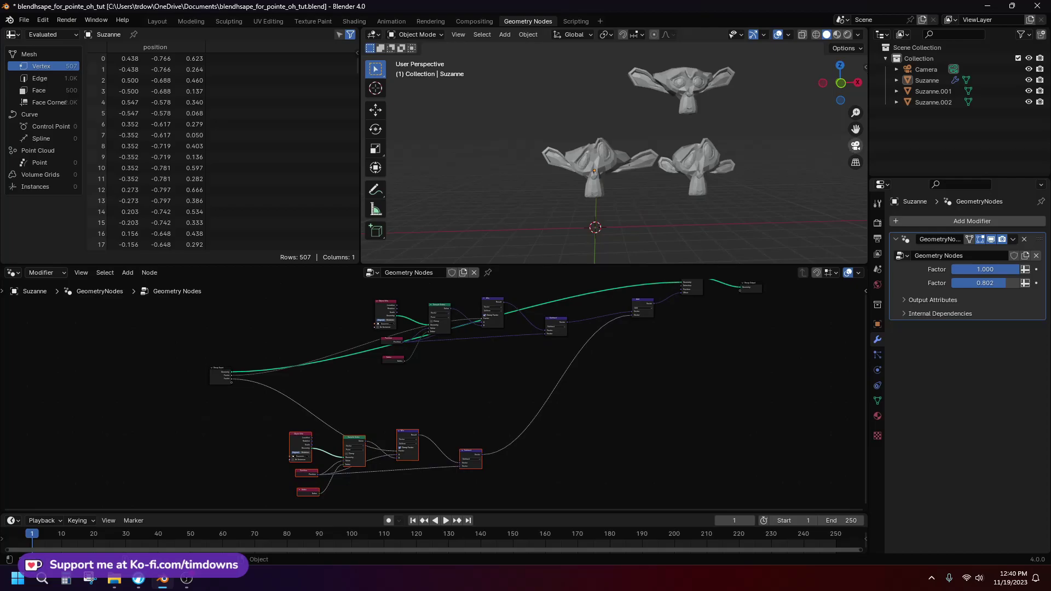
pyautogui.scroll(1, 615, 154)
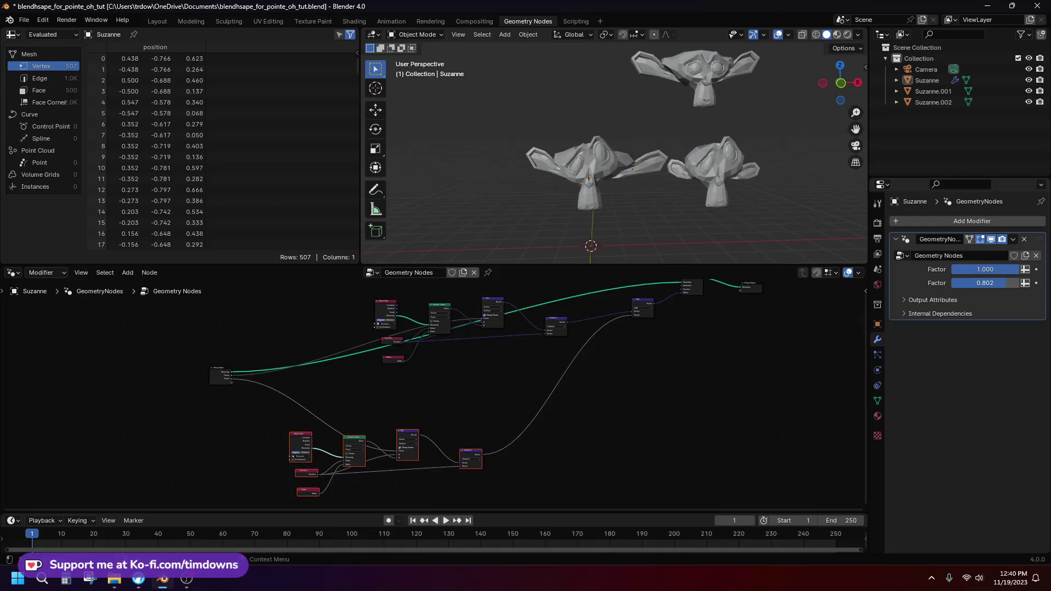
pyautogui.moveTo(986, 283); pyautogui.dragTo(1004, 284)
pyautogui.scroll(-1, 436, 394)
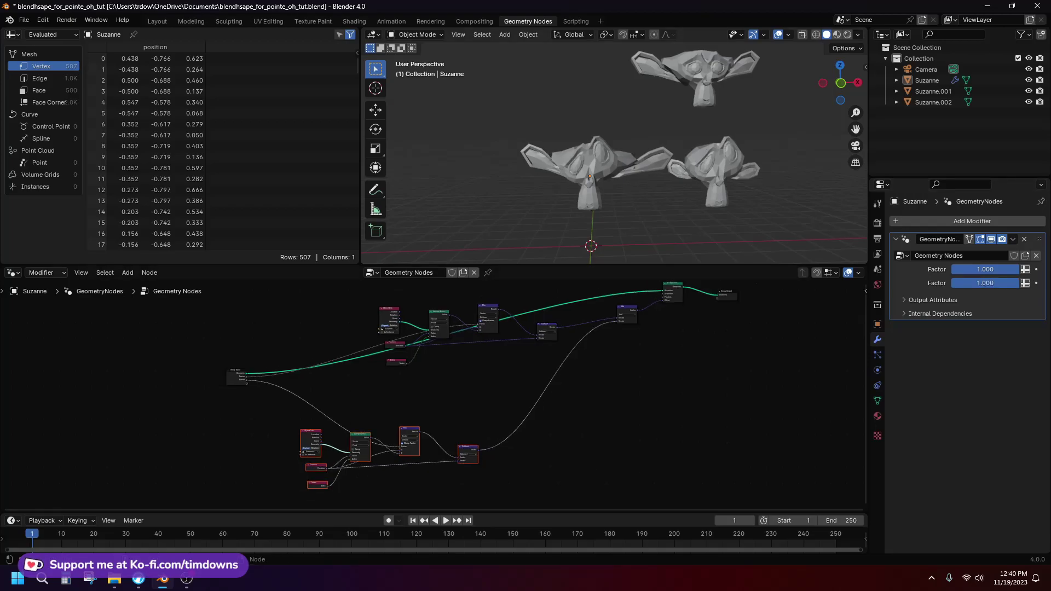
# Step: Shift the Group Input node sideways to widen its gap to both blendshape chains
pyautogui.scroll(-1, 438, 391)
pyautogui.scroll(1, 439, 392)
pyautogui.moveTo(438, 391); pyautogui.dragTo(349, 420, button='middle')
pyautogui.scroll(1, 262, 493)
pyautogui.scroll(1, 433, 422)
pyautogui.scroll(-2, 435, 391)
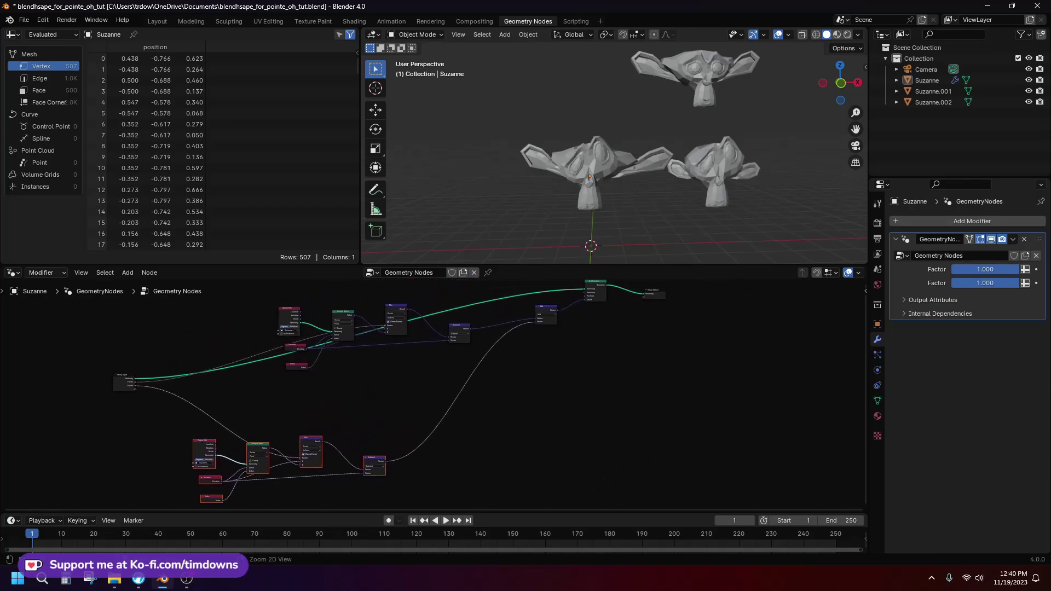
pyautogui.moveTo(405, 363); pyautogui.dragTo(432, 378, button='middle')
pyautogui.scroll(-2, 433, 378)
pyautogui.scroll(1, 433, 378)
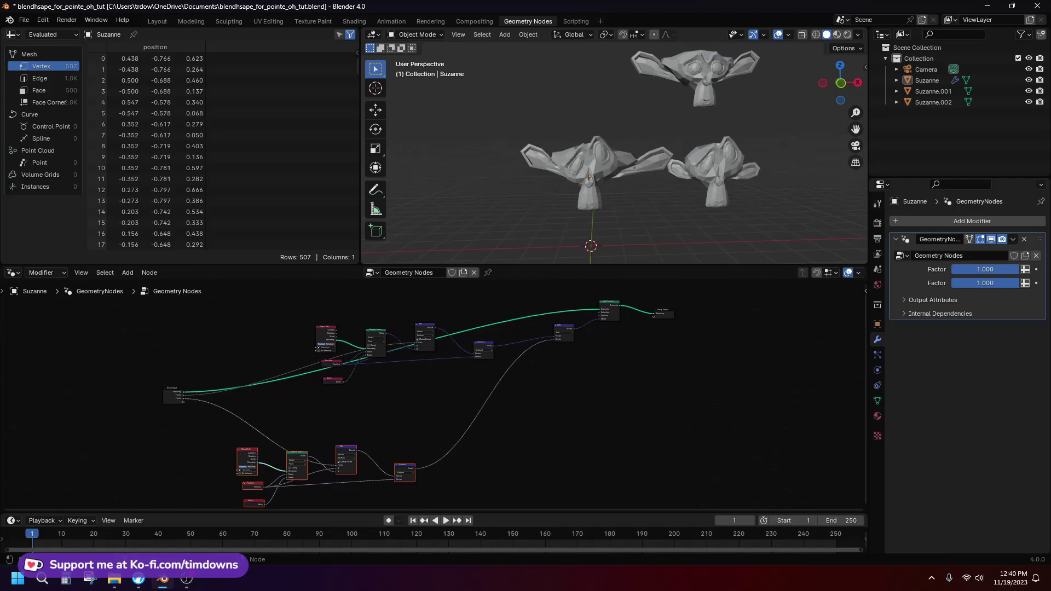
pyautogui.moveTo(173, 393); pyautogui.dragTo(130, 392)
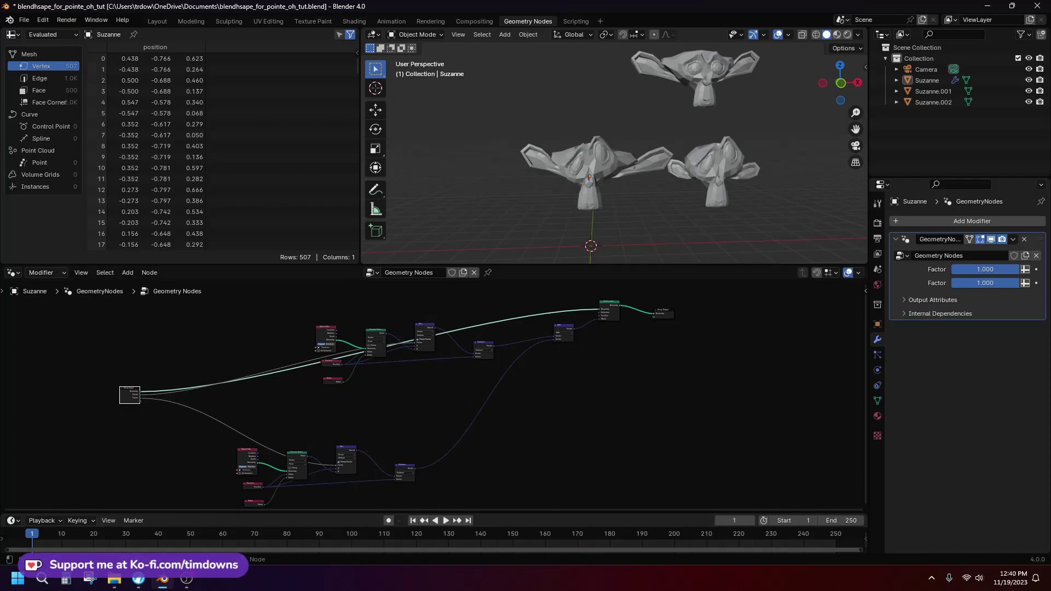
pyautogui.moveTo(129, 392); pyautogui.dragTo(130, 392)
# Step: Duplicate the whole lower blendshape chain, place the copy beneath it, and move the Group Input node farther out
pyautogui.moveTo(230, 415); pyautogui.dragTo(262, 362, button='middle')
pyautogui.scroll(-1, 263, 361)
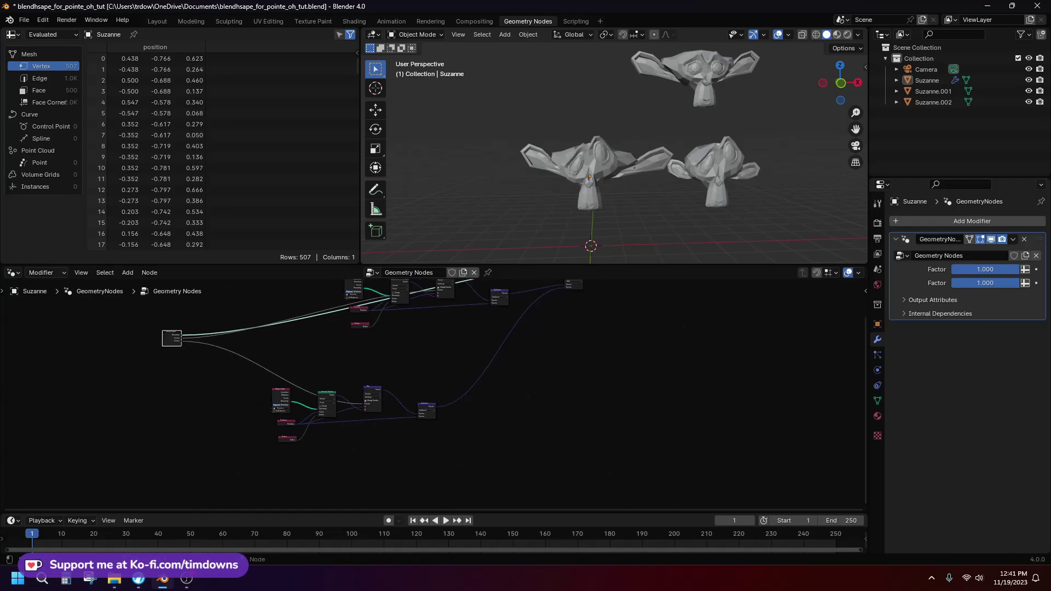
pyautogui.moveTo(236, 367); pyautogui.dragTo(454, 444)
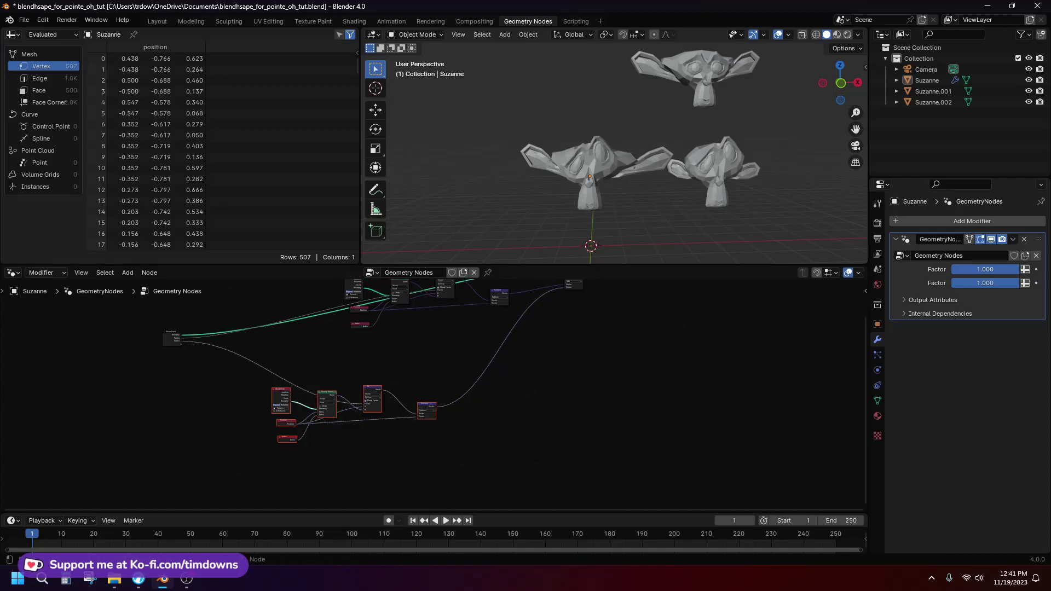
pyautogui.hotkey('shift', 'd')
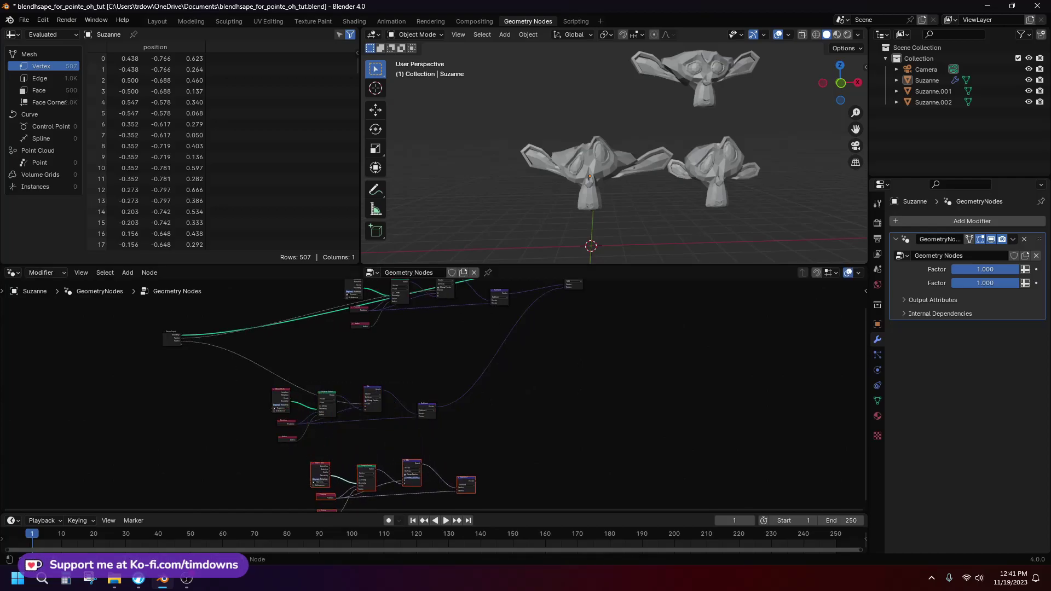
pyautogui.moveTo(172, 336); pyautogui.dragTo(139, 337)
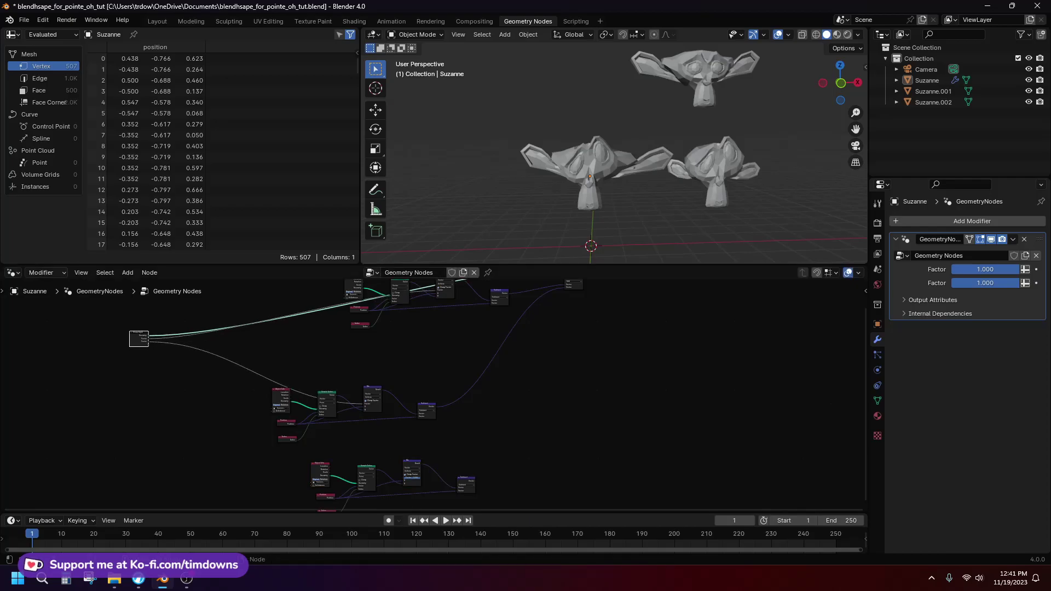
# Step: Undo the Group Input move and the duplication of the lower blendshape chain
pyautogui.hotkey('ctrl', 'z')
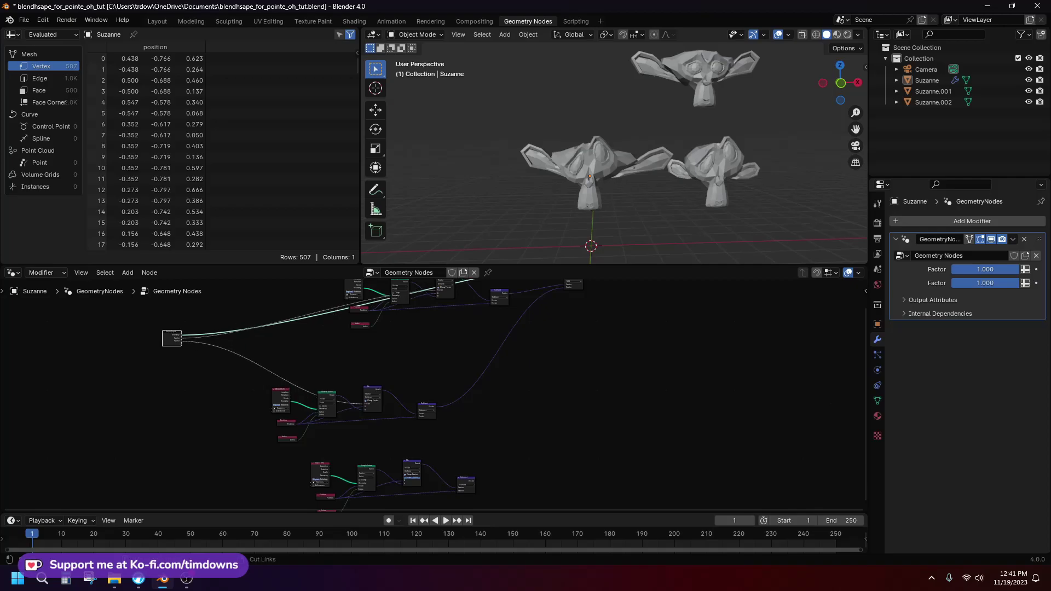
pyautogui.hotkey('ctrl', 'z')
pyautogui.hotkey('ctrl', 'z')
pyautogui.moveTo(416, 378); pyautogui.dragTo(442, 388, button='middle')
# Step: Pick the Suzanne.001 head and the blended Suzanne one after the other, and clear the selection
pyautogui.click(716, 169)
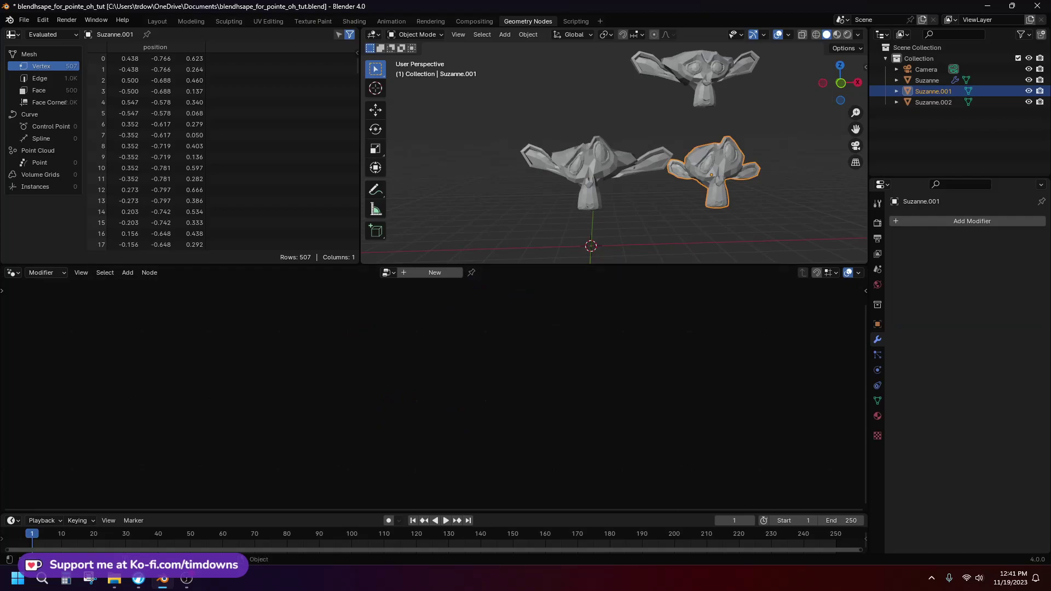
pyautogui.scroll(-1, 615, 154)
pyautogui.click(595, 170)
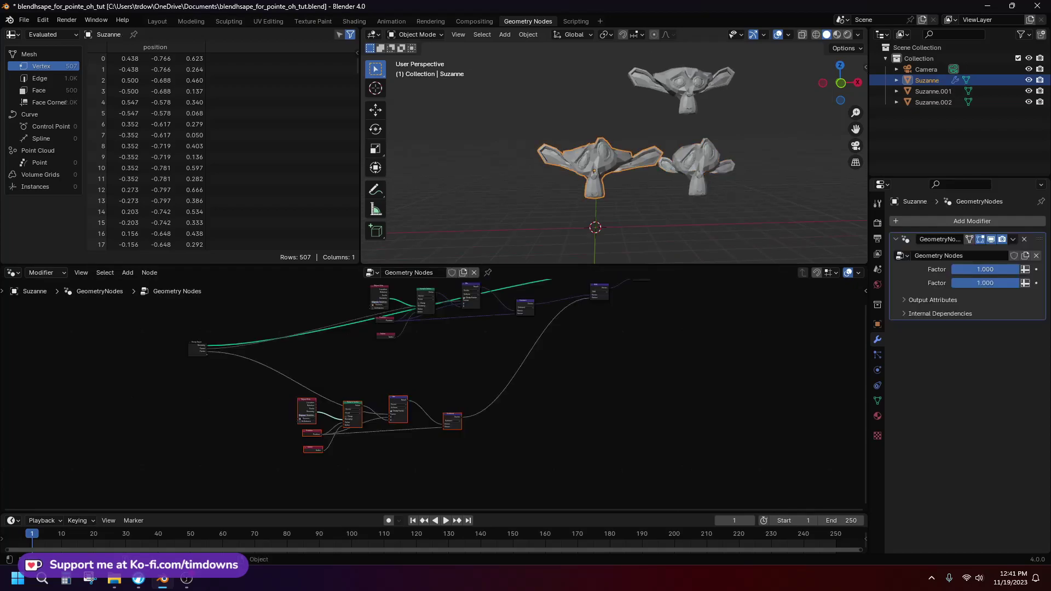
pyautogui.click(553, 224)
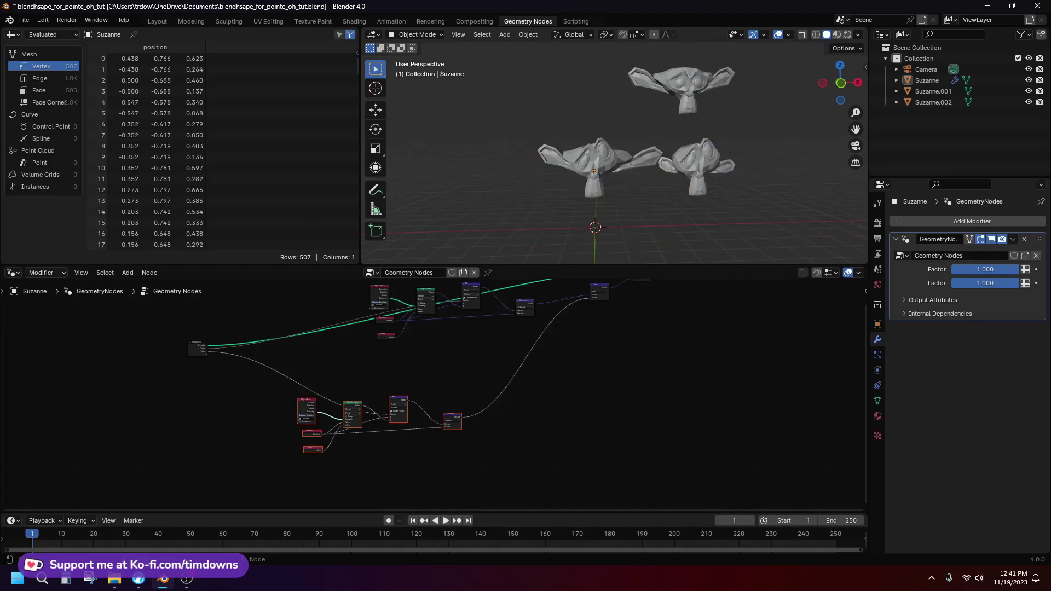
# Step: Combine the lower blendshape chain into a node group, return to the main tree, and move the group node nearer the upper chain
pyautogui.moveTo(290, 378); pyautogui.dragTo(484, 463)
pyautogui.hotkey('ctrl', 'g')
pyautogui.hotkey('alt', 'a')
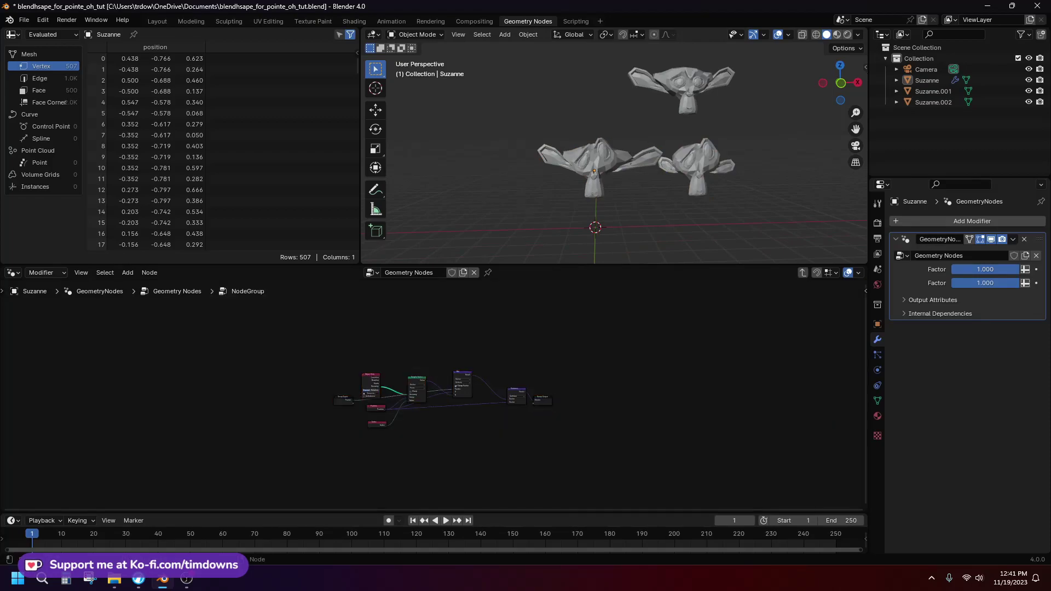
pyautogui.press('Tab')
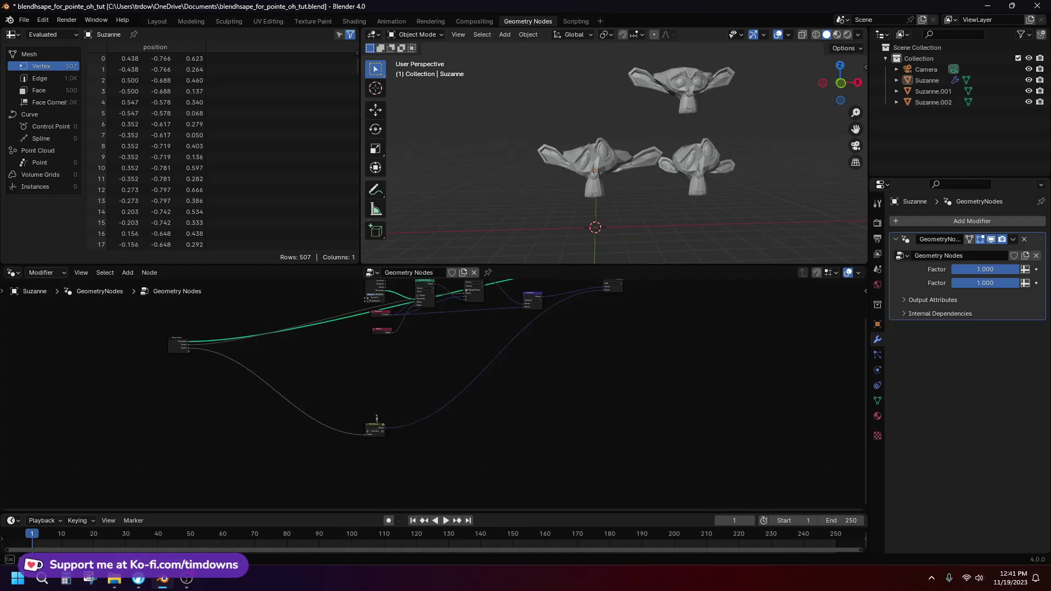
pyautogui.moveTo(374, 426); pyautogui.dragTo(375, 374)
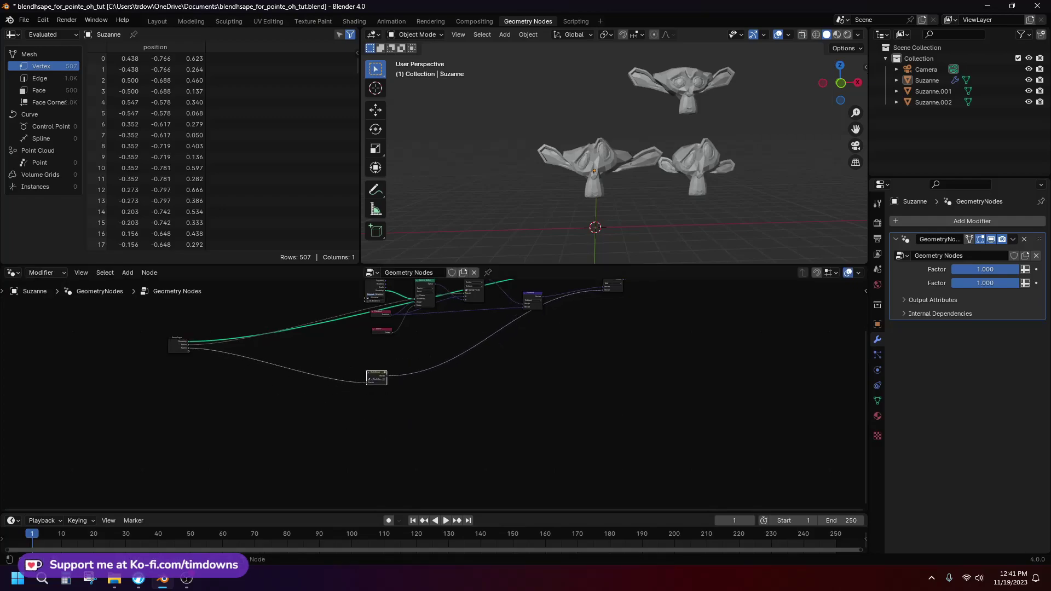
# Step: Open the lower chain's new node group to show its inner nodes
pyautogui.scroll(1, 420, 390)
pyautogui.rightClick(366, 386)
pyautogui.click(350, 337)
pyautogui.scroll(5, 430, 397)
pyautogui.moveTo(350, 361); pyautogui.dragTo(510, 412, button='middle')
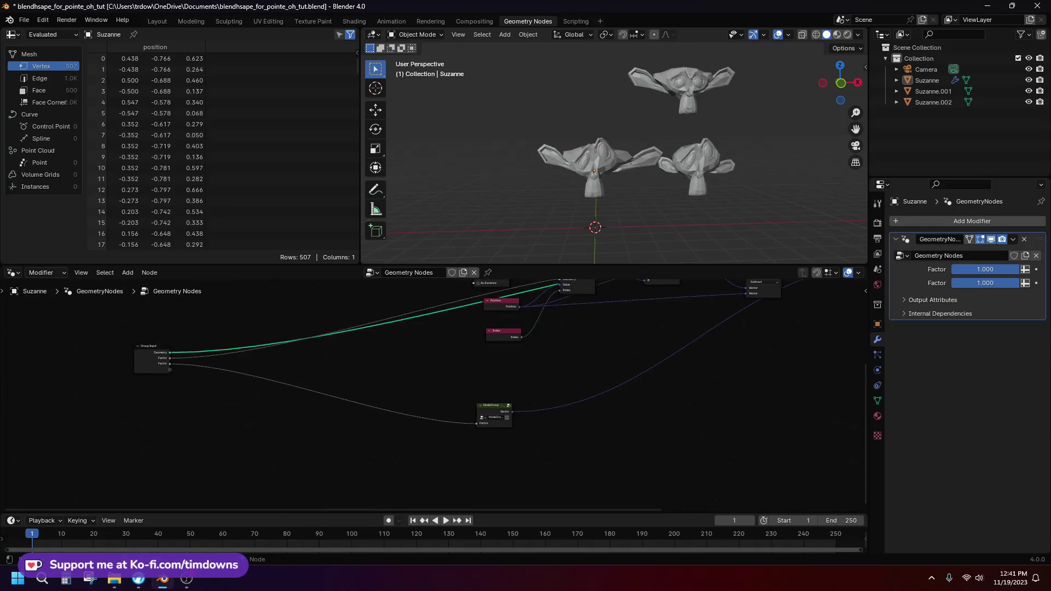
pyautogui.scroll(1, 493, 403)
pyautogui.click(497, 408)
pyautogui.press('Tab')
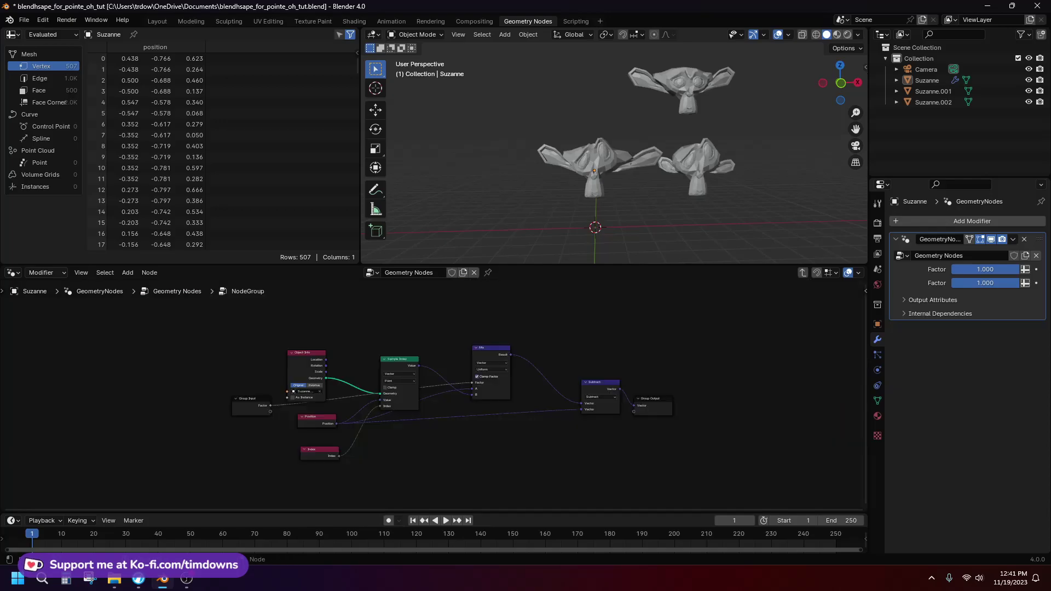
# Step: Move the Object Info node up and away from Sample Index inside the group, and return to the main tree
pyautogui.click(279, 339)
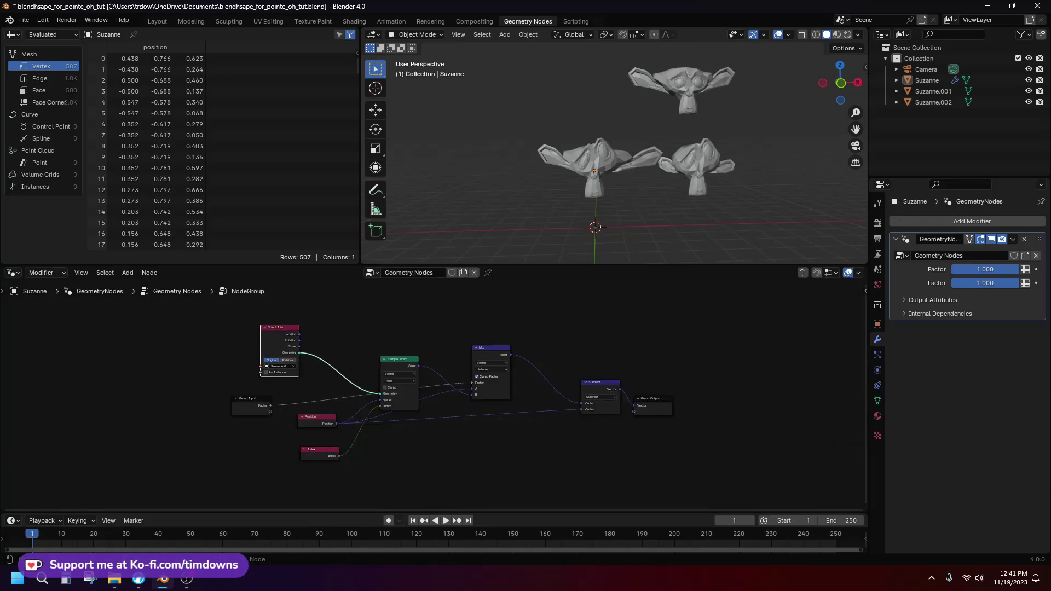
pyautogui.press('Tab')
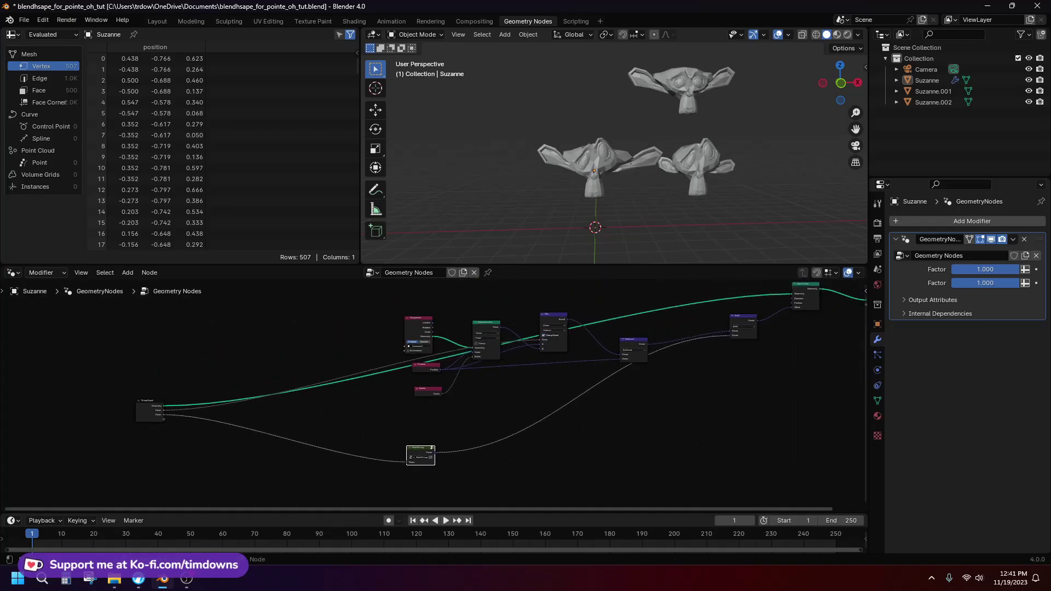
# Step: Test the grouped blendshape by lowering the modifier's second Factor to 0.817
pyautogui.moveTo(1014, 283); pyautogui.dragTo(1002, 283)
pyautogui.scroll(1, 439, 395)
pyautogui.scroll(-1, 335, 414)
pyautogui.scroll(-1, 487, 408)
pyautogui.moveTo(488, 407); pyautogui.dragTo(452, 415, button='middle')
pyautogui.scroll(1, 452, 415)
pyautogui.scroll(1, 427, 408)
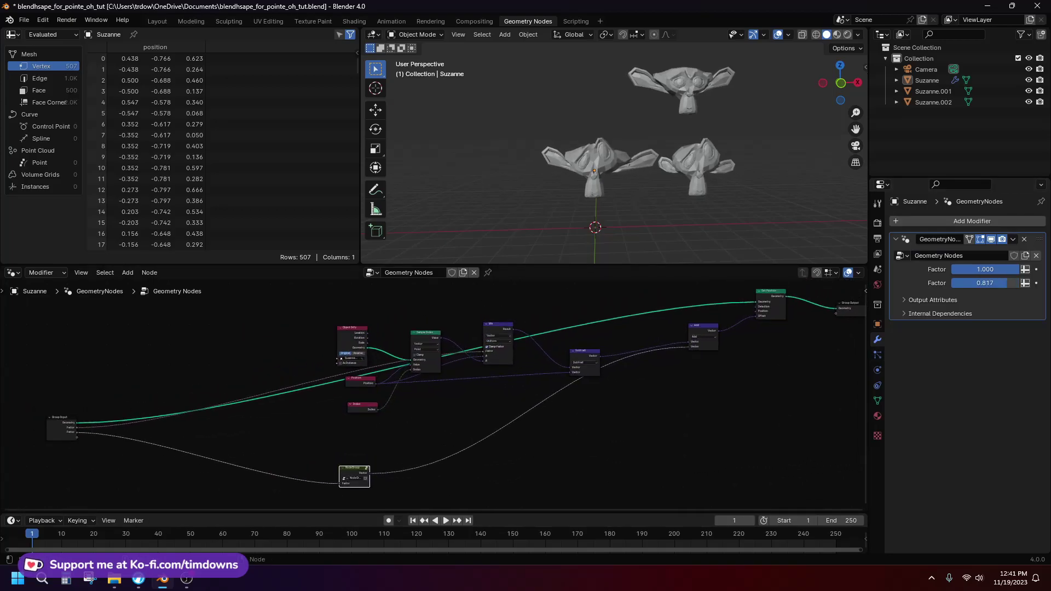
# Step: Undo the second Factor change and the grouping of the lower blendshape chain
pyautogui.hotkey('ctrl', 'z')
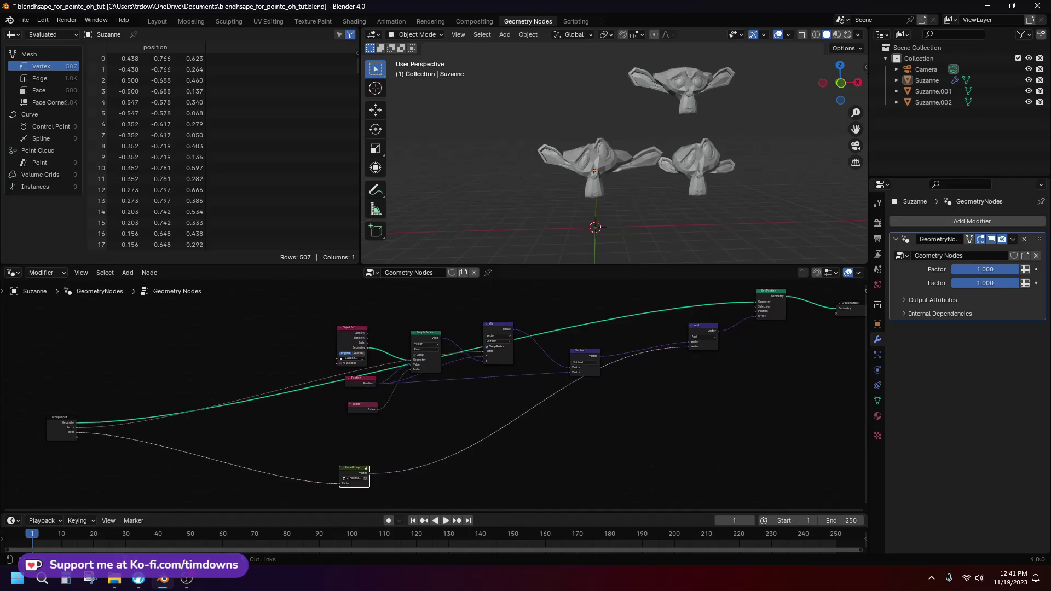
pyautogui.hotkey('ctrl', 'z')
pyautogui.hotkey('ctrl', 'z')
pyautogui.hotkey('ctrl', 'z')
pyautogui.keyDown('ctrl'); pyautogui.scroll(-3, 432, 408); pyautogui.keyUp('ctrl')
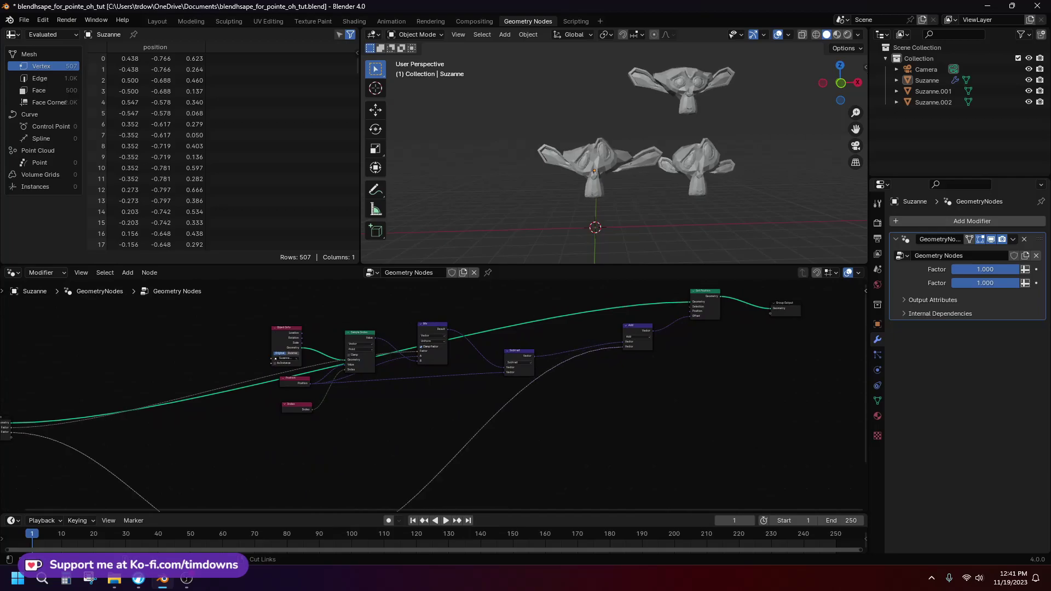
pyautogui.scroll(-2, 435, 395)
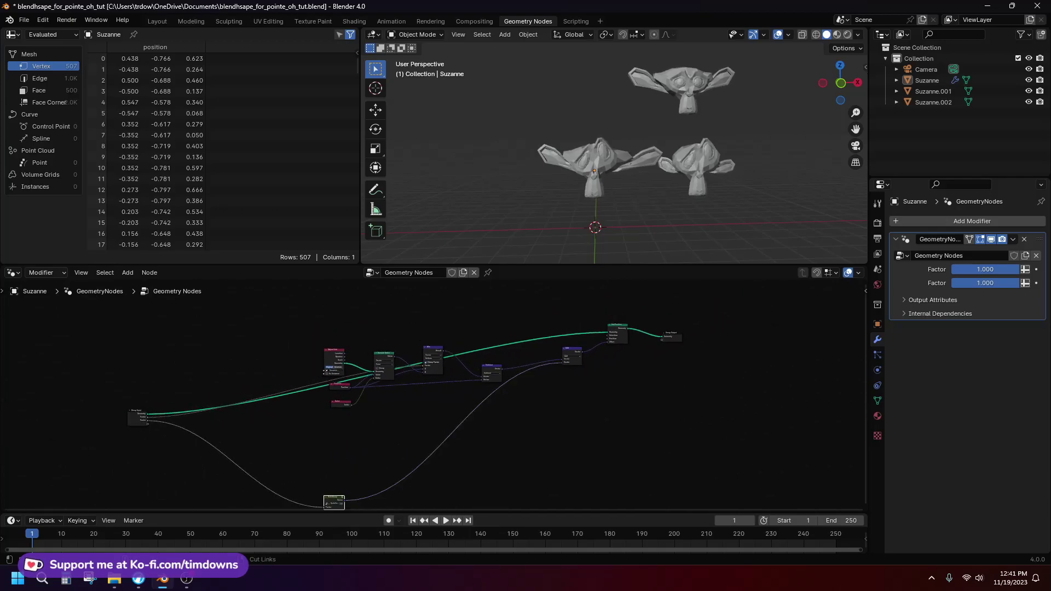
pyautogui.hotkey('ctrl', 'z')
pyautogui.hotkey('ctrl', 'z')
pyautogui.scroll(3, 435, 393)
pyautogui.moveTo(322, 466); pyautogui.dragTo(477, 367, button='middle')
pyautogui.scroll(2, 438, 409)
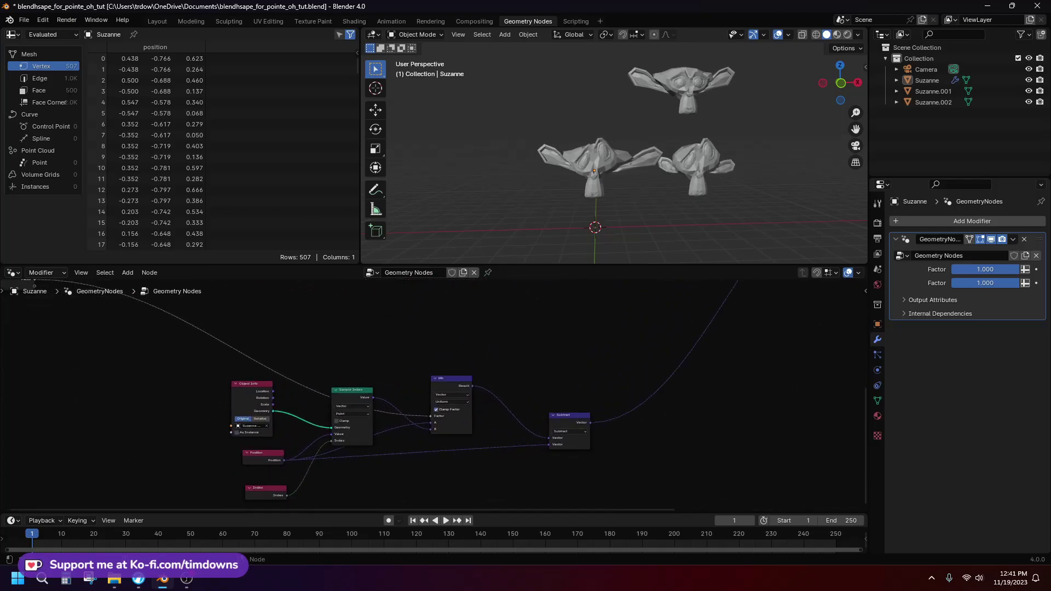
# Step: Move all nodes of the lower blendshape chain closer to the upper chain and clear the selection
pyautogui.scroll(-2, 436, 405)
pyautogui.moveTo(436, 405); pyautogui.dragTo(431, 376, button='middle')
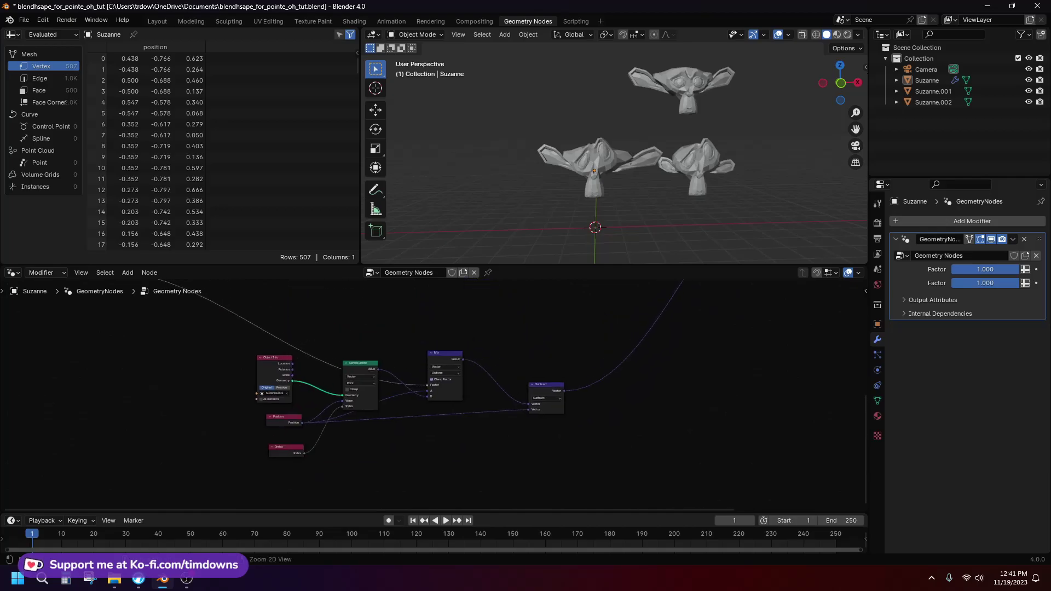
pyautogui.scroll(-3, 433, 394)
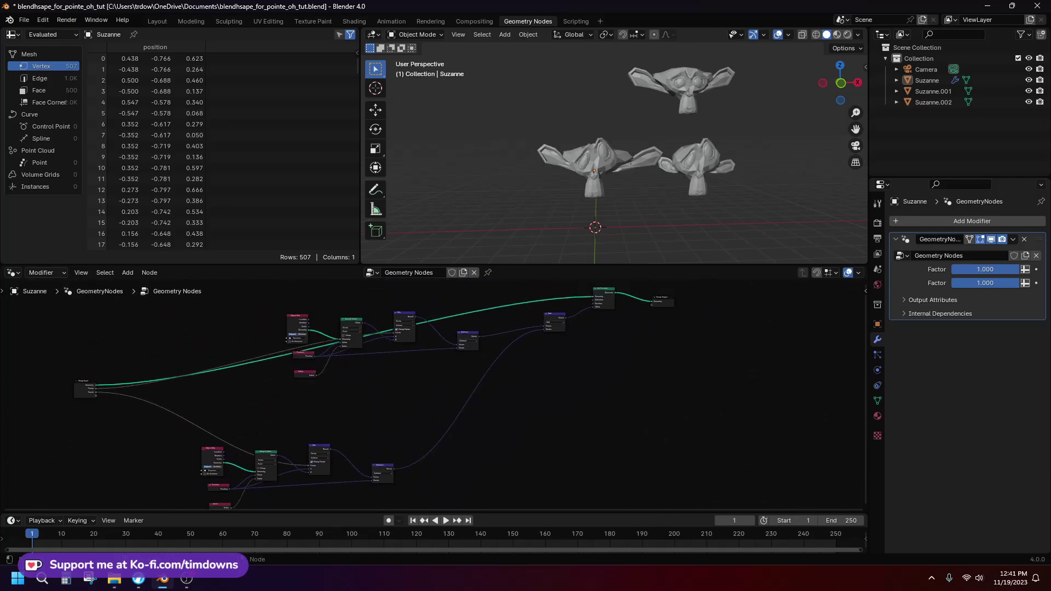
pyautogui.scroll(1, 432, 394)
pyautogui.moveTo(433, 395); pyautogui.dragTo(524, 346, button='middle')
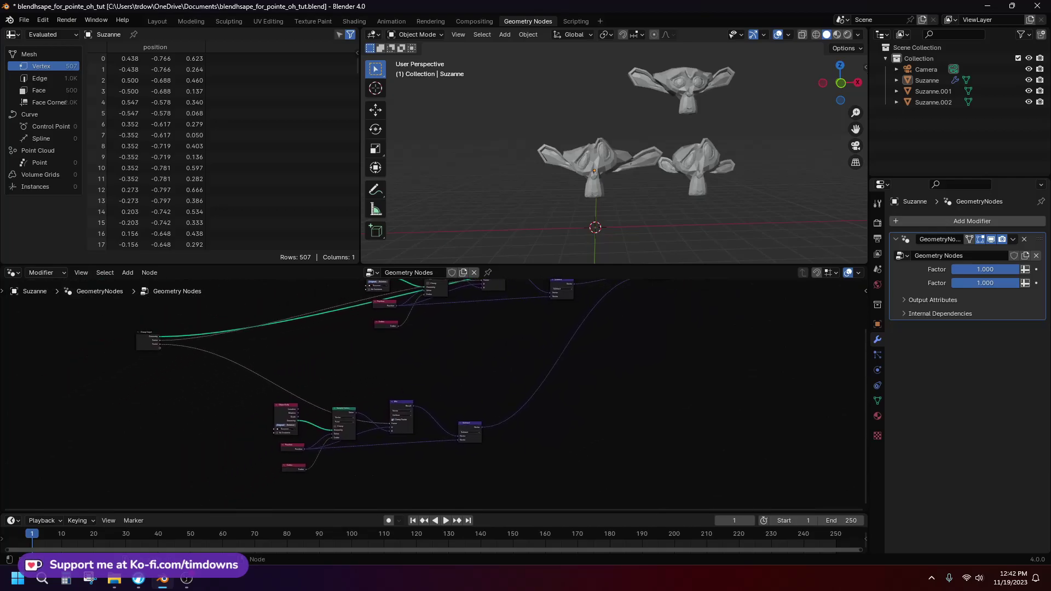
pyautogui.moveTo(267, 393); pyautogui.dragTo(500, 474)
pyautogui.press('g')
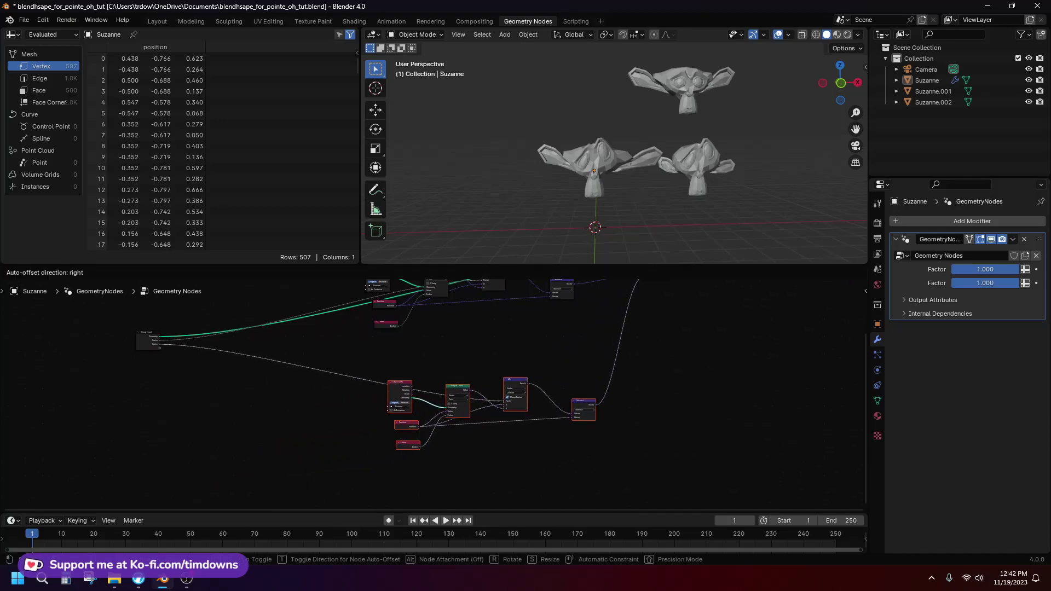
pyautogui.click(527, 432)
pyautogui.scroll(-1, 528, 433)
pyautogui.moveTo(527, 432); pyautogui.dragTo(454, 463, button='middle')
pyautogui.click(465, 427)
pyautogui.scroll(2, 466, 427)
pyautogui.scroll(-5, 405, 498)
pyautogui.scroll(1, 374, 379)
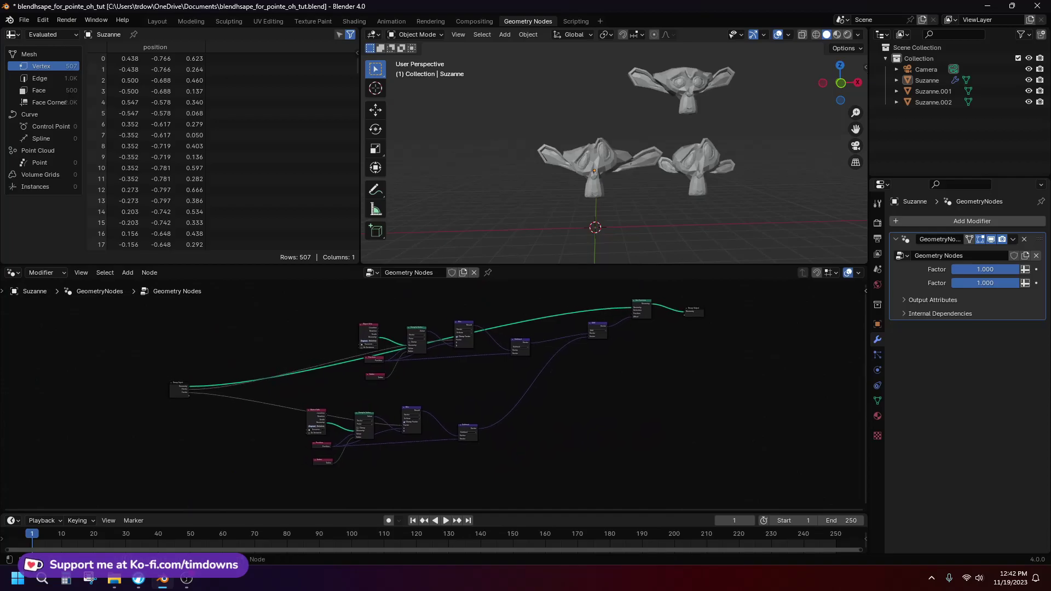
# Step: Examine the lower blendshape chain from its Object Info node through to its Subtract node
pyautogui.scroll(4, 431, 399)
pyautogui.moveTo(431, 399); pyautogui.dragTo(552, 350, button='middle')
pyautogui.scroll(1, 548, 352)
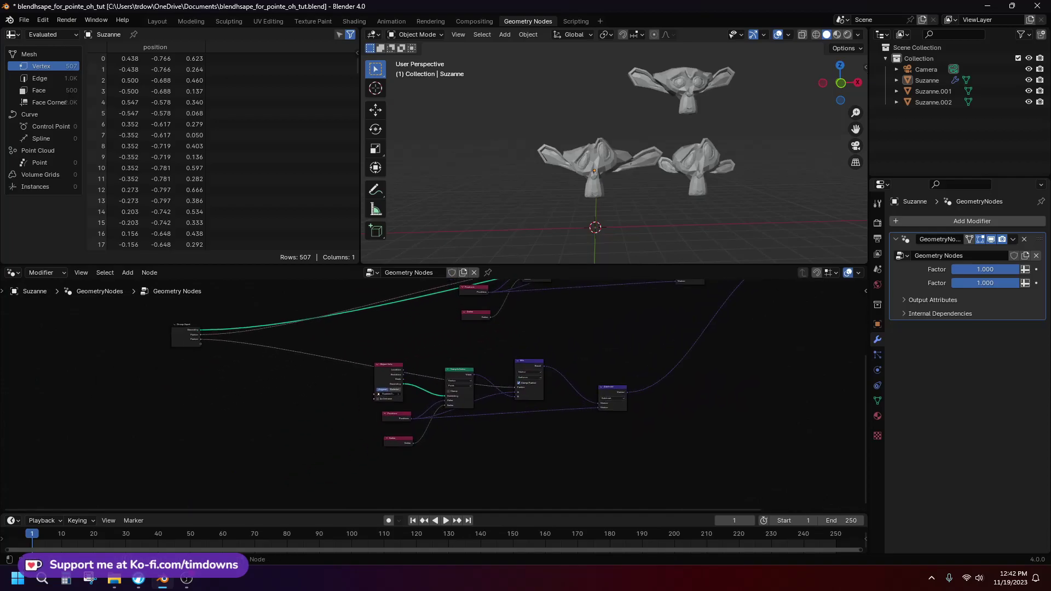
pyautogui.moveTo(475, 385)
pyautogui.mouseDown(button='middle')
pyautogui.moveTo(191, 460)
pyautogui.moveTo(166, 478)
pyautogui.moveTo(558, 402)
pyautogui.moveTo(235, 375)
pyautogui.moveTo(108, 501)
pyautogui.moveTo(603, 355)
pyautogui.moveTo(231, 454)
pyautogui.moveTo(172, 455)
pyautogui.moveTo(228, 455)
pyautogui.moveTo(472, 371)
pyautogui.moveTo(491, 376)
pyautogui.mouseUp(button='middle')
pyautogui.scroll(3, 438, 395)
pyautogui.scroll(-2, 438, 394)
pyautogui.scroll(-1, 437, 390)
pyautogui.scroll(2, 437, 389)
pyautogui.scroll(1, 491, 375)
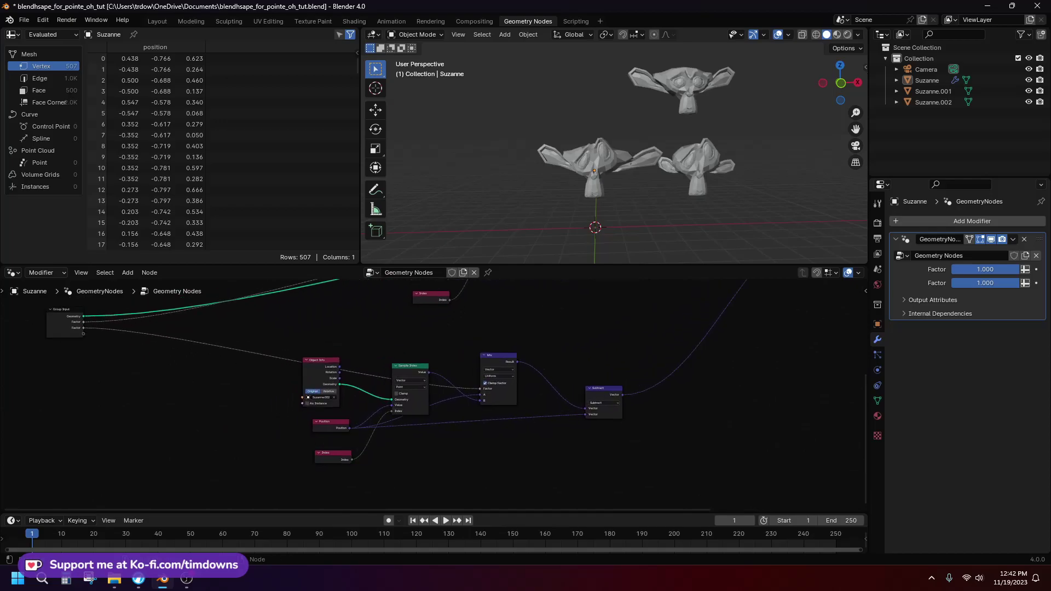
pyautogui.moveTo(324, 329); pyautogui.dragTo(635, 478)
pyautogui.click(630, 474)
pyautogui.keyDown('ctrl'); pyautogui.moveTo(602, 433); pyautogui.dragTo(574, 472, button='middle'); pyautogui.keyUp('ctrl')
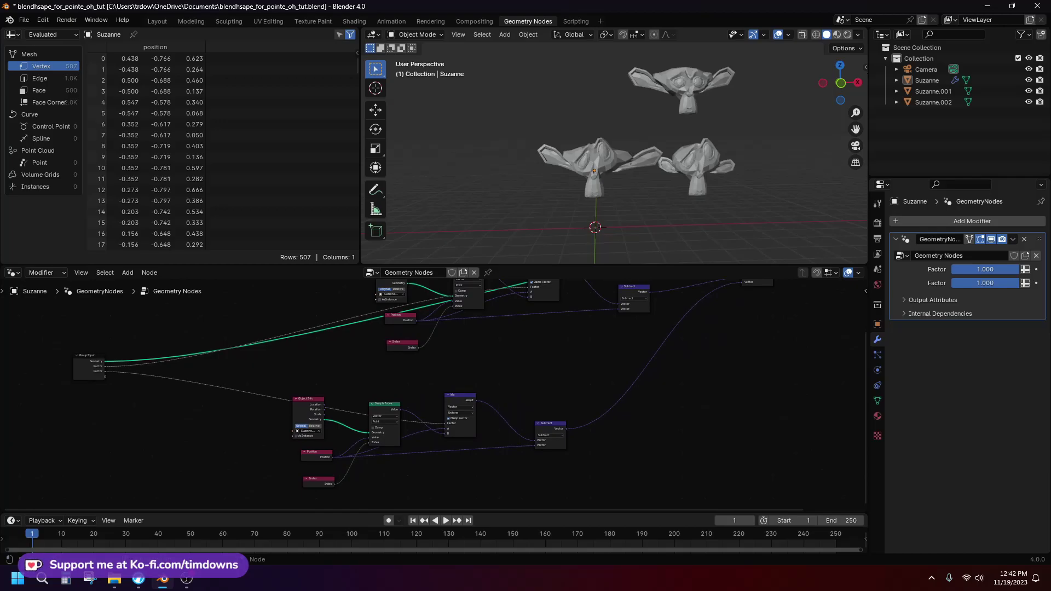
# Step: Select the whole lower blendshape chain and line it up directly beneath the upper chain
pyautogui.scroll(-2, 447, 402)
pyautogui.moveTo(324, 378); pyautogui.dragTo(582, 485)
pyautogui.press('g')
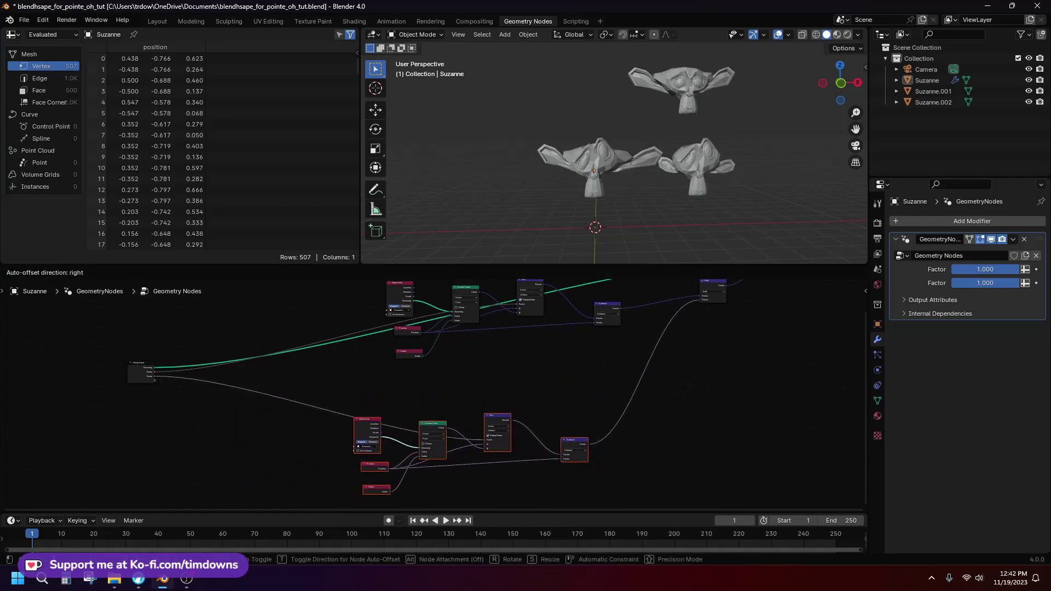
pyautogui.click(622, 493)
pyautogui.scroll(-2, 434, 396)
pyautogui.moveTo(433, 396); pyautogui.dragTo(379, 421, button='middle')
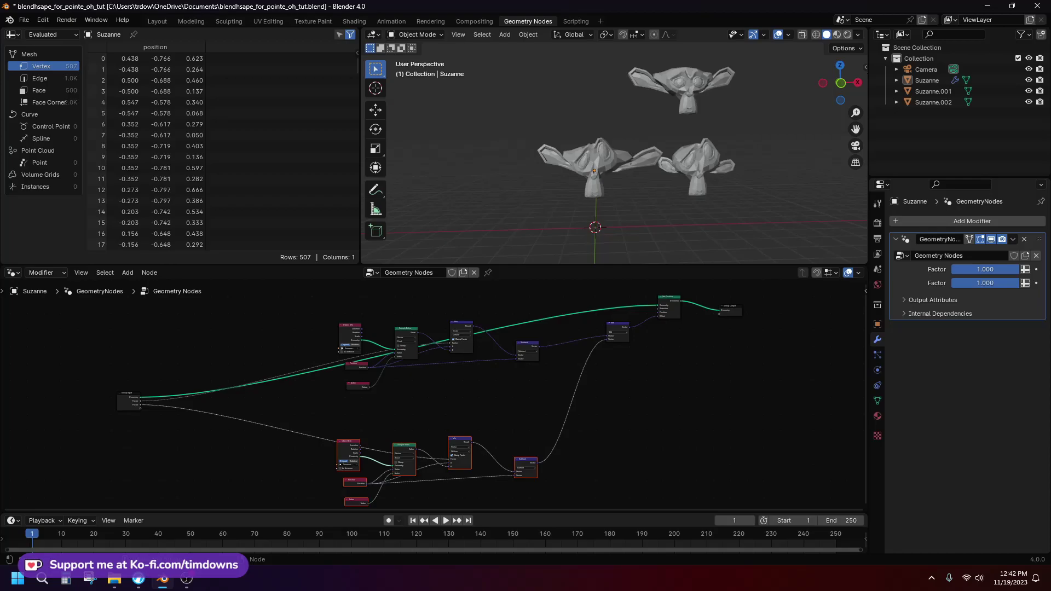
pyautogui.scroll(1, 433, 394)
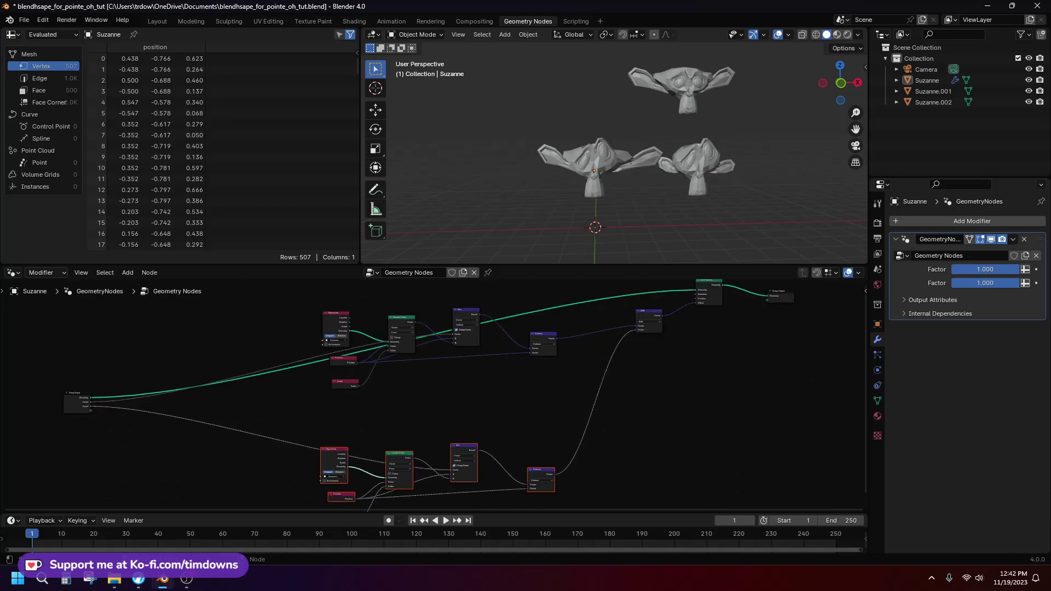
pyautogui.scroll(-3, 482, 297)
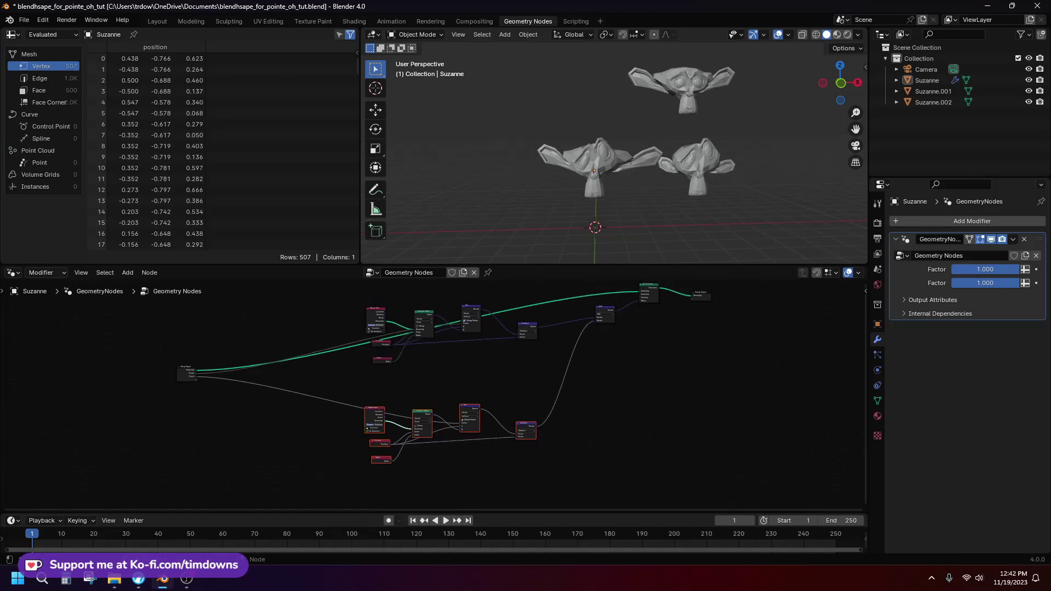
pyautogui.scroll(1, 425, 395)
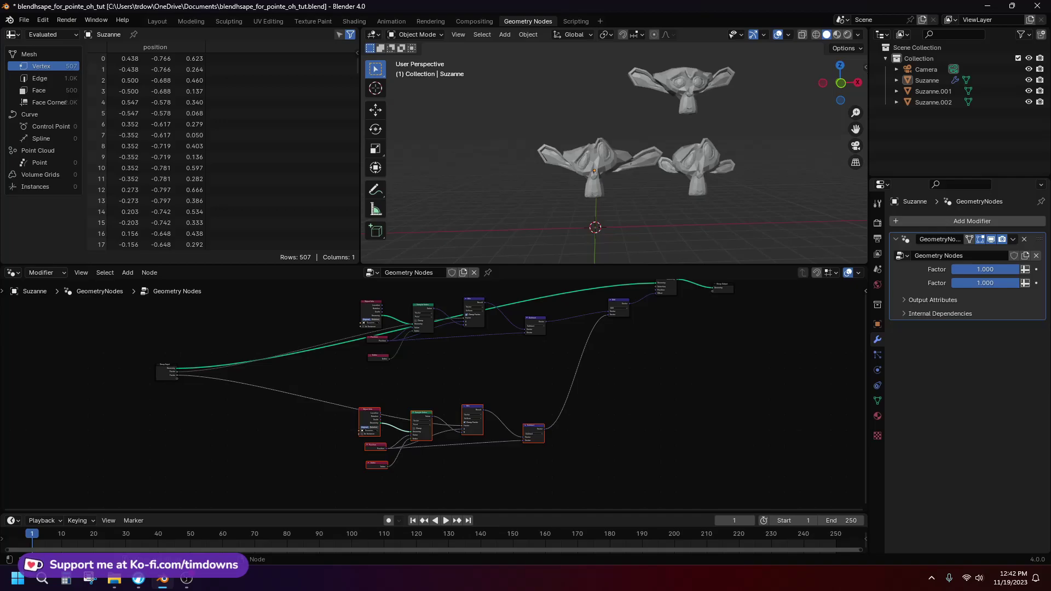
# Step: Switch to the browser and look over the YouTube page of "Live Blendshapes in Blender with Geometry Nodes"
pyautogui.moveTo(138, 579)
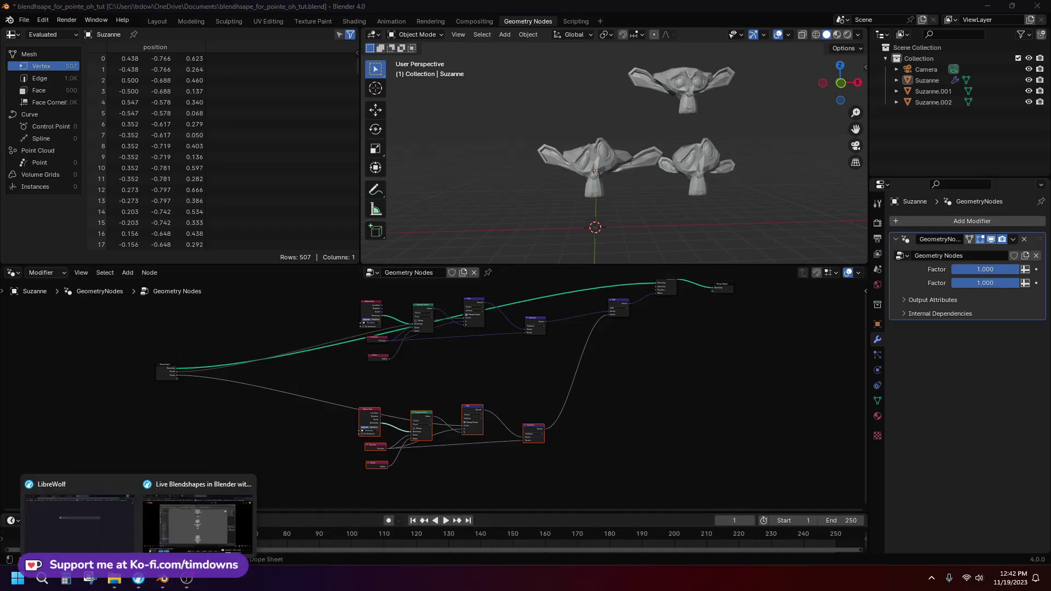
pyautogui.click(197, 517)
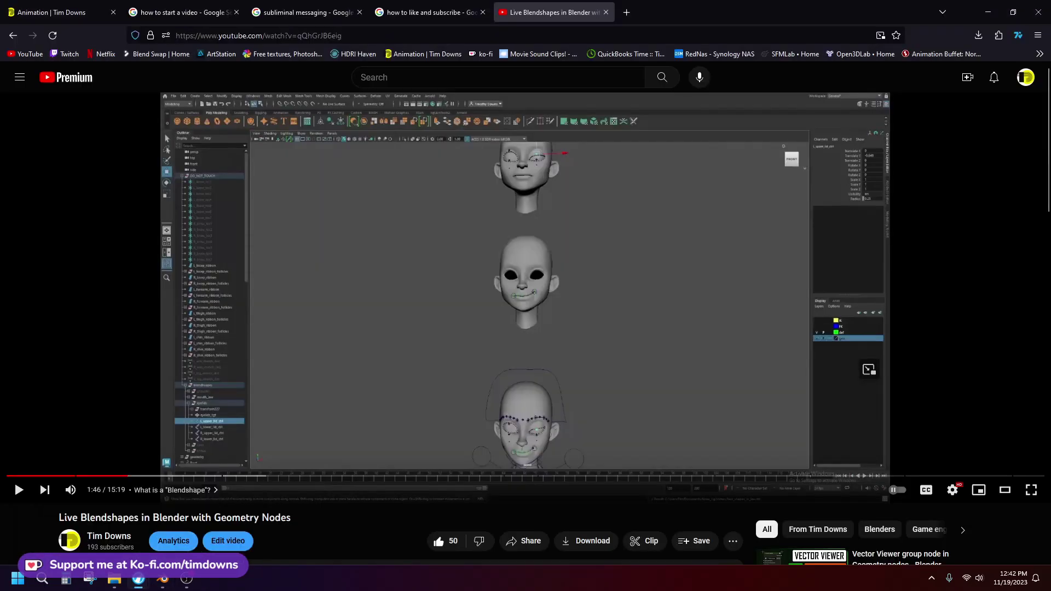
pyautogui.scroll(-3, 526, 329)
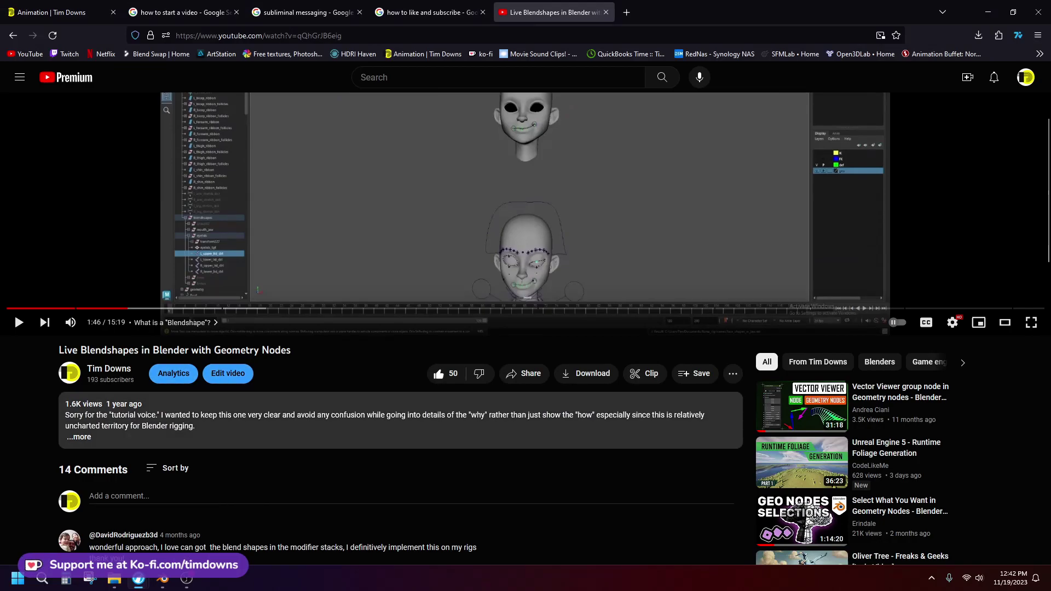
pyautogui.scroll(3, 400, 422)
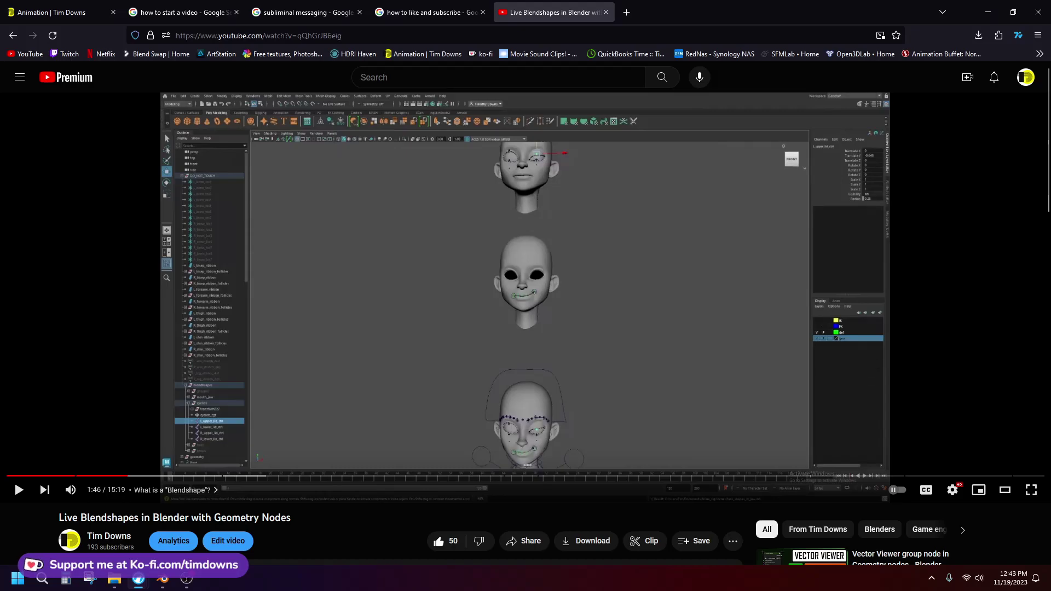
pyautogui.scroll(-1, 525, 329)
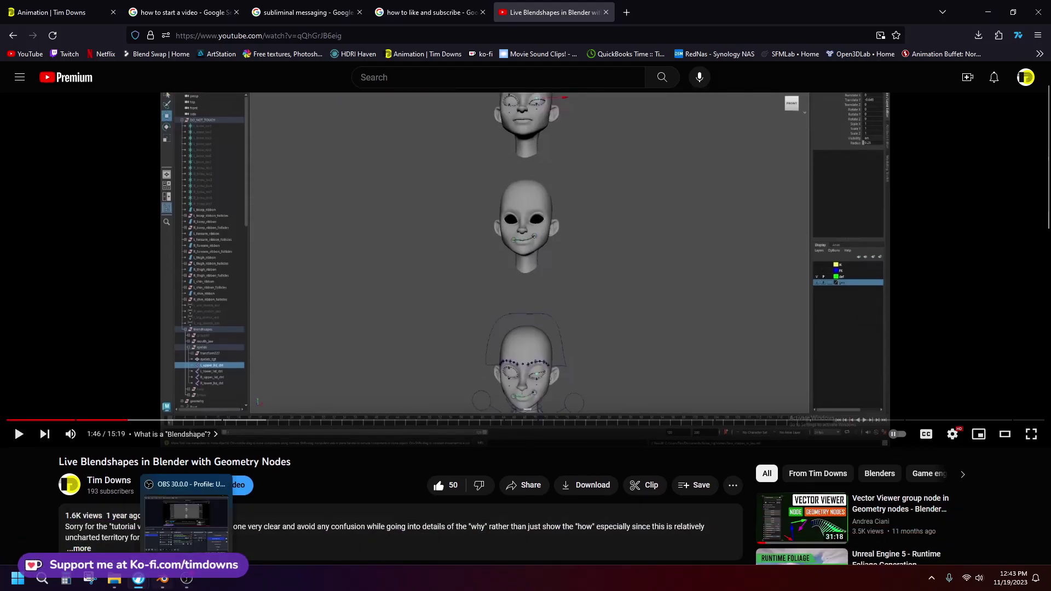
# Step: Switch back to Blender and view both blendshape chains in the node tree
pyautogui.click(163, 579)
pyautogui.scroll(1, 443, 378)
pyautogui.scroll(1, 449, 351)
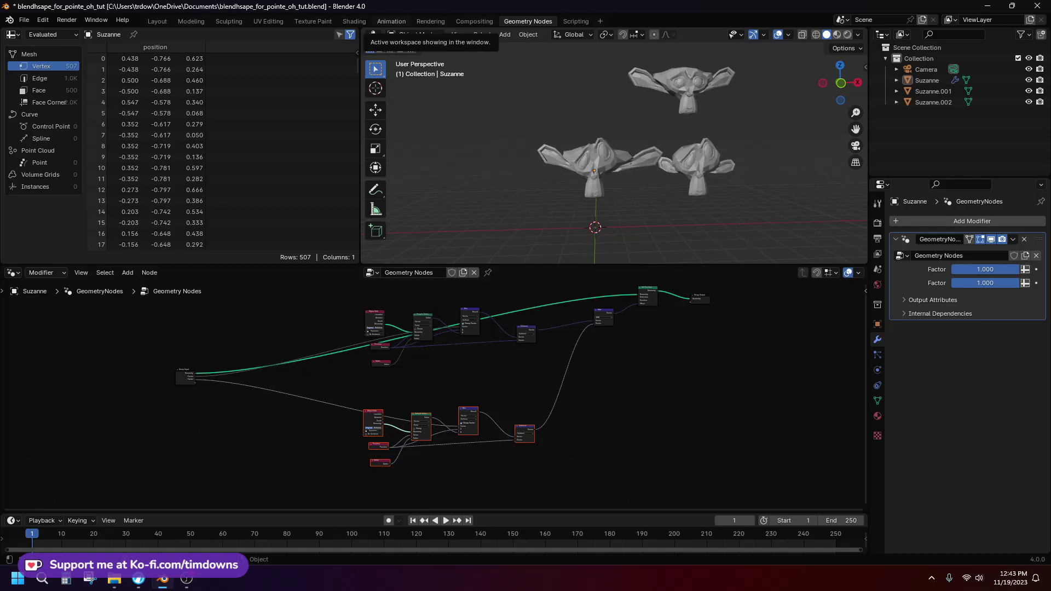
pyautogui.scroll(1, 436, 390)
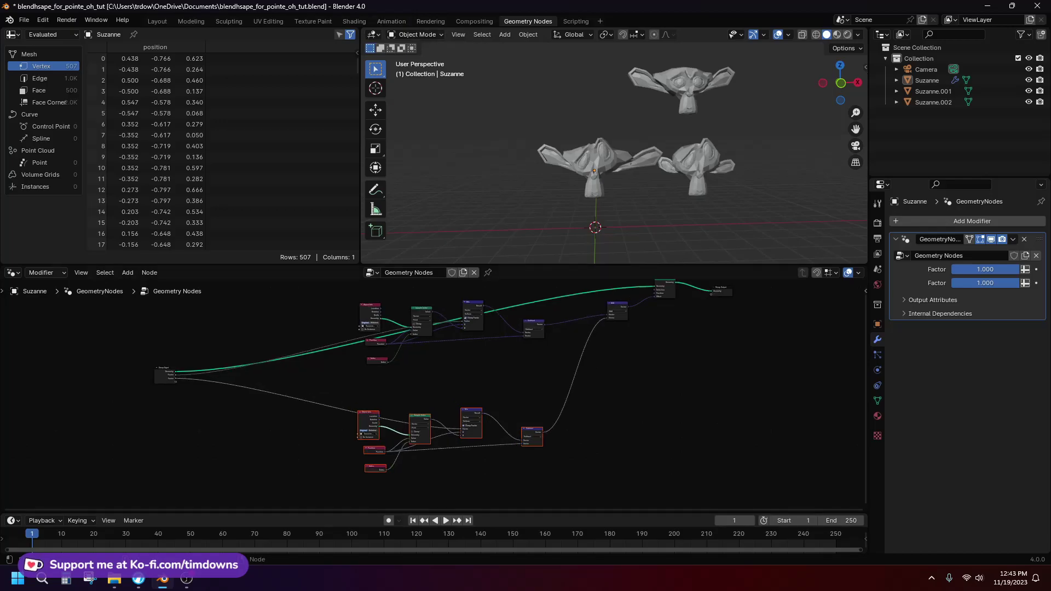
pyautogui.moveTo(438, 383); pyautogui.dragTo(411, 403, button='middle')
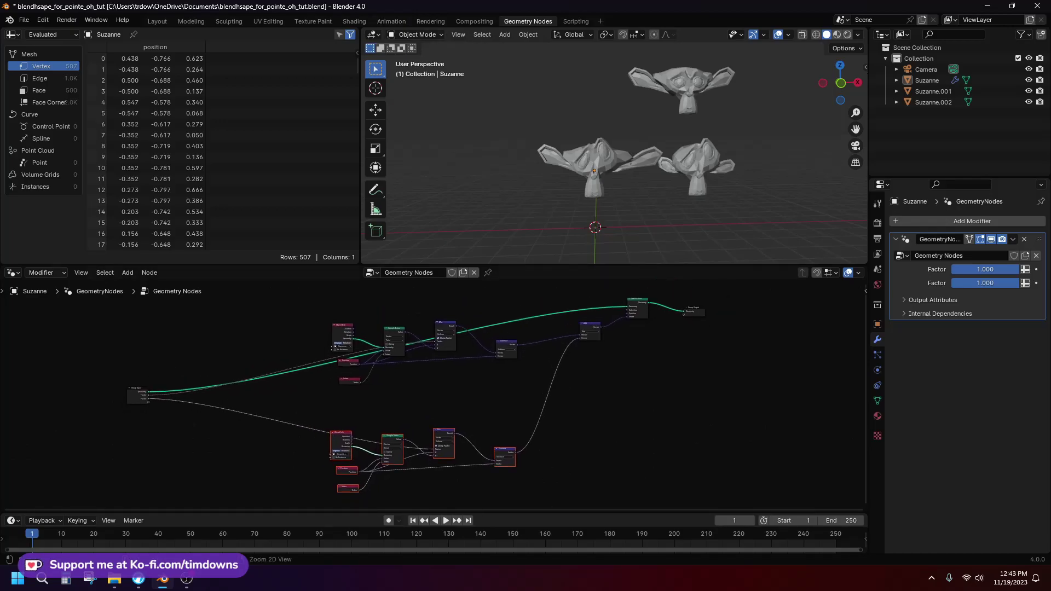
# Step: Switch to the YouTube page in the browser and read the comment reply on replacing the Transfer Attribute node
pyautogui.moveTo(138, 579)
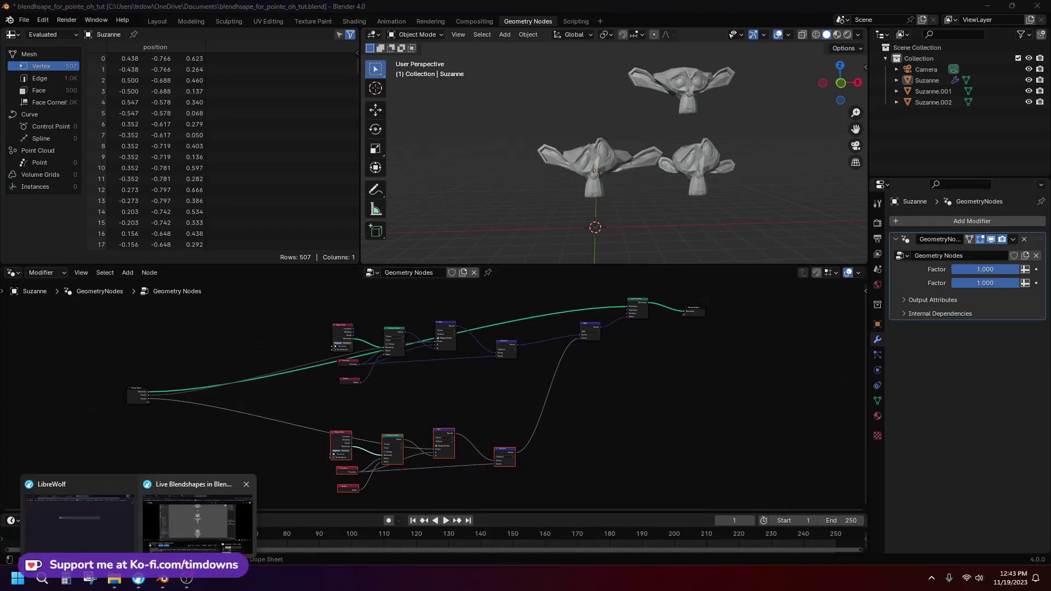
pyautogui.click(202, 515)
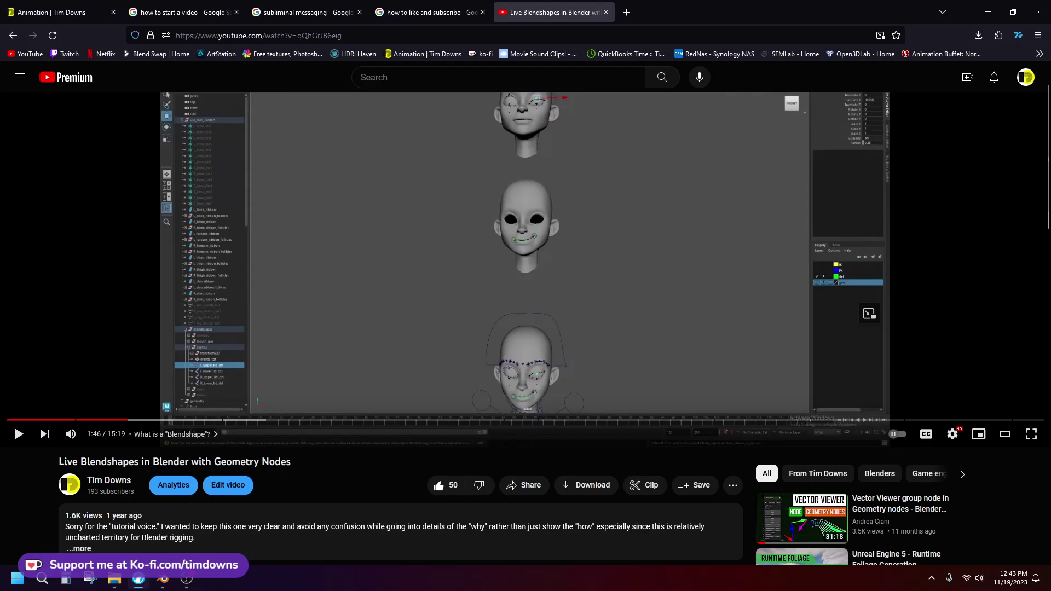
pyautogui.scroll(-20, 526, 329)
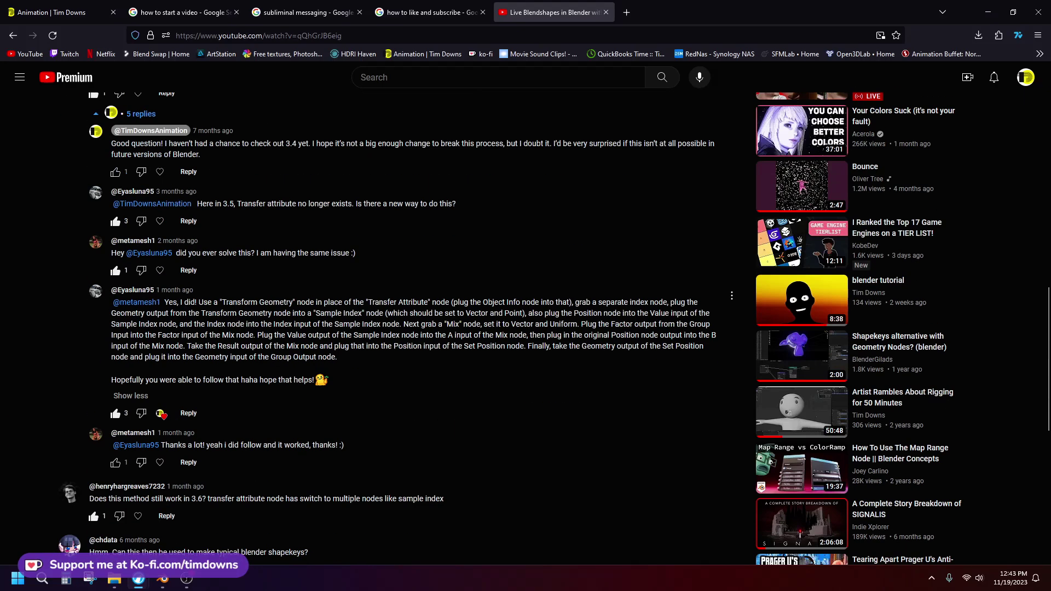
pyautogui.moveTo(208, 303); pyautogui.dragTo(357, 346)
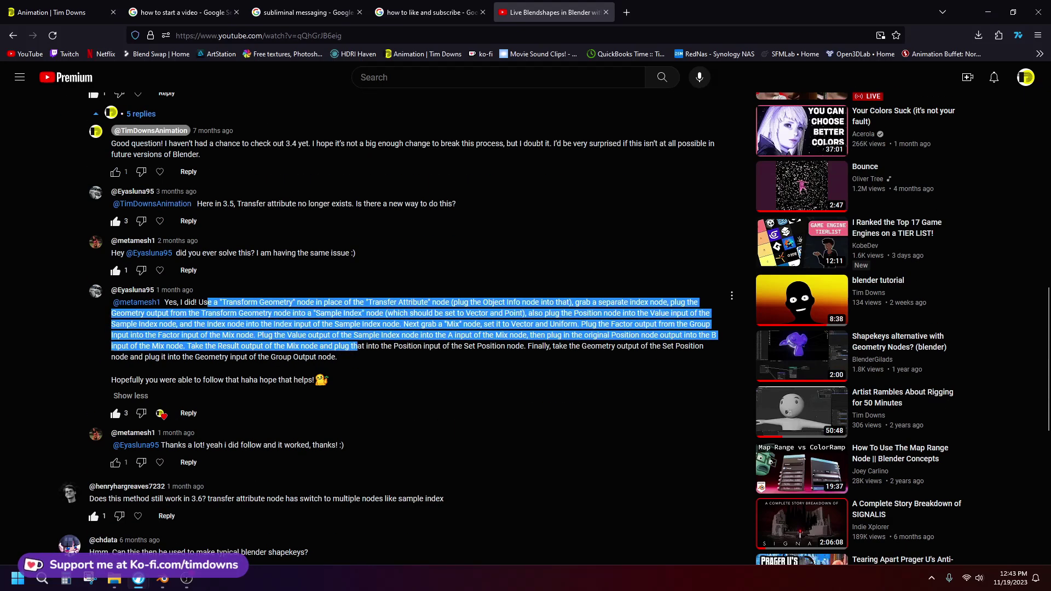
pyautogui.click(358, 347)
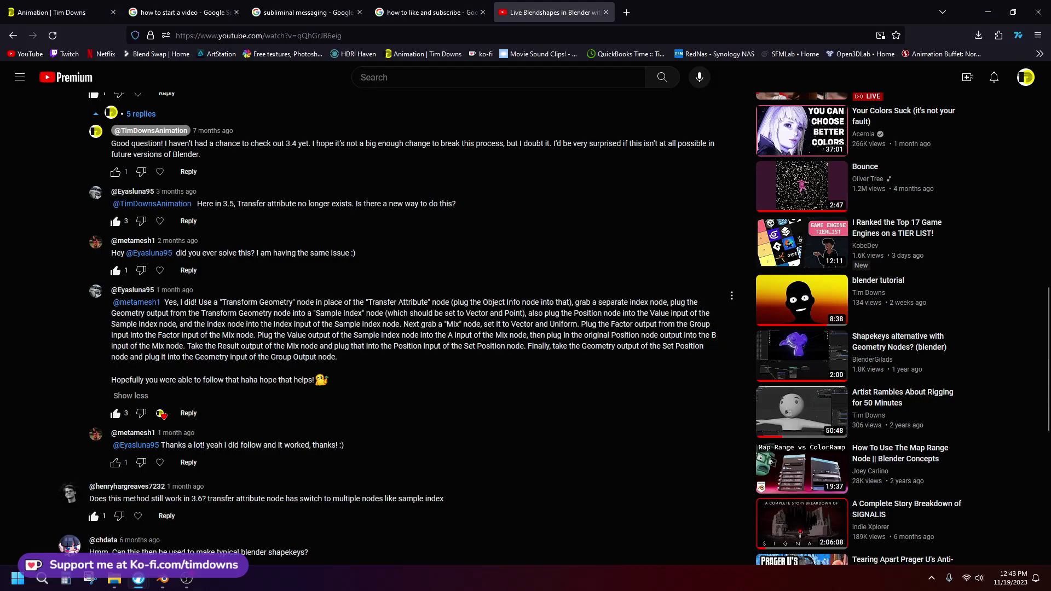
pyautogui.scroll(15, 401, 361)
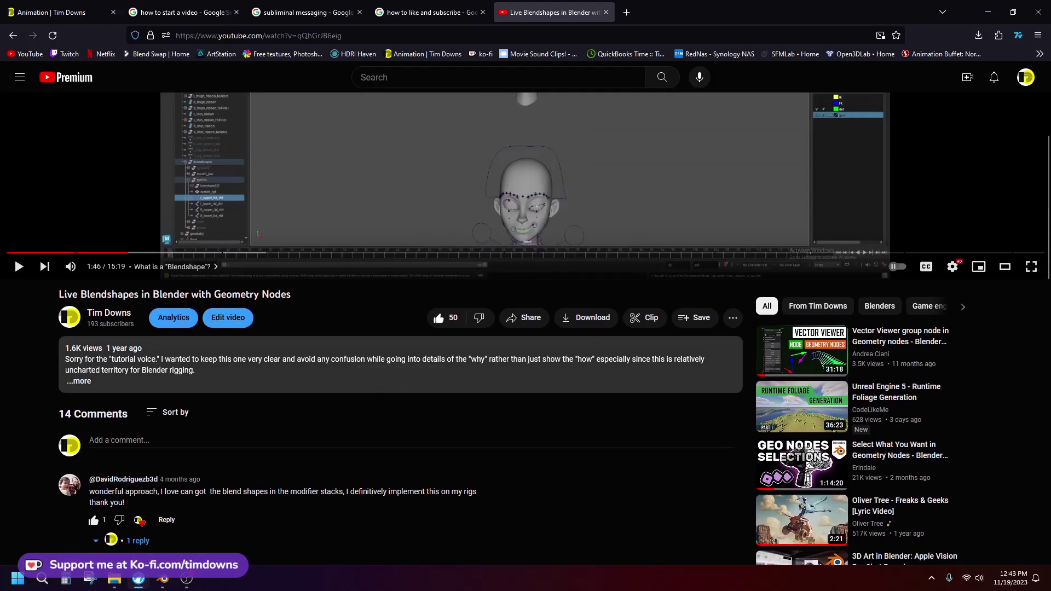
pyautogui.scroll(4, 400, 361)
# Step: Return to Blender and view the complete node tree from Group Input to Group Output
pyautogui.hotkey('alt', 'Tab')
pyautogui.moveTo(520, 366)
pyautogui.keyDown('ctrl'); pyautogui.mouseDown(button='middle')
pyautogui.moveTo(521, 342)
pyautogui.moveTo(520, 391)
pyautogui.moveTo(515, 383)
pyautogui.mouseUp(button='middle'); pyautogui.keyUp('ctrl')
pyautogui.keyDown('ctrl'); pyautogui.moveTo(515, 382); pyautogui.dragTo(519, 351, button='middle'); pyautogui.keyUp('ctrl')
pyautogui.scroll(-1, 433, 390)
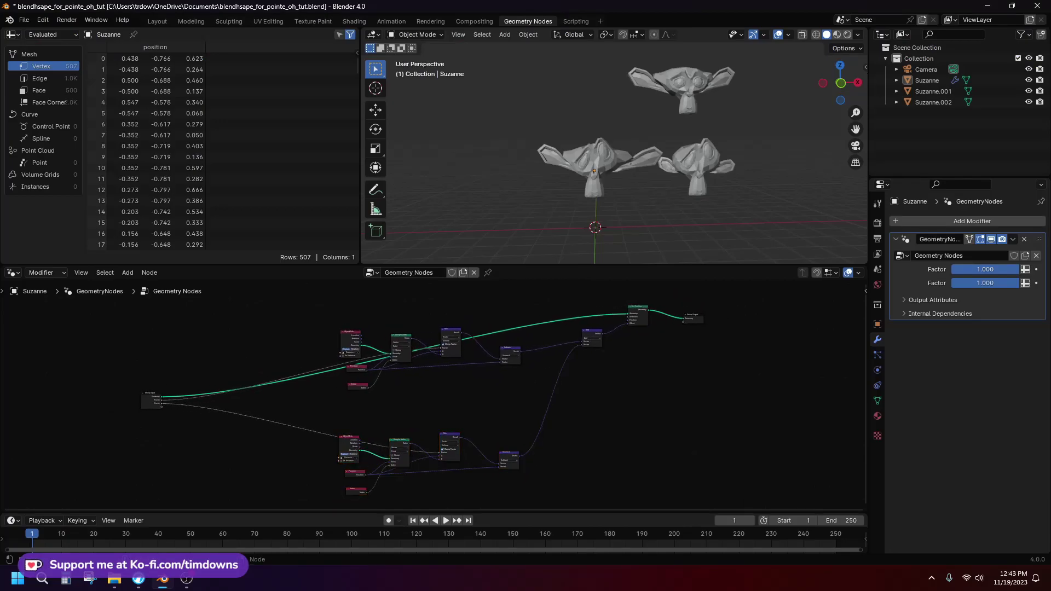
# Step: Switch to the browser and look through the animator's portfolio website, from the introduction past the reel to the project gallery
pyautogui.moveTo(138, 579)
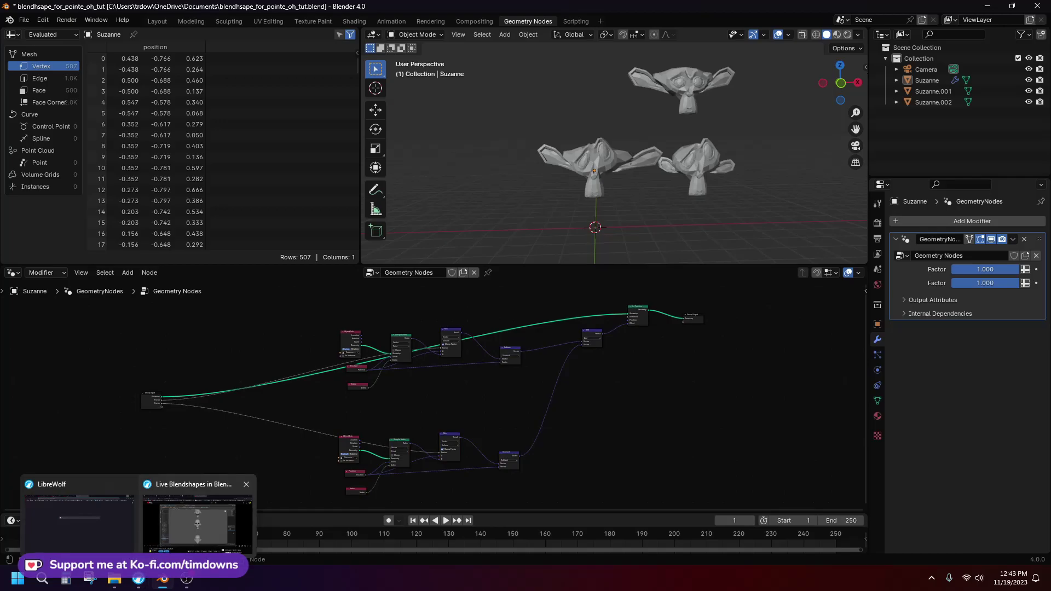
pyautogui.click(198, 520)
pyautogui.click(61, 12)
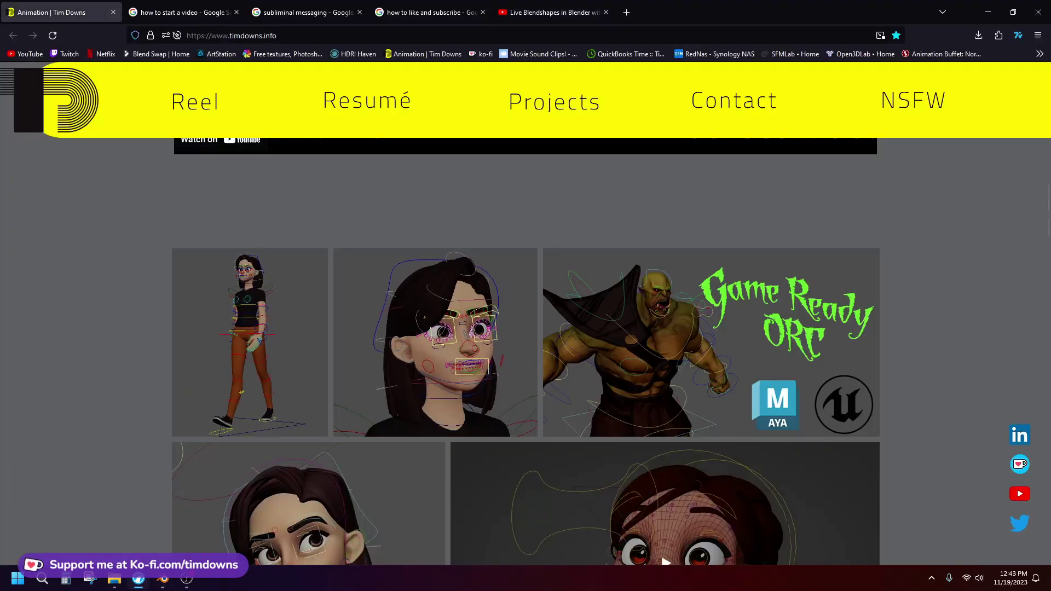
pyautogui.scroll(10, 526, 350)
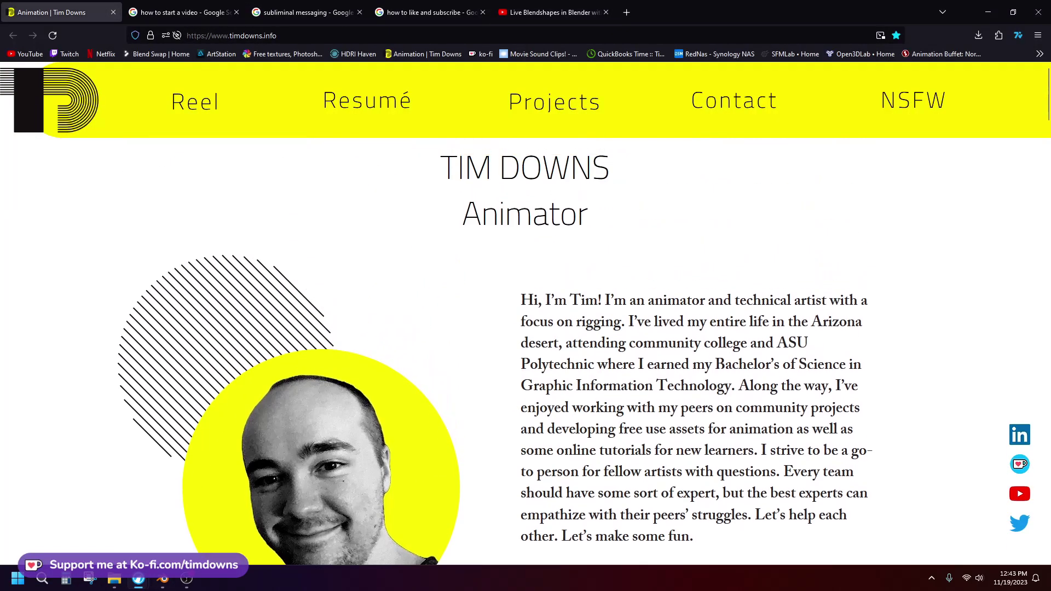
pyautogui.scroll(-9, 274, 351)
pyautogui.scroll(-10, 273, 351)
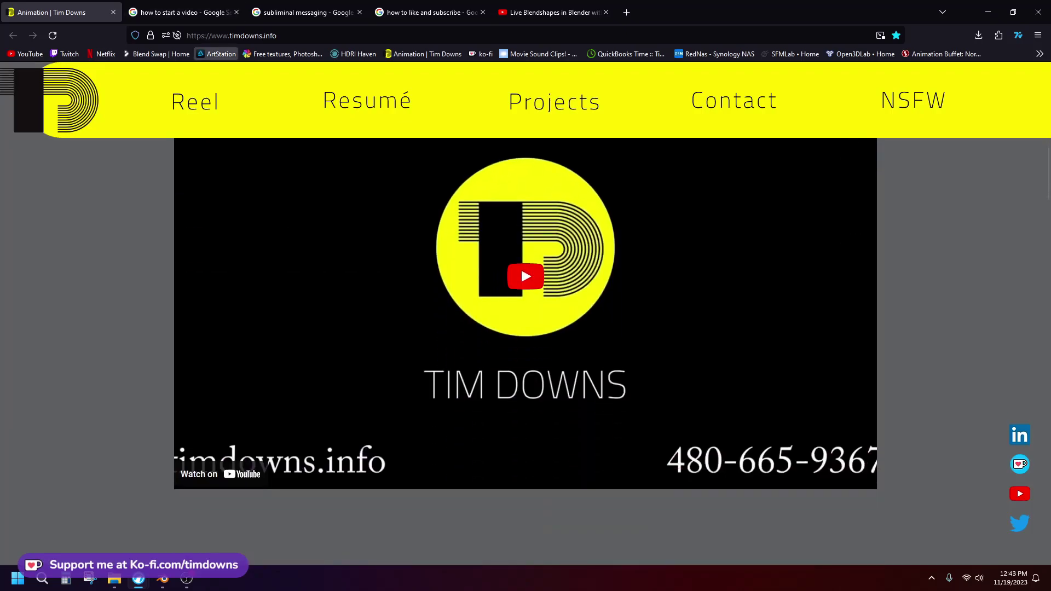
pyautogui.scroll(-4, 525, 350)
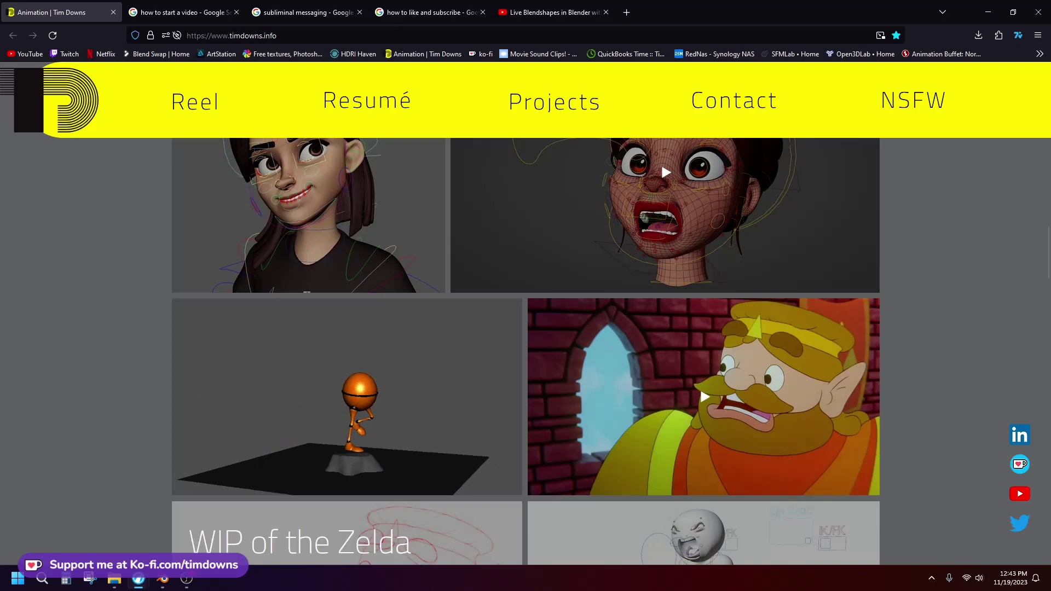
# Step: Bring up the OBS recording window and return to the geometry node tree in Blender
pyautogui.click(187, 580)
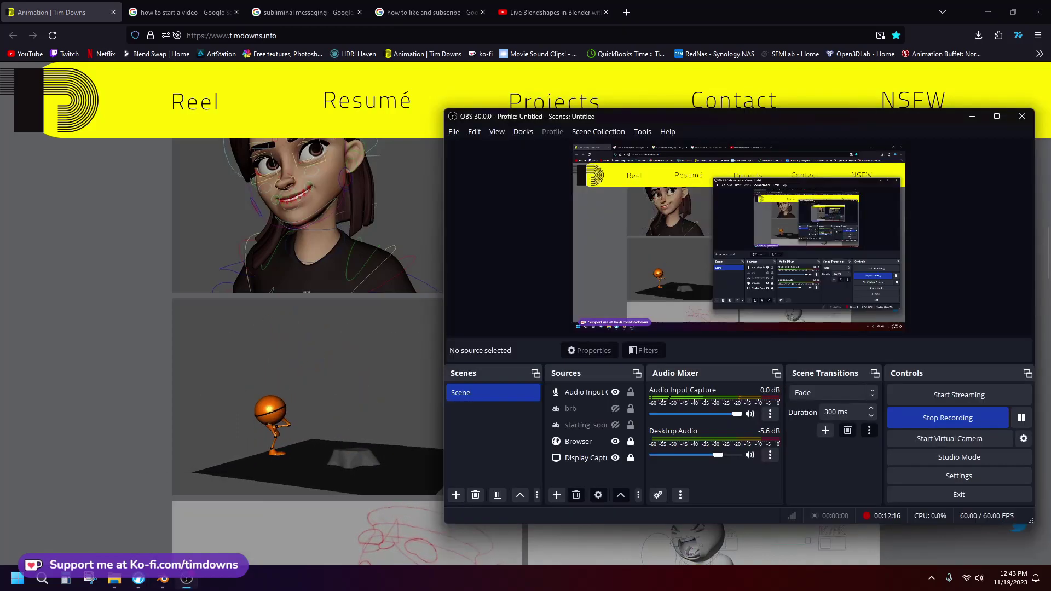
pyautogui.click(163, 580)
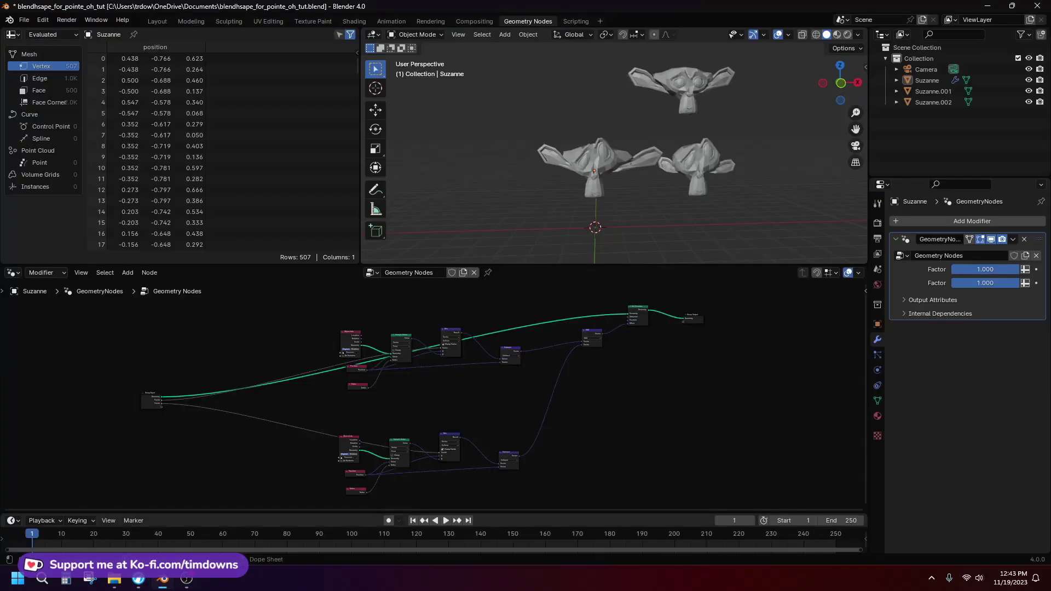